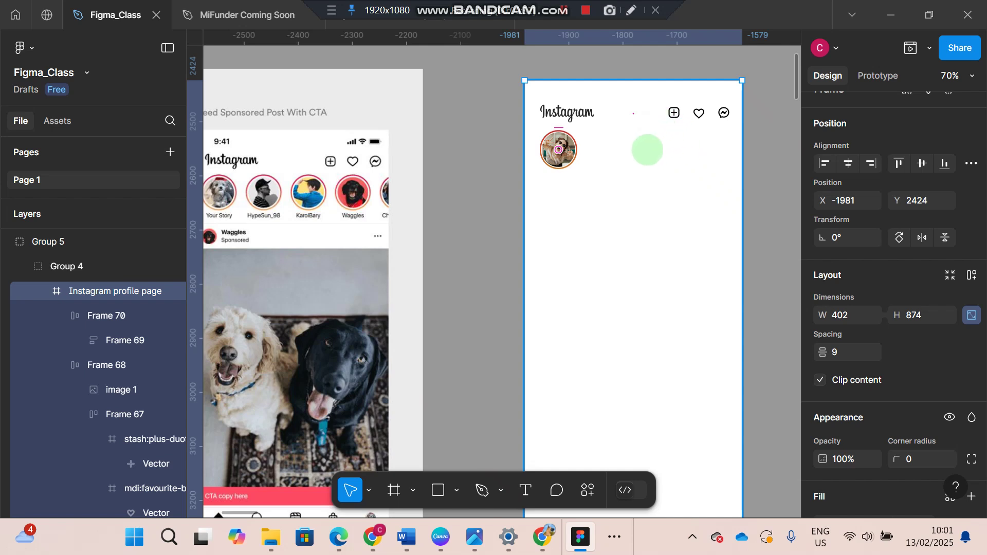
- Move the story avatar frame to X 24, close beneath the Instagram header row of the profile page
{"action": "key", "text": "Escape"}
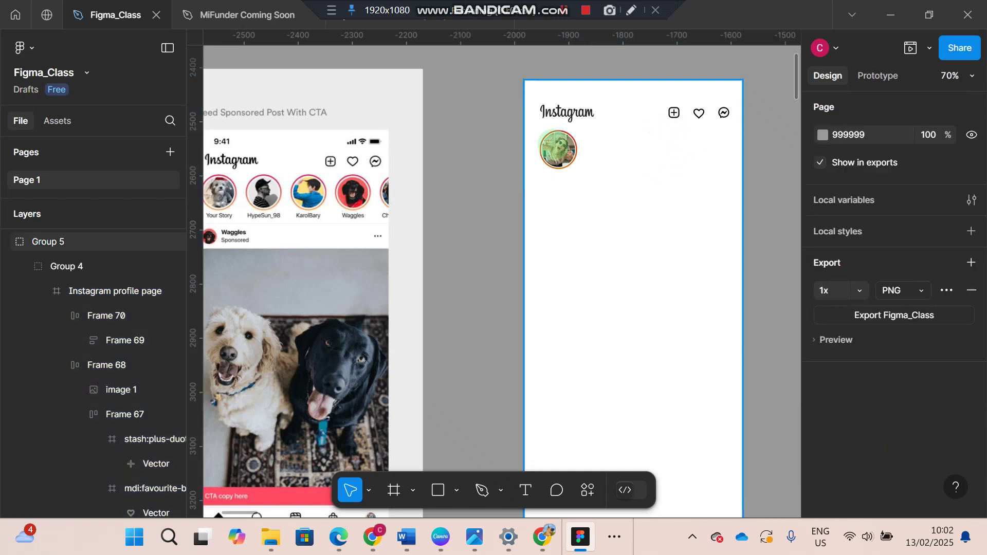
{"action": "left_click", "coordinate": [562, 147]}
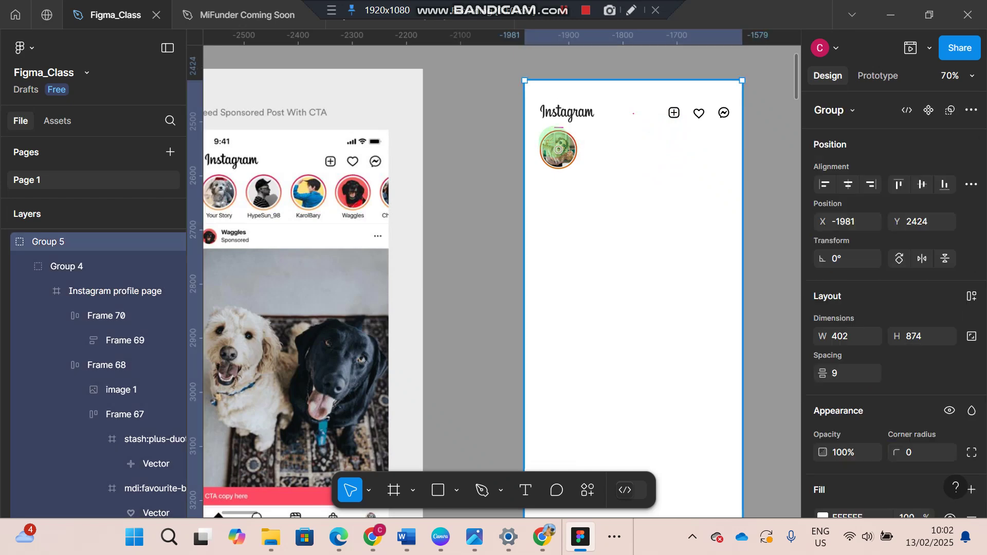
{"action": "double_click", "coordinate": [556, 144]}
{"action": "double_click", "coordinate": [559, 149]}
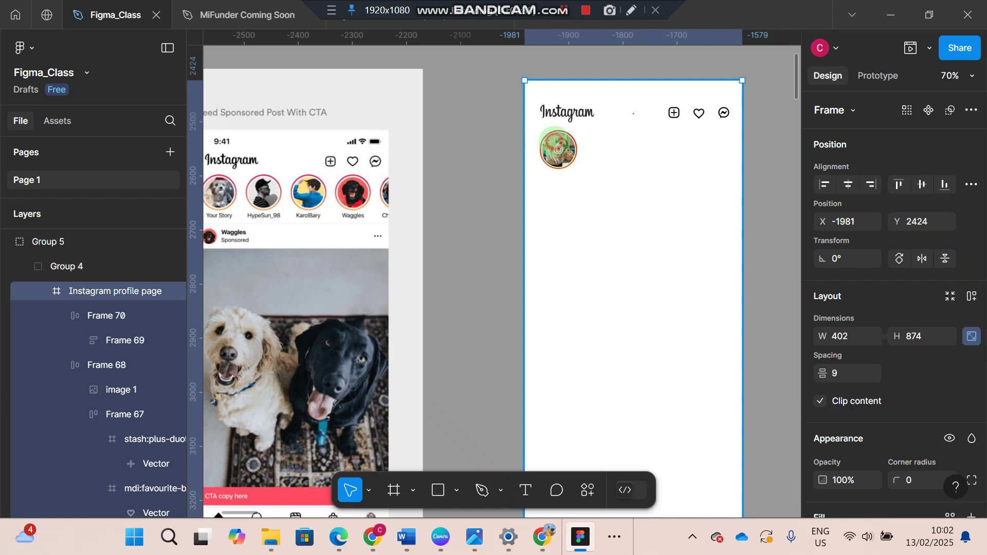
{"action": "double_click", "coordinate": [558, 149]}
{"action": "mouse_move", "coordinate": [558, 144]}
{"action": "left_mouse_down"}
{"action": "mouse_move", "coordinate": [549, 142]}
{"action": "mouse_move", "coordinate": [555, 136]}
{"action": "left_mouse_up"}
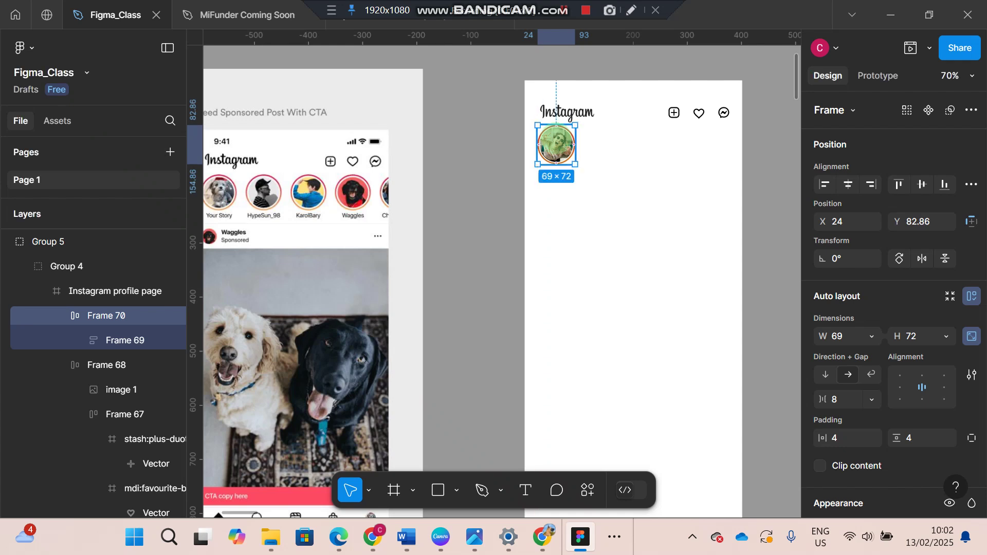
{"action": "left_click", "coordinate": [595, 192]}
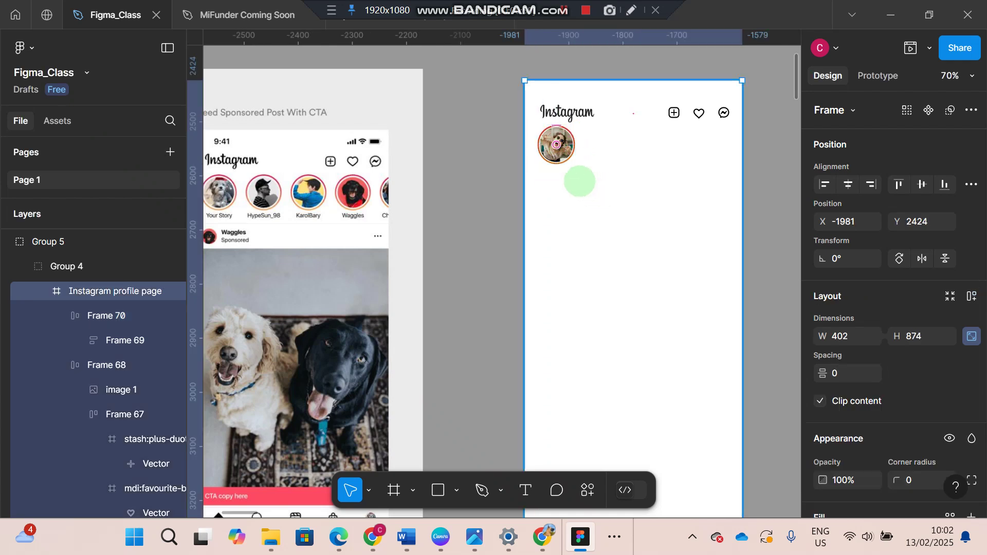
{"action": "left_click", "coordinate": [563, 149]}
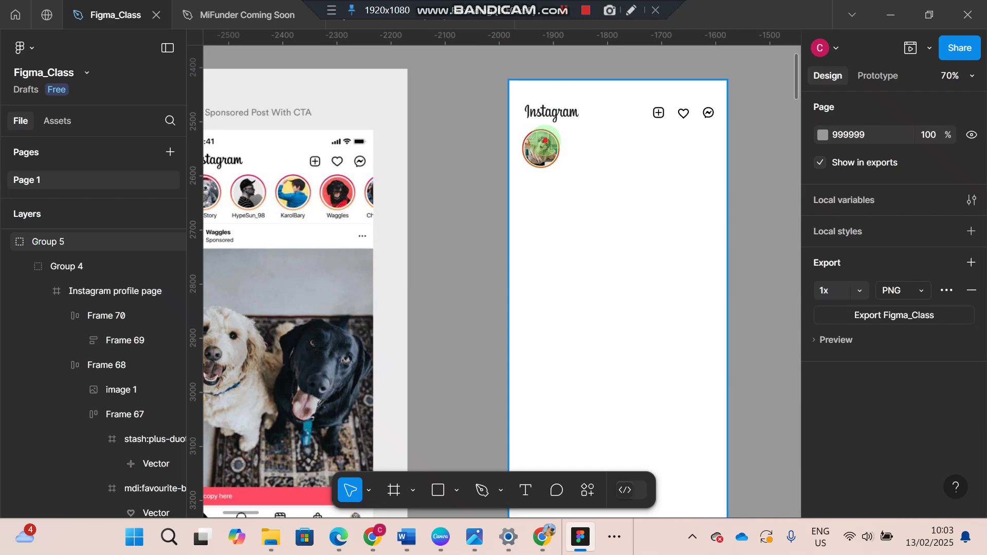
- Turn the story avatar frame, Frame 70, into a component
{"action": "left_click", "coordinate": [546, 141]}
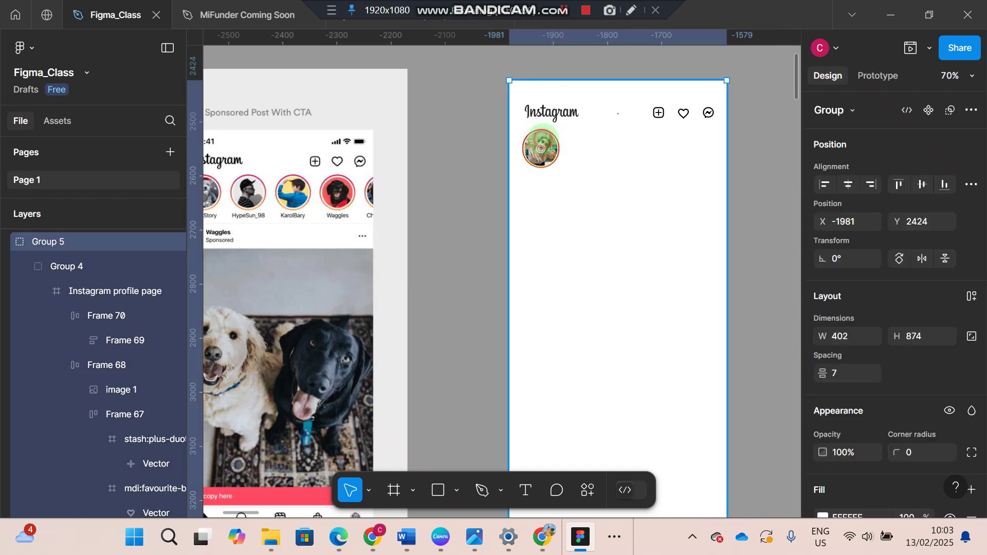
{"action": "double_click", "coordinate": [541, 148]}
{"action": "double_click", "coordinate": [541, 149]}
{"action": "double_click", "coordinate": [541, 148]}
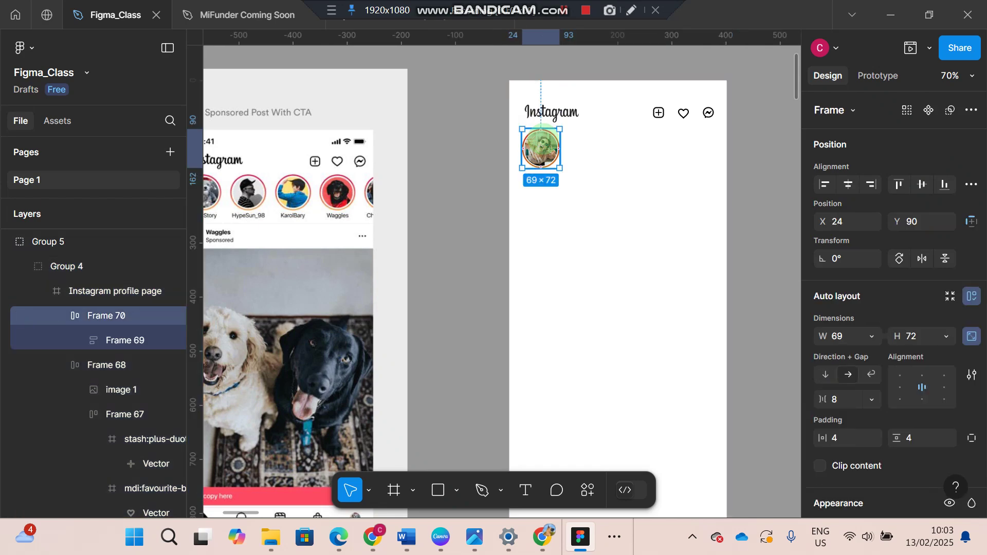
{"action": "right_click", "coordinate": [541, 149]}
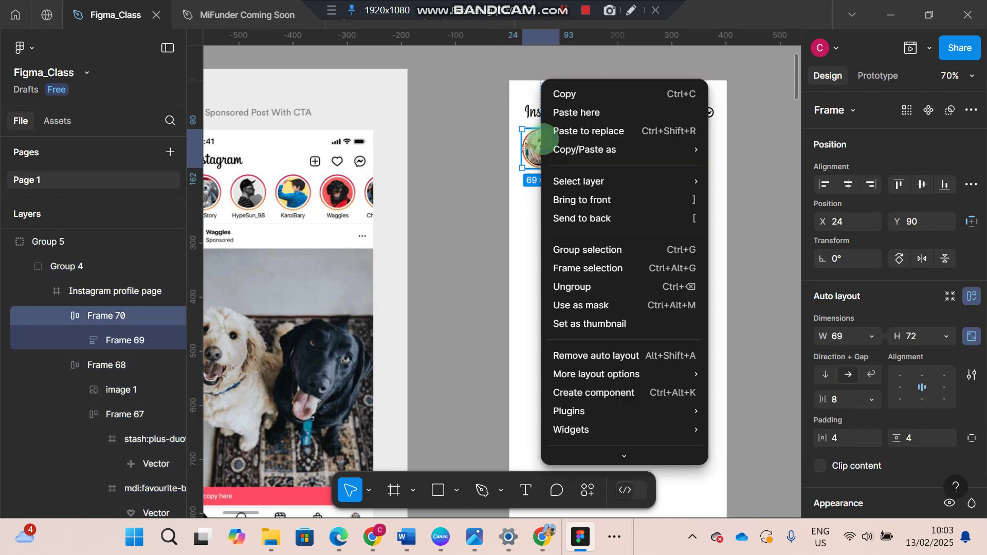
{"action": "left_click", "coordinate": [613, 394]}
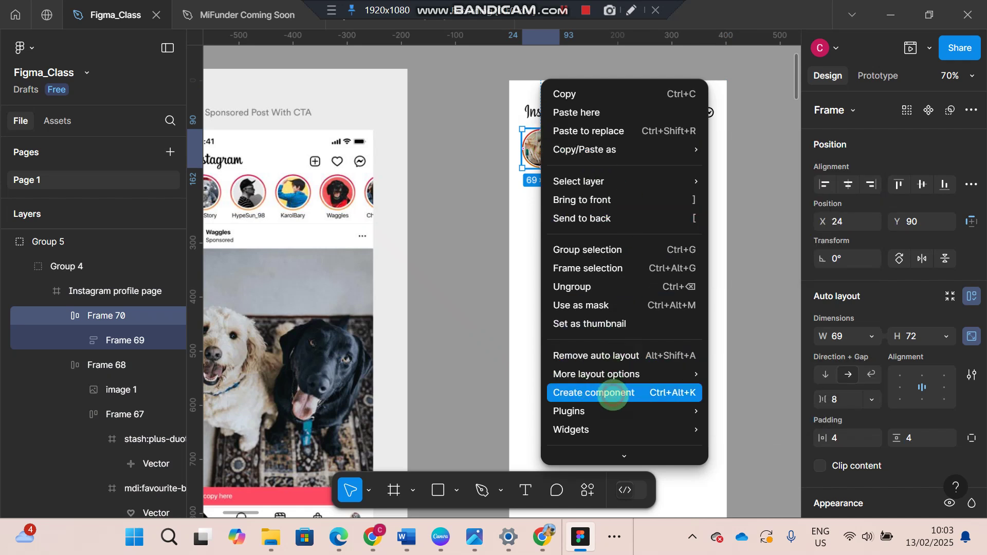
{"action": "left_click", "coordinate": [551, 183]}
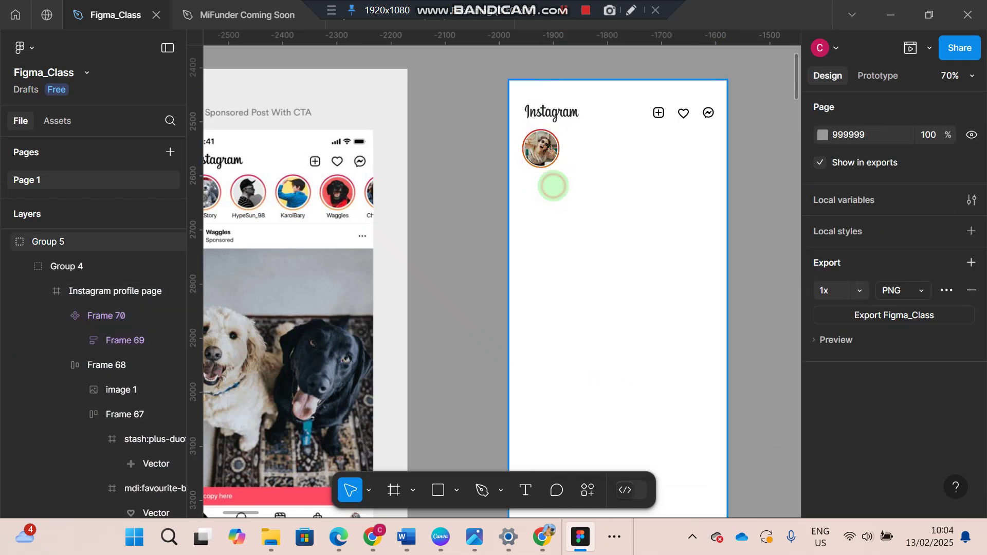
- Rename the Frame 70 component as Story
{"action": "left_click", "coordinate": [115, 310]}
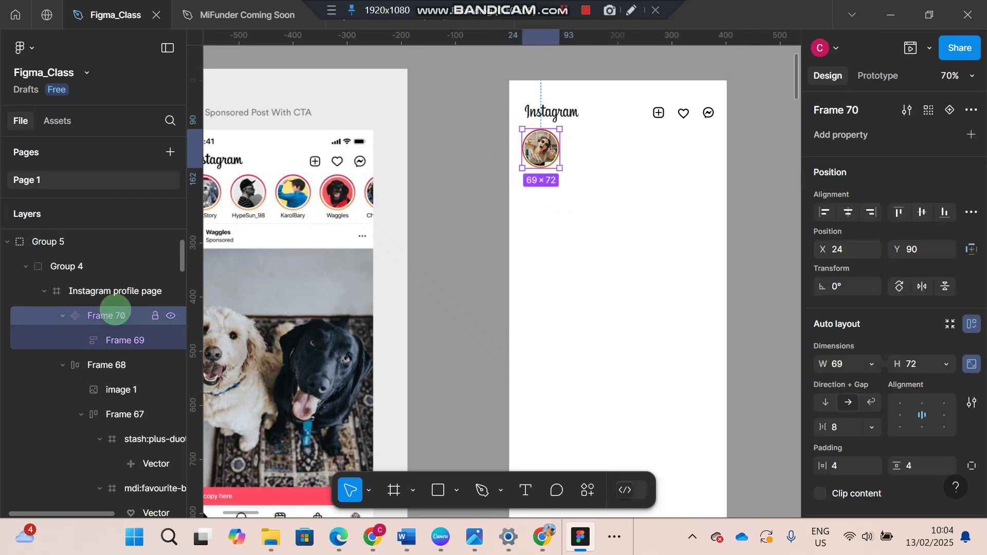
{"action": "double_click", "coordinate": [116, 311]}
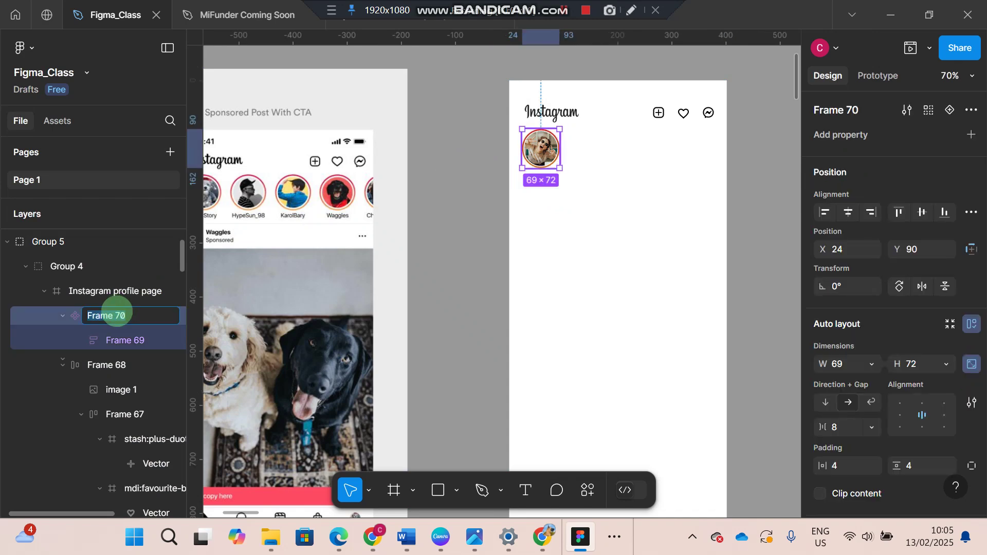
{"action": "key", "text": "BackSpace"}
{"action": "type", "text": "Story"}
{"action": "left_click", "coordinate": [117, 312]}
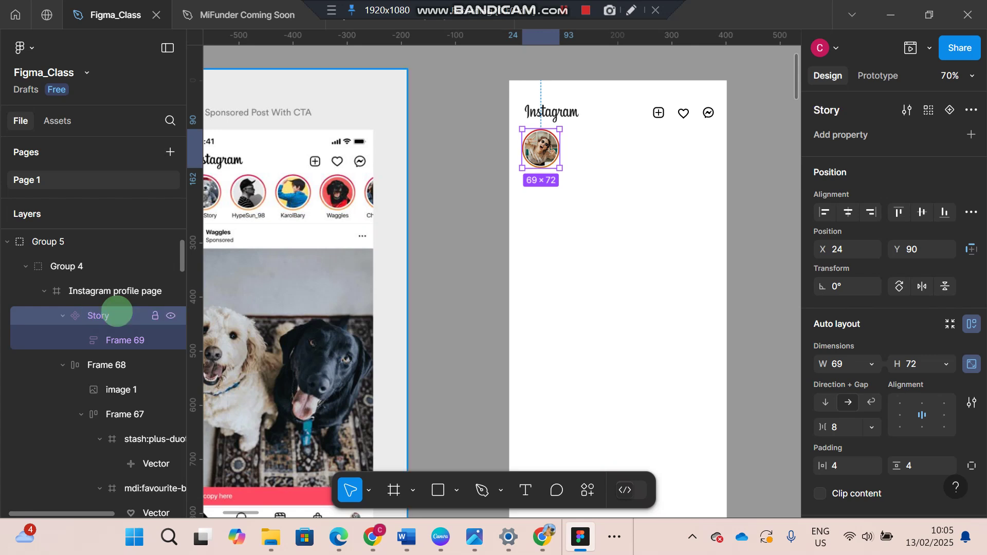
{"action": "key", "text": "Escape"}
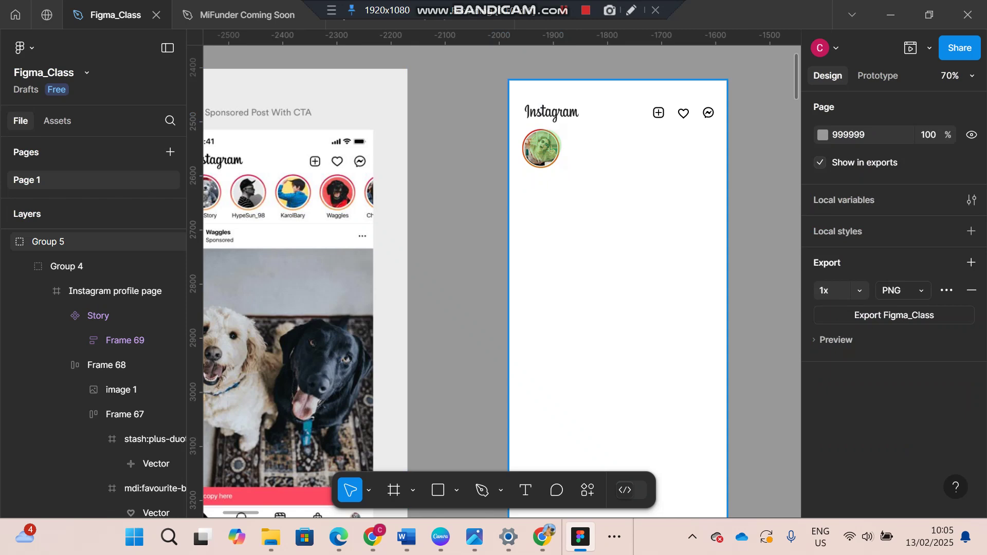
- Duplicate the whole group holding the Instagram profile page in place
{"action": "left_click", "coordinate": [542, 147]}
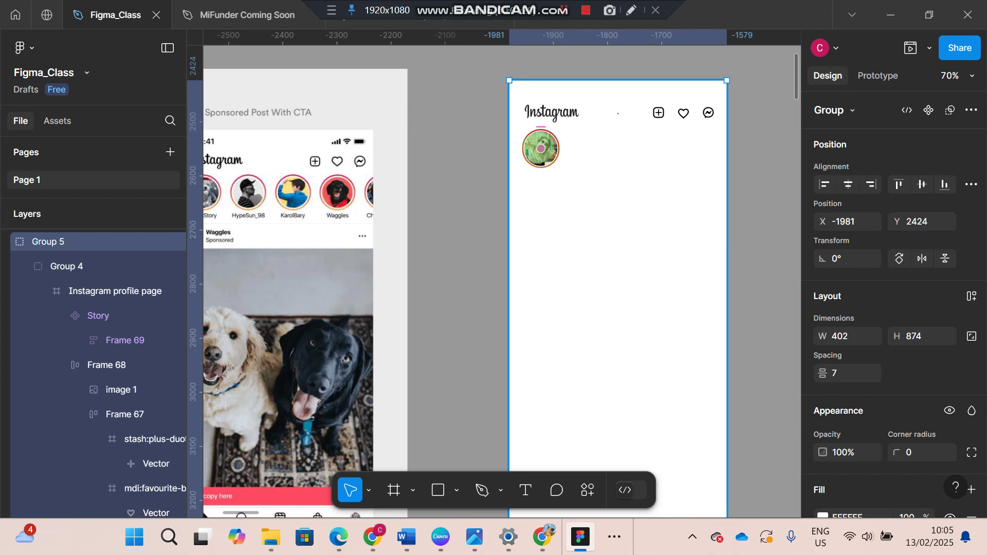
{"action": "mouse_move", "coordinate": [541, 148]}
{"action": "left_mouse_down"}
{"action": "mouse_move", "coordinate": [557, 151]}
{"action": "mouse_move", "coordinate": [541, 148]}
{"action": "left_mouse_up"}
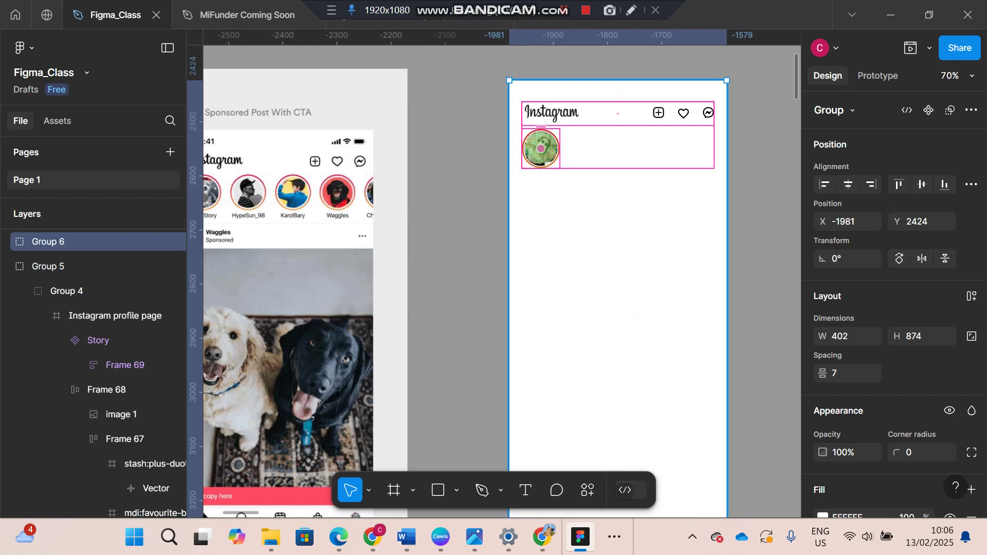
{"action": "key", "text": "Escape"}
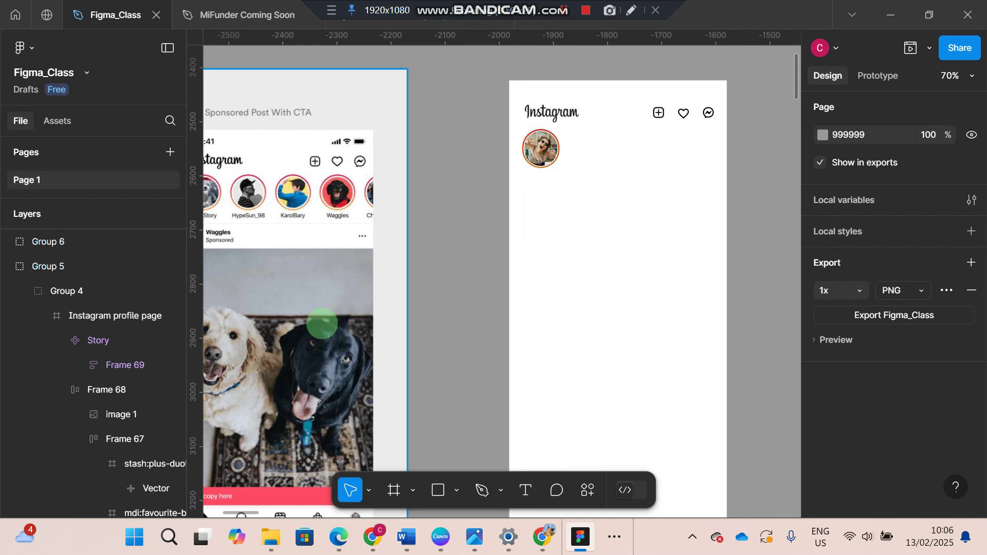
- Place a copy of the Story component beside the original at X 117, Y 90
{"action": "left_click", "coordinate": [128, 337]}
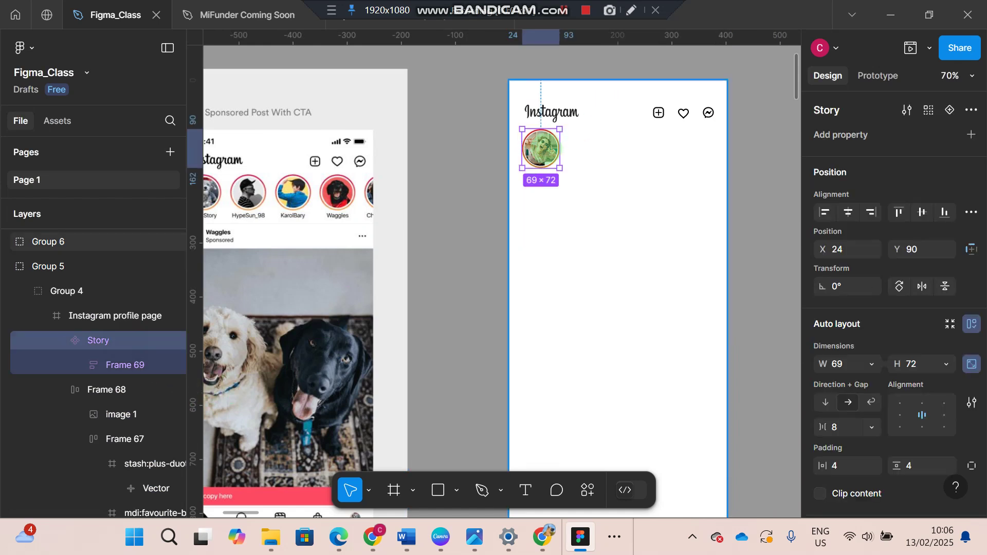
{"action": "key", "text": "alt"}
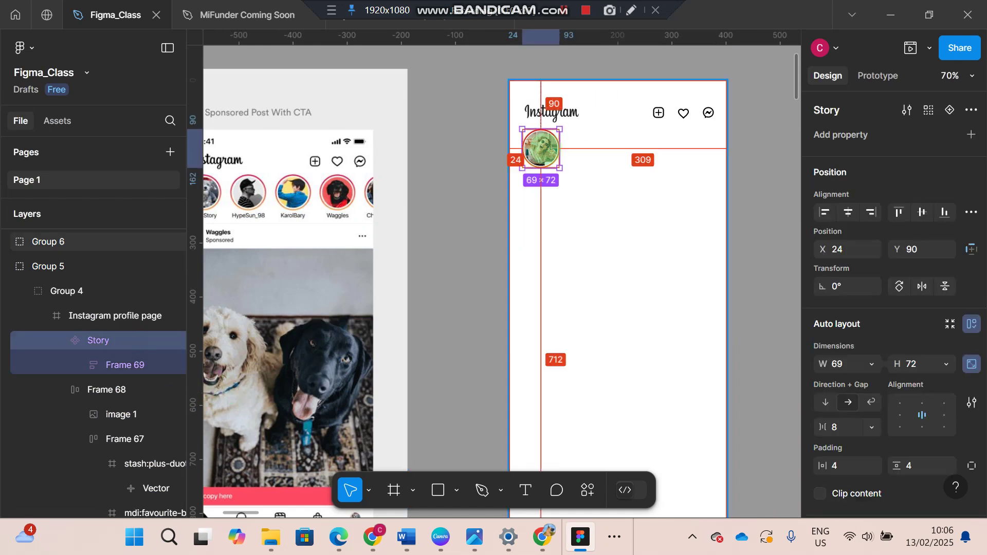
{"action": "left_click_drag", "start_coordinate": [560, 149], "coordinate": [594, 149]}
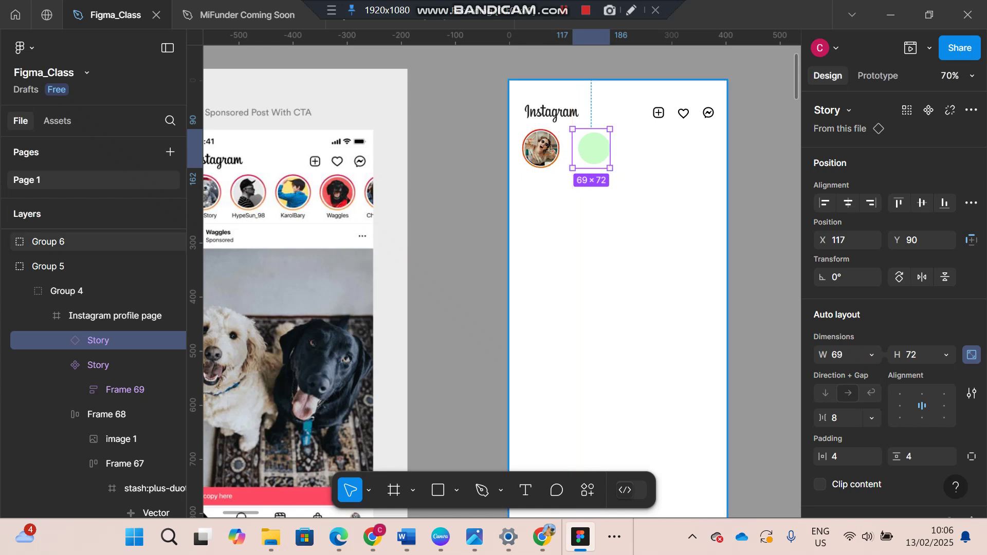
- Undo the Story copy and select the avatar inside the duplicated profile page group
{"action": "key", "text": "ctrl+z"}
{"action": "key", "text": "ctrl+z"}
{"action": "key", "text": "ctrl+z"}
{"action": "key", "text": "ctrl+z"}
{"action": "key", "text": "ctrl+z"}
{"action": "key", "text": "ctrl+z"}
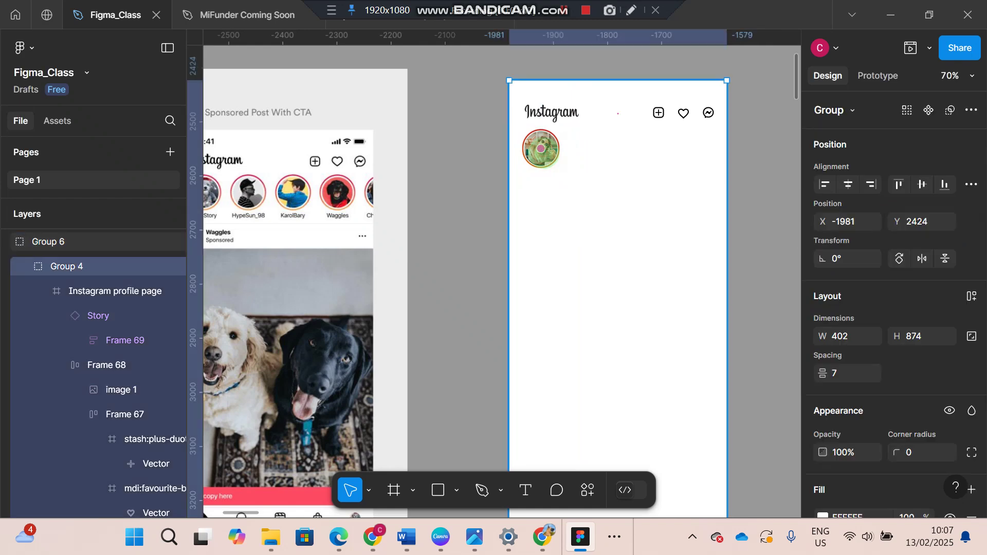
{"action": "key", "text": "ctrl+z"}
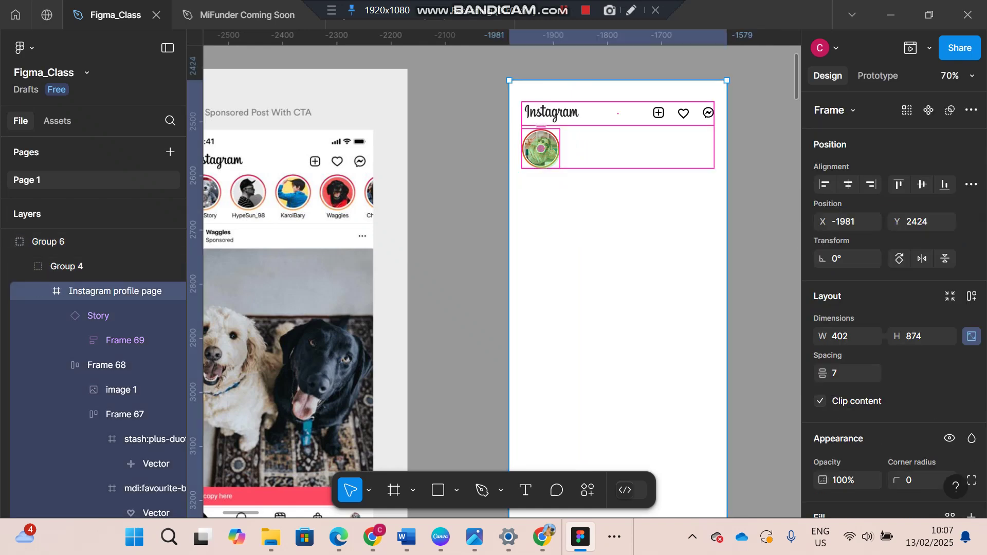
{"action": "key", "text": "ctrl+z"}
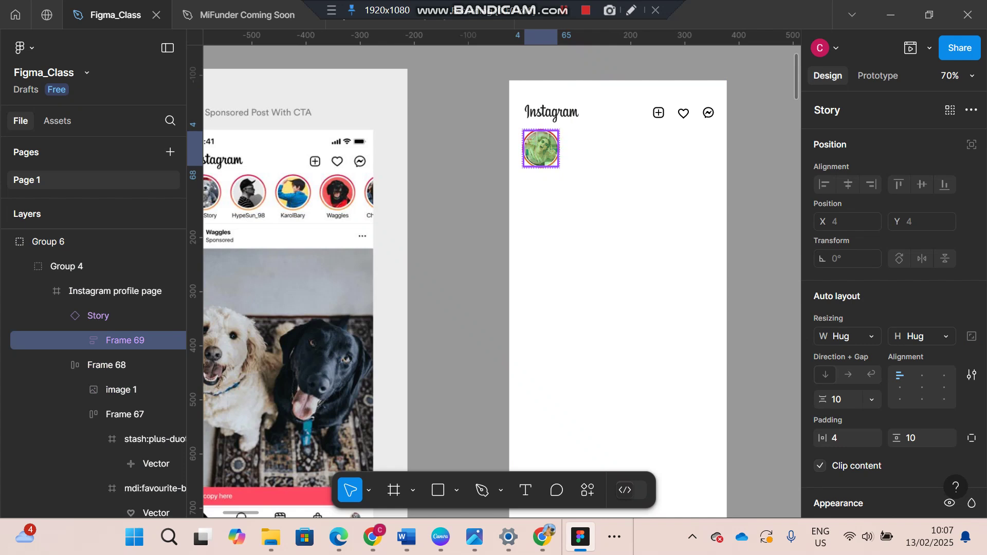
- Try to copy the avatar's inner Frame 69 to its right, and delete the stray copy
{"action": "left_click_drag", "start_coordinate": [541, 148], "coordinate": [578, 150]}
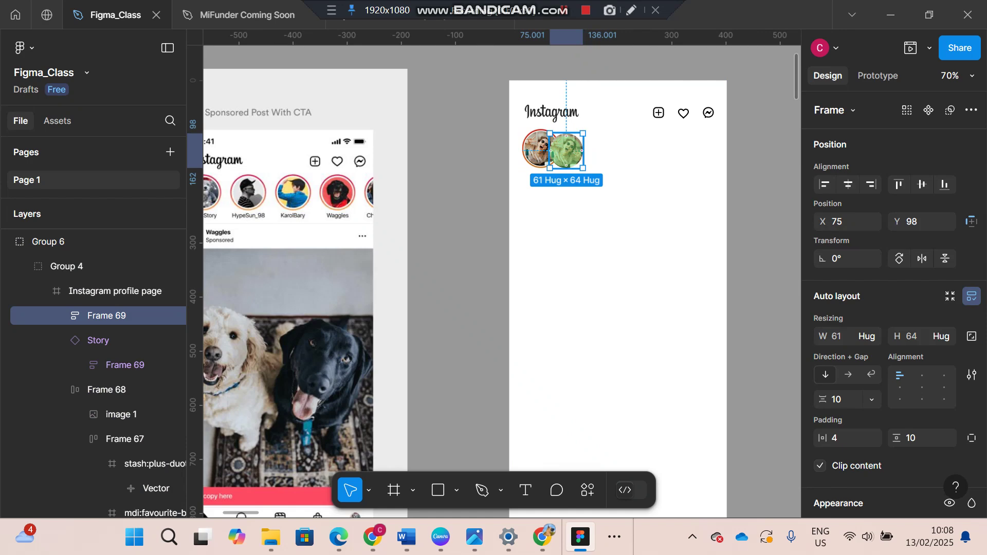
{"action": "key", "text": "Delete"}
- Select the whole Story instance in the duplicated group and copy it horizontally to X 117, Y 90
{"action": "left_click", "coordinate": [99, 315]}
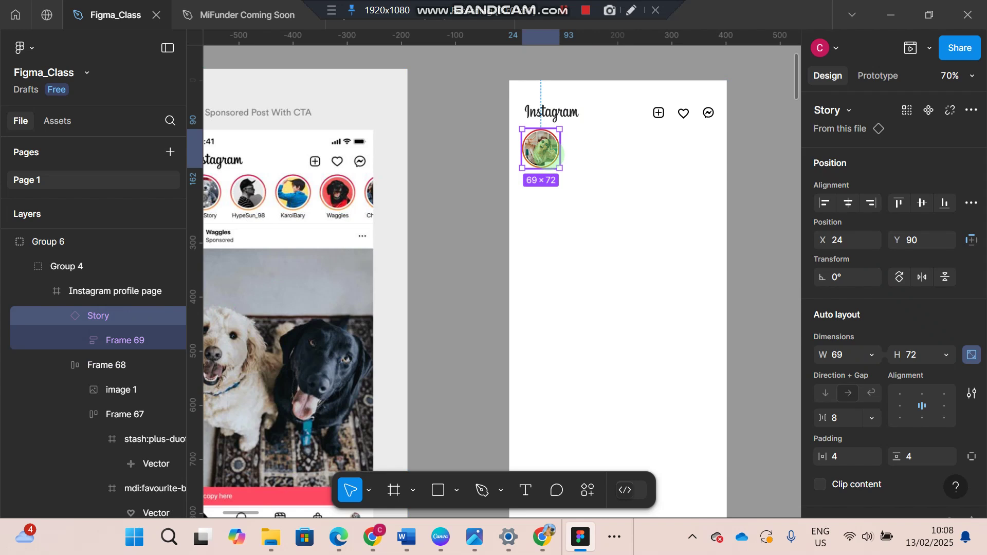
{"action": "double_click", "coordinate": [550, 155]}
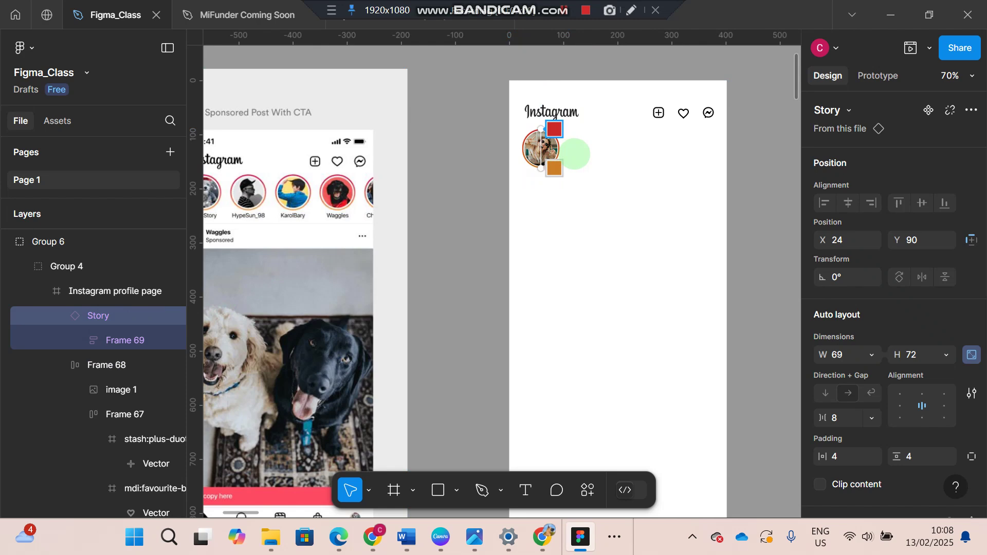
{"action": "key", "text": "Escape"}
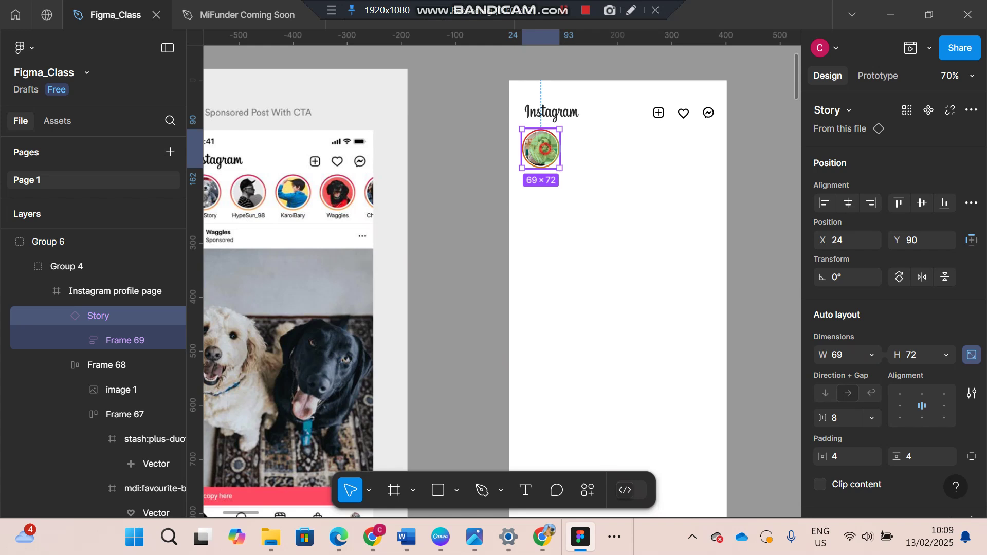
{"action": "left_click_drag", "start_coordinate": [544, 149], "coordinate": [595, 147]}
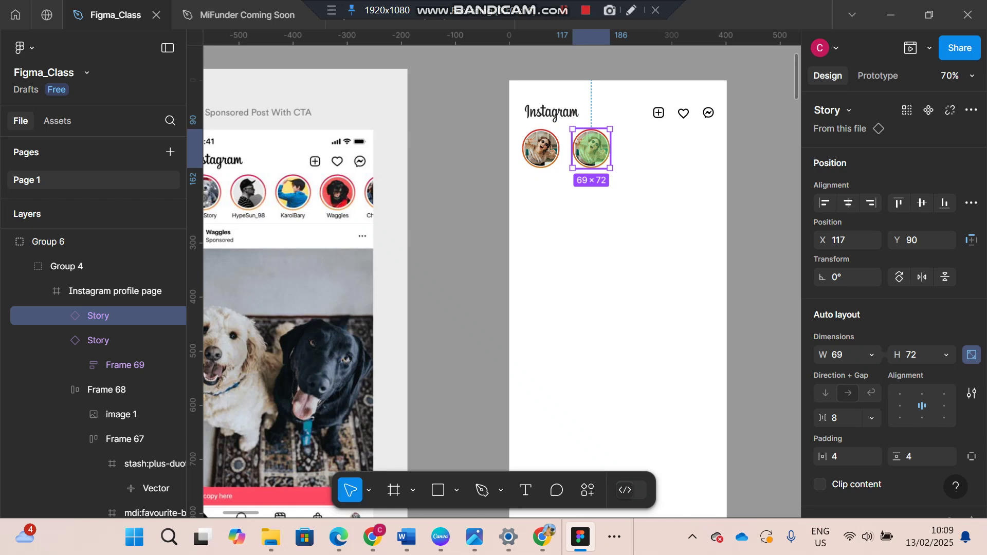
- Repeat the story duplication 13 times at the same spacing, extending the row past the page edge
{"action": "key", "text": "ctrl+d"}
{"action": "key", "text": "ctrl+d"}
{"action": "key", "text": "ctrl+d"}
{"action": "key", "text": "ctrl+d"}
{"action": "key", "text": "ctrl+d"}
{"action": "key", "text": "ctrl+d"}
{"action": "key", "text": "ctrl+d"}
{"action": "key", "text": "ctrl+d"}
{"action": "key", "text": "ctrl+d"}
{"action": "key", "text": "ctrl+d"}
{"action": "key", "text": "ctrl+d"}
{"action": "key", "text": "ctrl+d"}
{"action": "key", "text": "ctrl+d"}
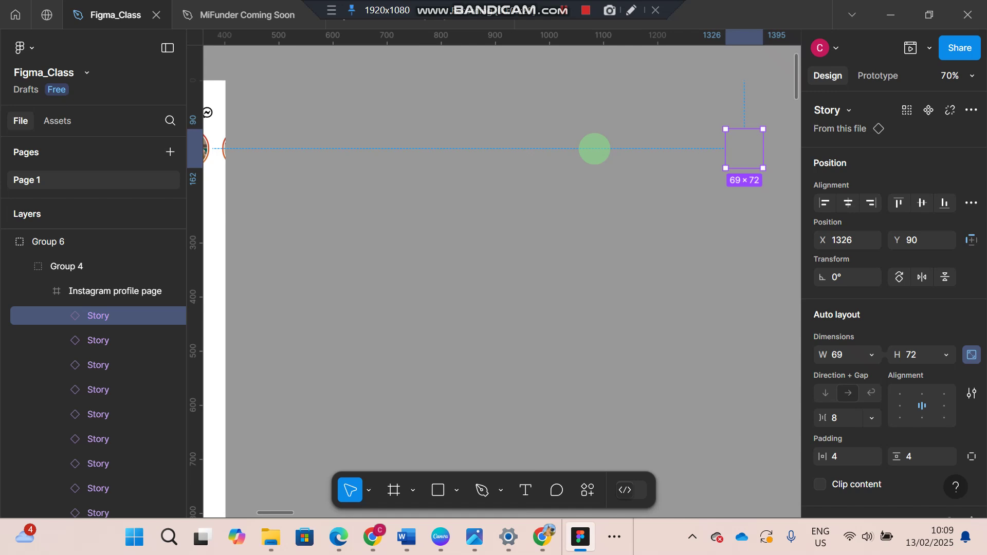
{"action": "scroll", "coordinate": [501, 283], "scroll_direction": "left", "scroll_amount": 10}
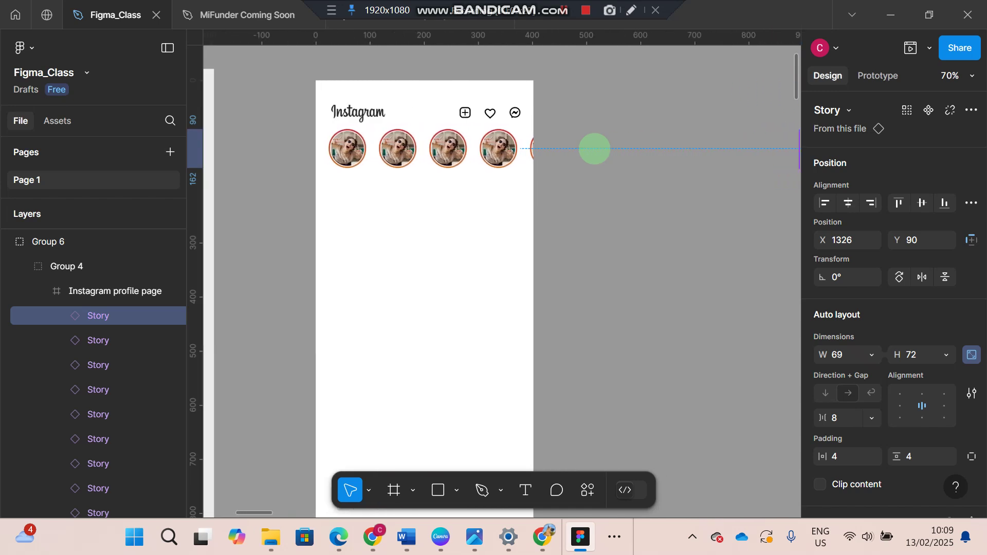
{"action": "scroll", "coordinate": [594, 148], "scroll_direction": "right", "scroll_amount": 3}
{"action": "scroll", "coordinate": [346, 143], "scroll_direction": "left", "scroll_amount": 3}
- Select the first five Story instances in the duplicated row and wrap them in an auto layout frame
{"action": "left_click", "coordinate": [346, 143]}
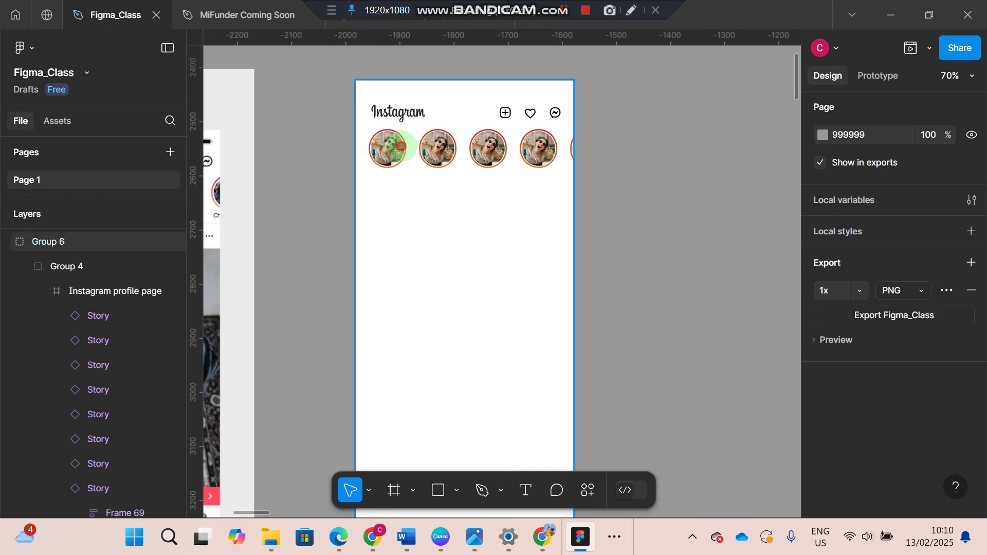
{"action": "left_click", "coordinate": [402, 148]}
{"action": "double_click", "coordinate": [402, 147]}
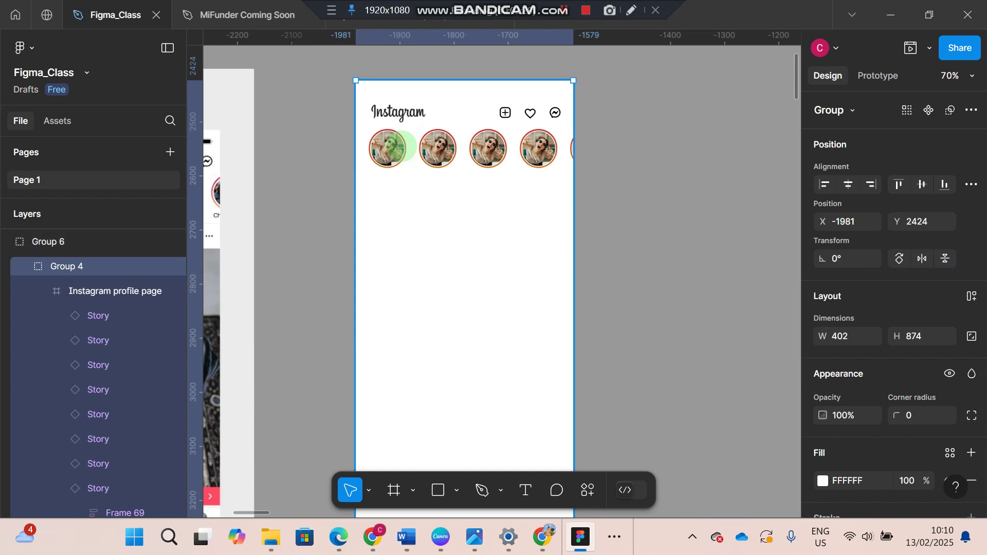
{"action": "double_click", "coordinate": [402, 148]}
{"action": "double_click", "coordinate": [404, 148]}
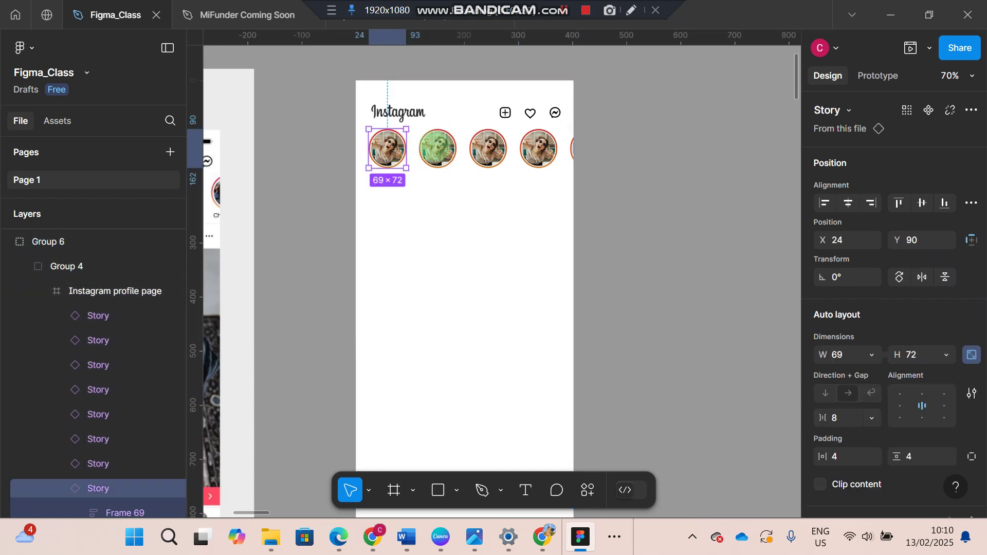
{"action": "left_click", "coordinate": [437, 148], "text": "shift"}
{"action": "left_click", "coordinate": [486, 148], "text": "shift"}
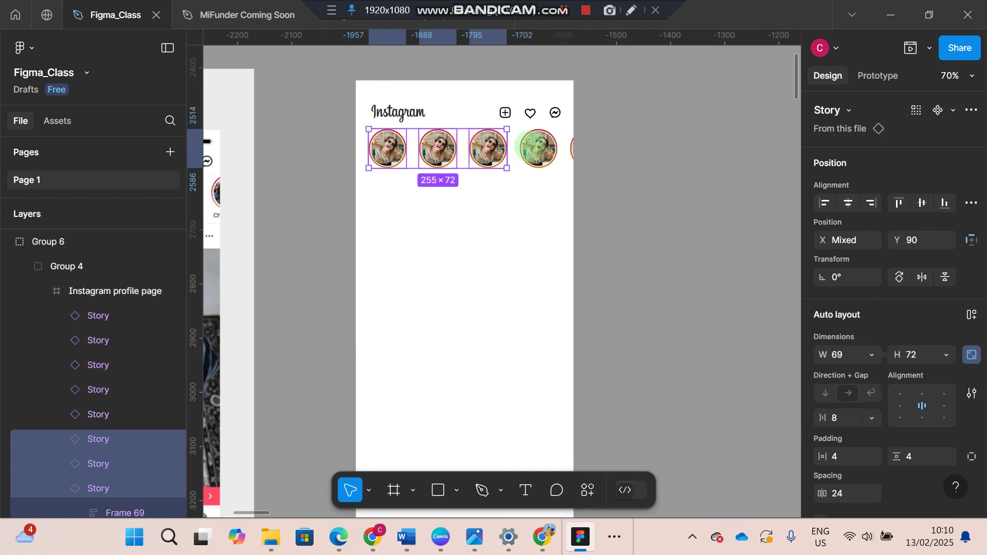
{"action": "left_click", "coordinate": [536, 148], "text": "shift"}
{"action": "left_click", "coordinate": [572, 147], "text": "shift"}
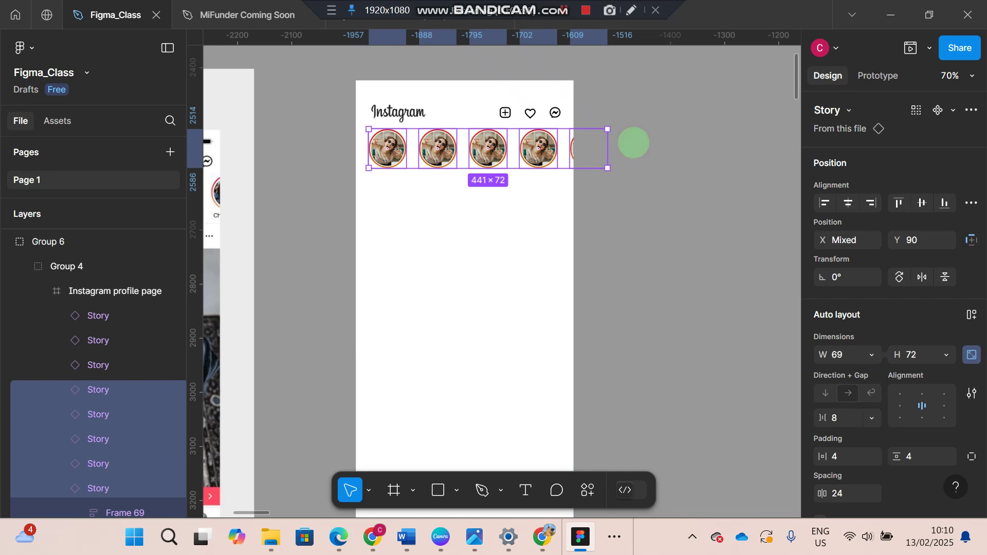
{"action": "key", "text": "shift+a"}
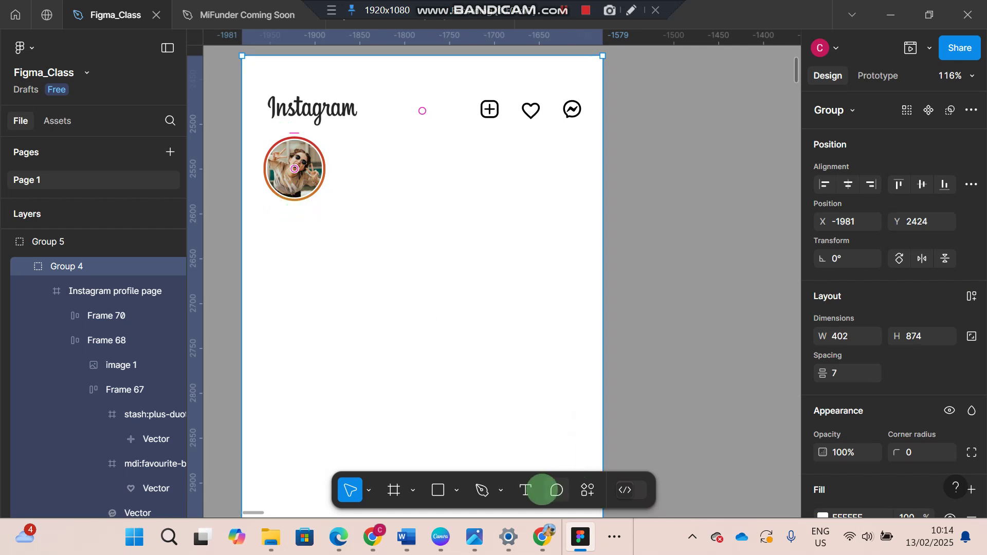
{"action": "left_click", "coordinate": [525, 489]}
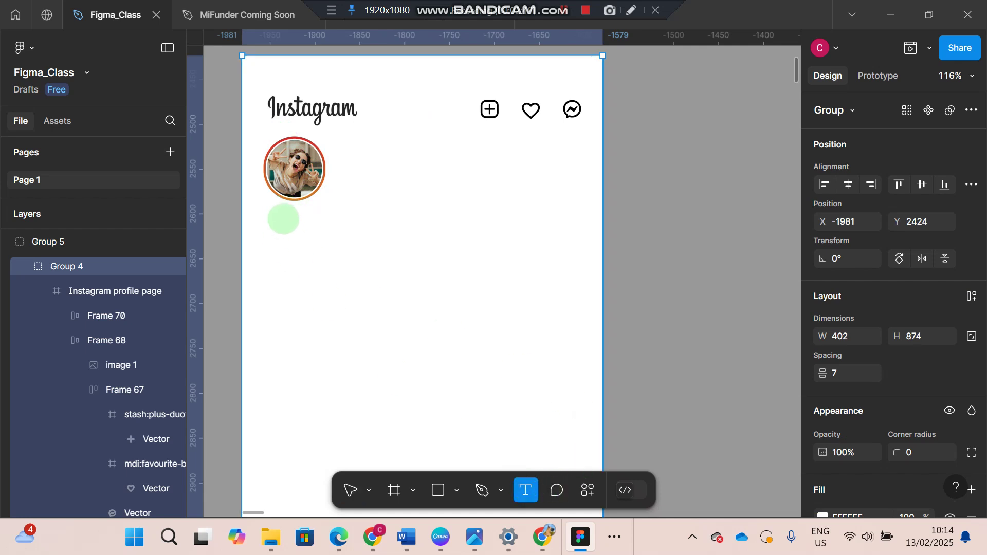
{"action": "left_click", "coordinate": [283, 218]}
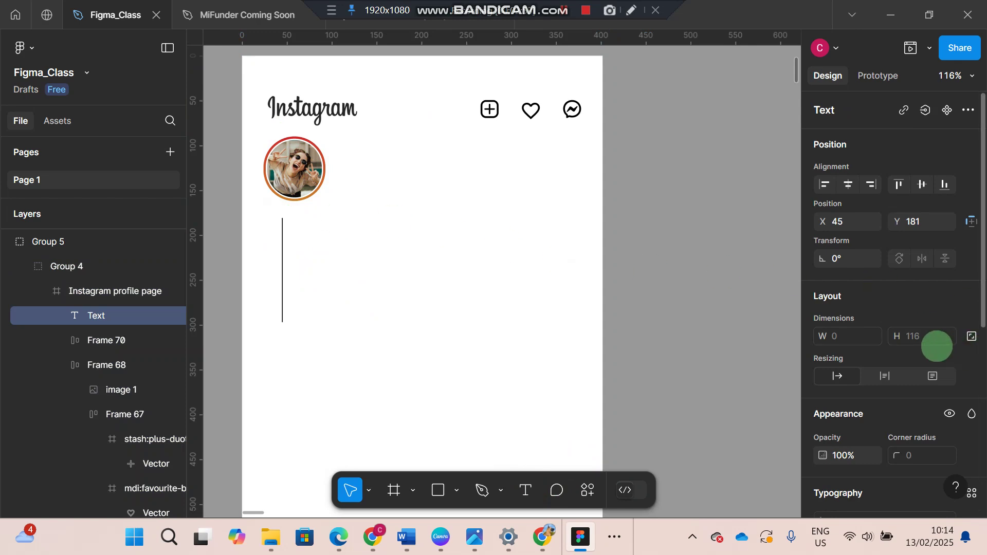
{"action": "left_click", "coordinate": [266, 251]}
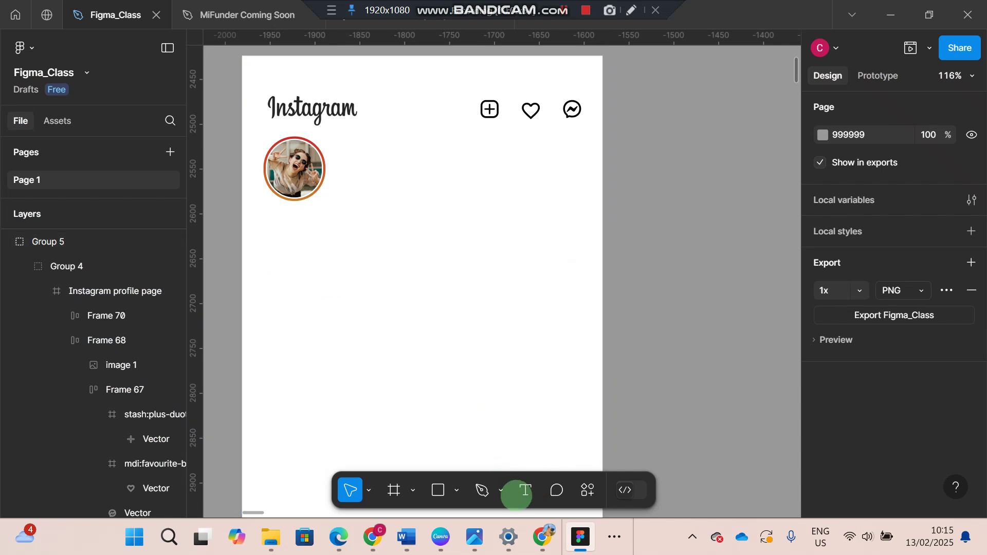
- Add a text label with the story owner's first name below the avatar on the profile page
{"action": "left_click", "coordinate": [525, 489]}
{"action": "left_click", "coordinate": [279, 227]}
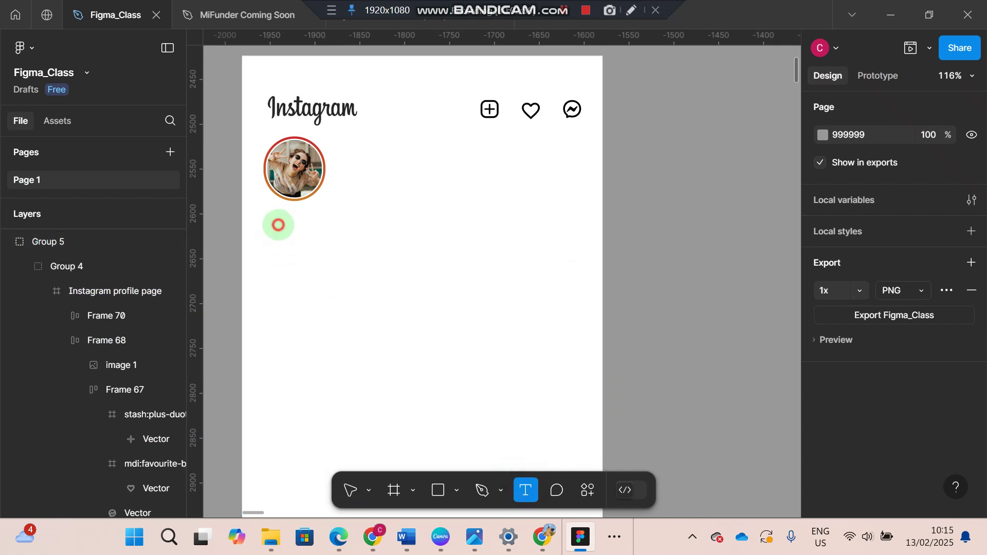
{"action": "type", "text": "C"}
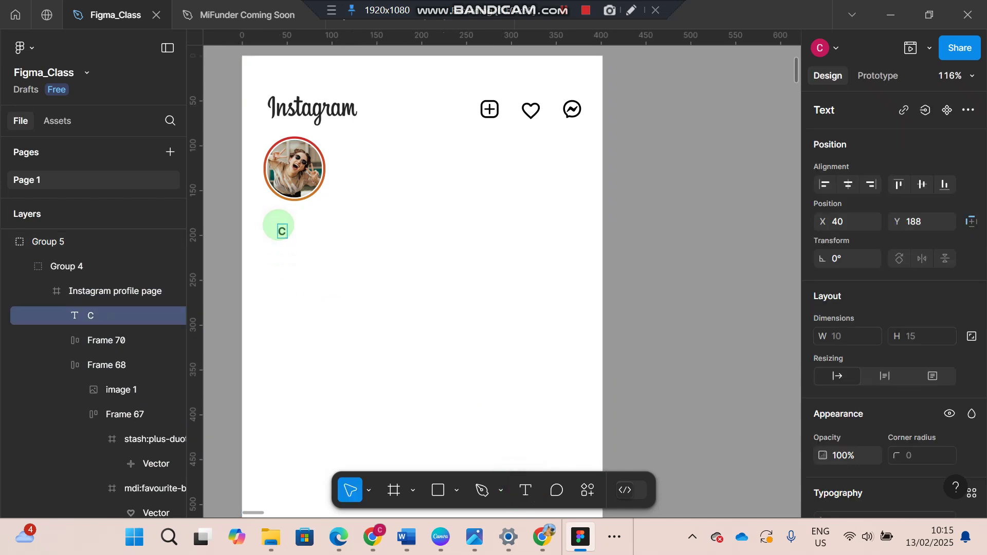
{"action": "type", "text": "g"}
{"action": "key", "text": "BackSpace"}
{"action": "type", "text": "hinyere"}
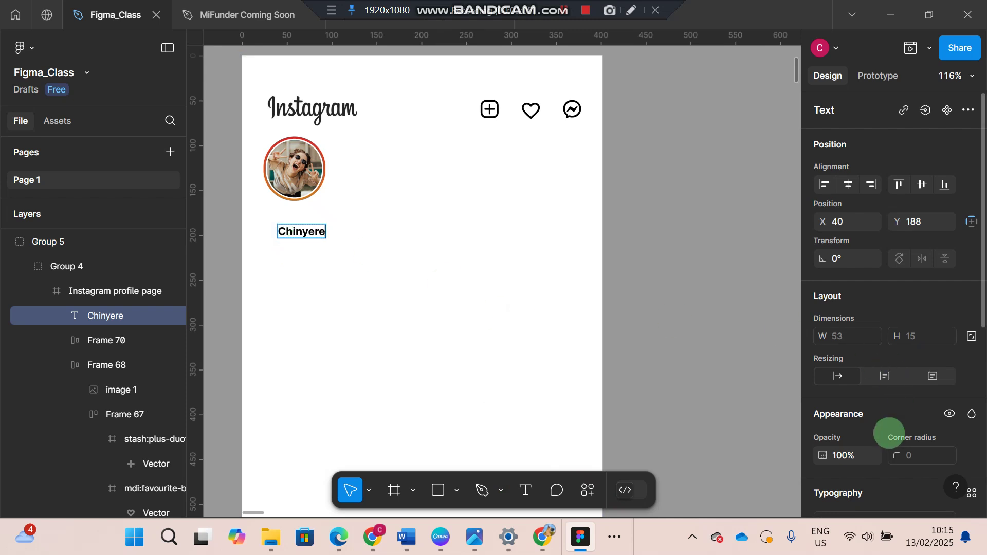
- Try the Regular font weight on the name label and settle on Semi Bold
{"action": "scroll", "coordinate": [889, 433], "scroll_direction": "down", "scroll_amount": 2}
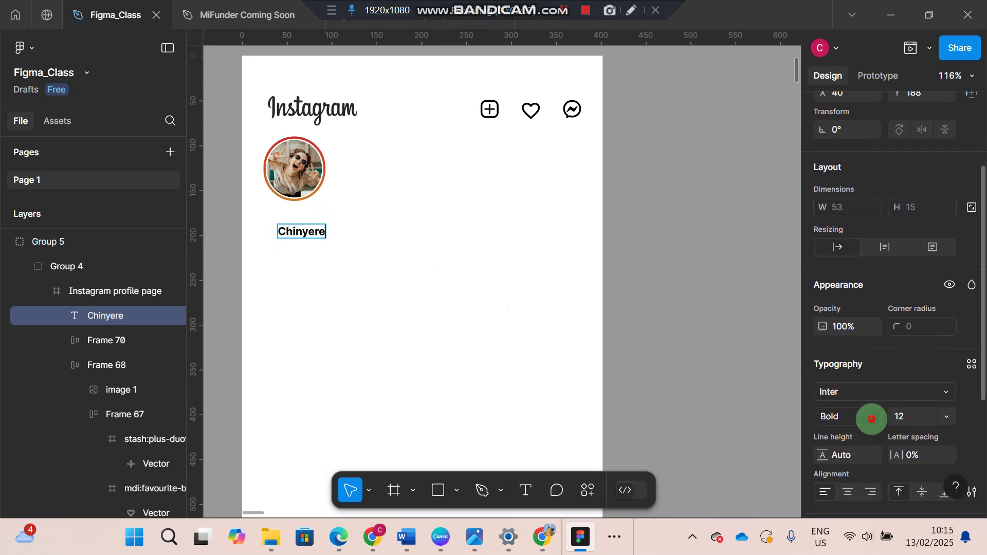
{"action": "left_click", "coordinate": [872, 418]}
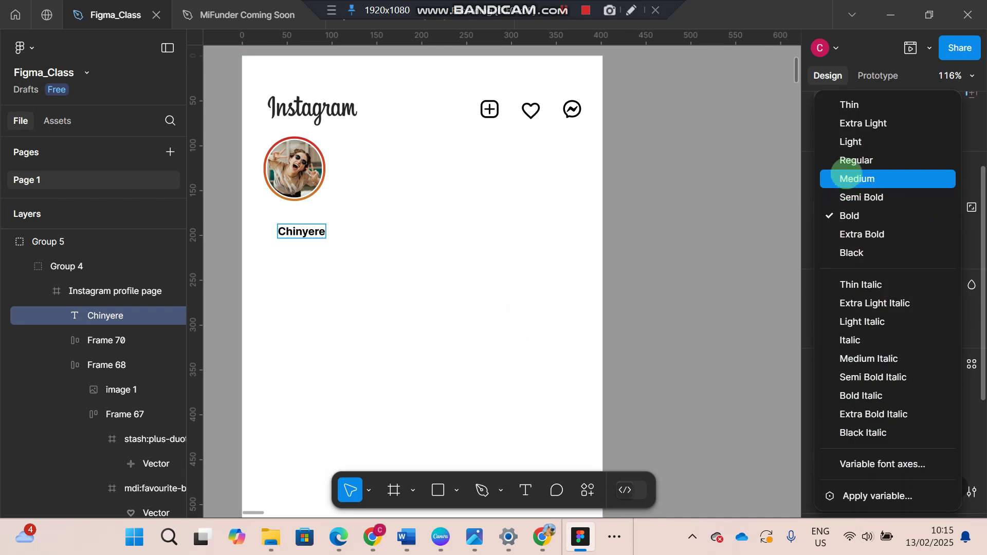
{"action": "left_click", "coordinate": [845, 159]}
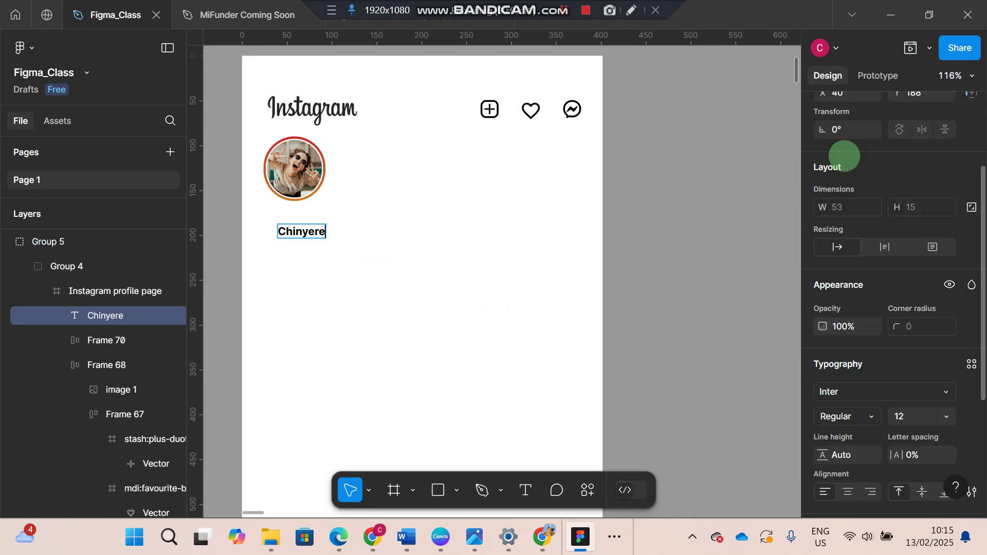
{"action": "left_click", "coordinate": [578, 243]}
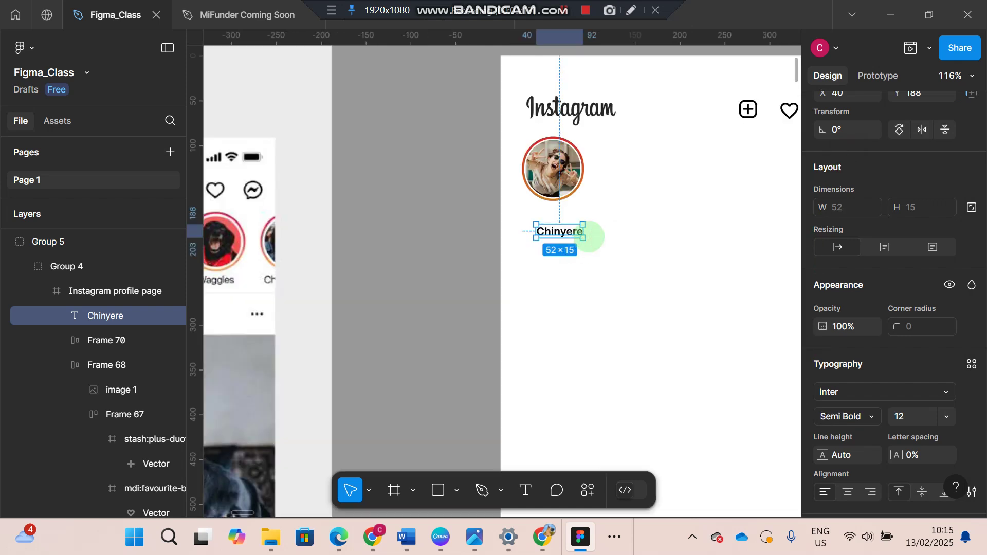
- Move the name label up, centred just beneath the avatar, and wrap it in its own auto layout frame
{"action": "left_click", "coordinate": [599, 242]}
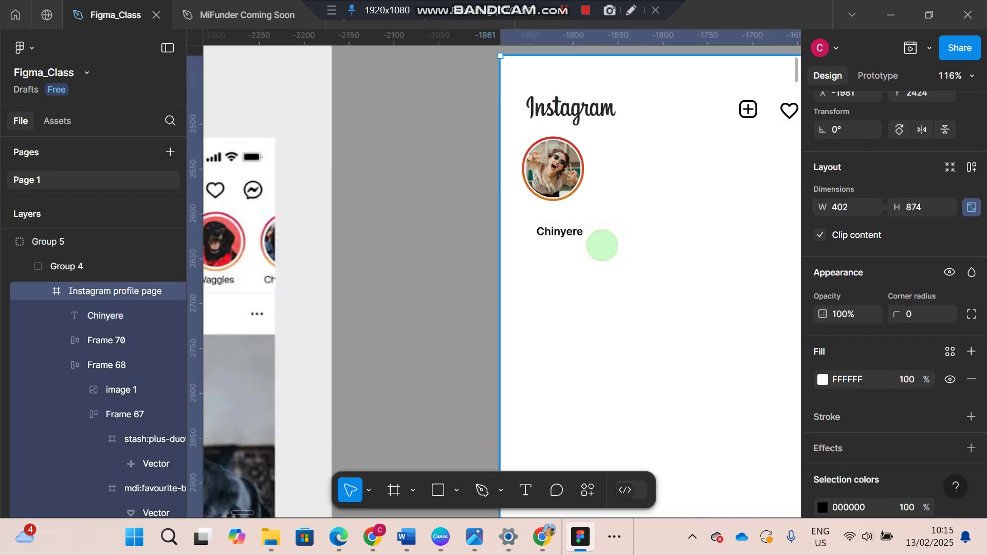
{"action": "left_click", "coordinate": [566, 231]}
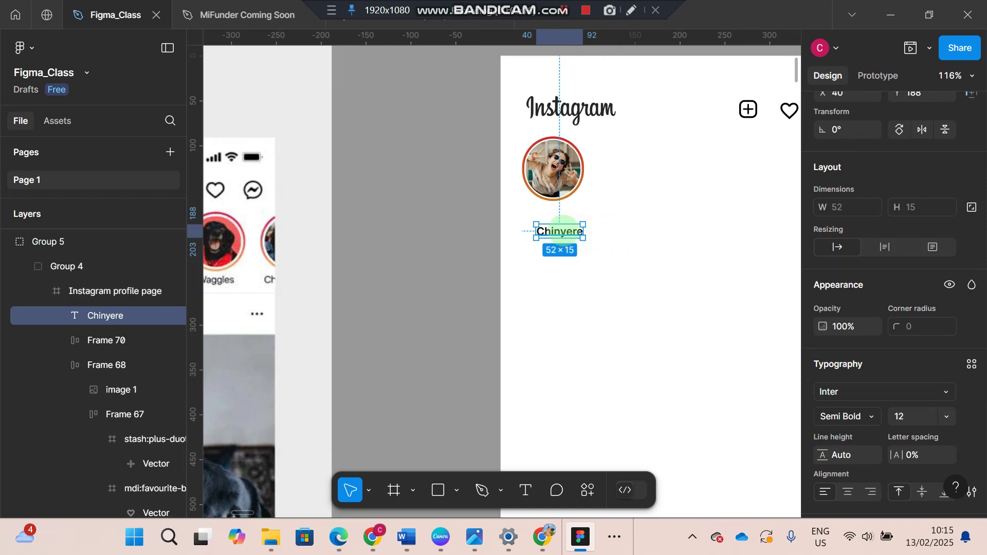
{"action": "left_click_drag", "start_coordinate": [563, 226], "coordinate": [557, 216]}
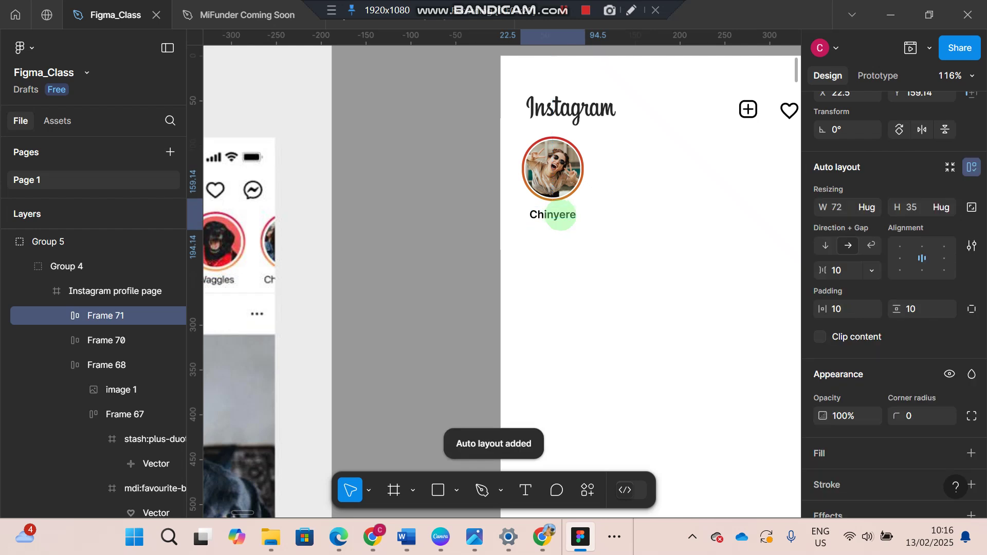
{"action": "left_click", "coordinate": [558, 214]}
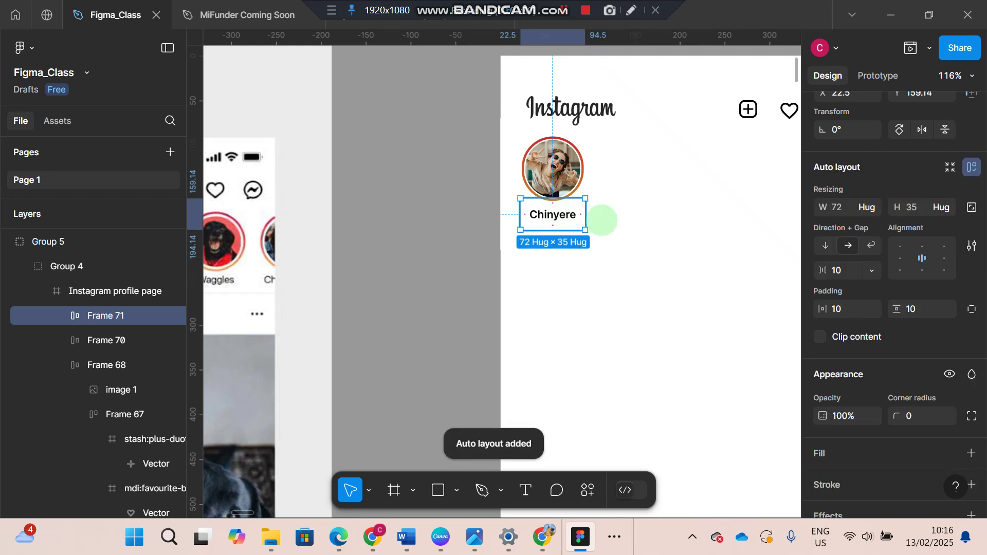
{"action": "key", "text": "Escape"}
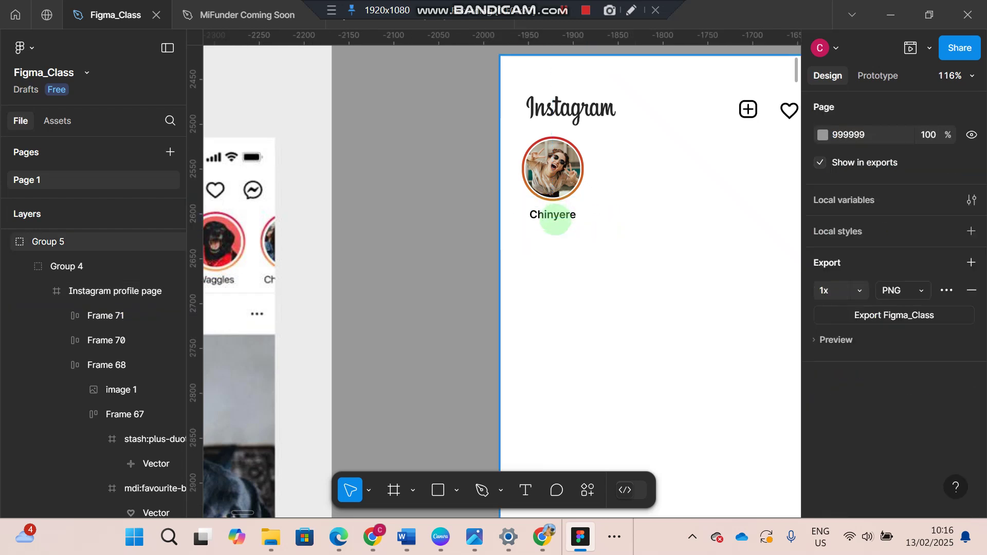
- Select the name label's frame together with the avatar frame above it and combine them with auto layout
{"action": "double_click", "coordinate": [556, 215]}
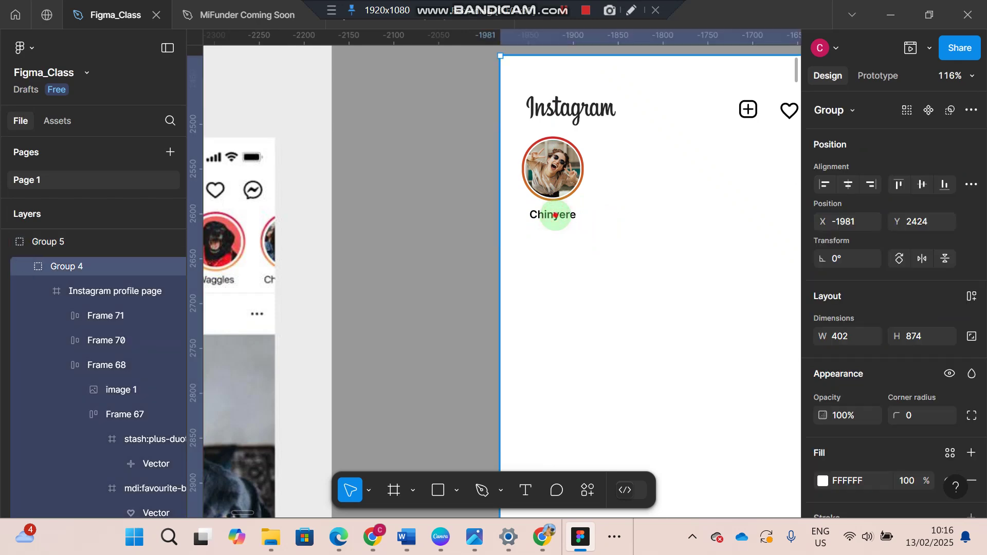
{"action": "double_click", "coordinate": [555, 215]}
{"action": "double_click", "coordinate": [555, 215]}
{"action": "double_click", "coordinate": [555, 215]}
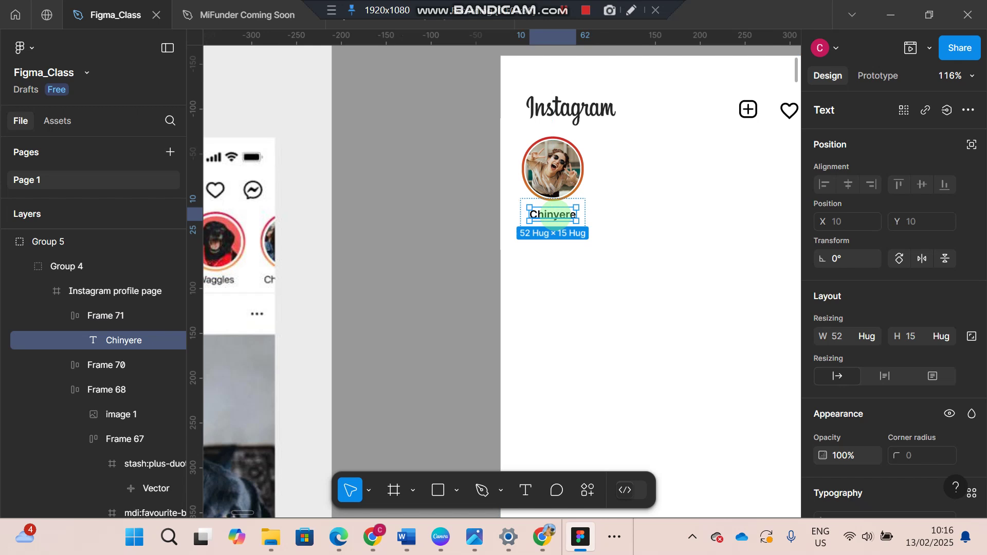
{"action": "left_click", "coordinate": [568, 242]}
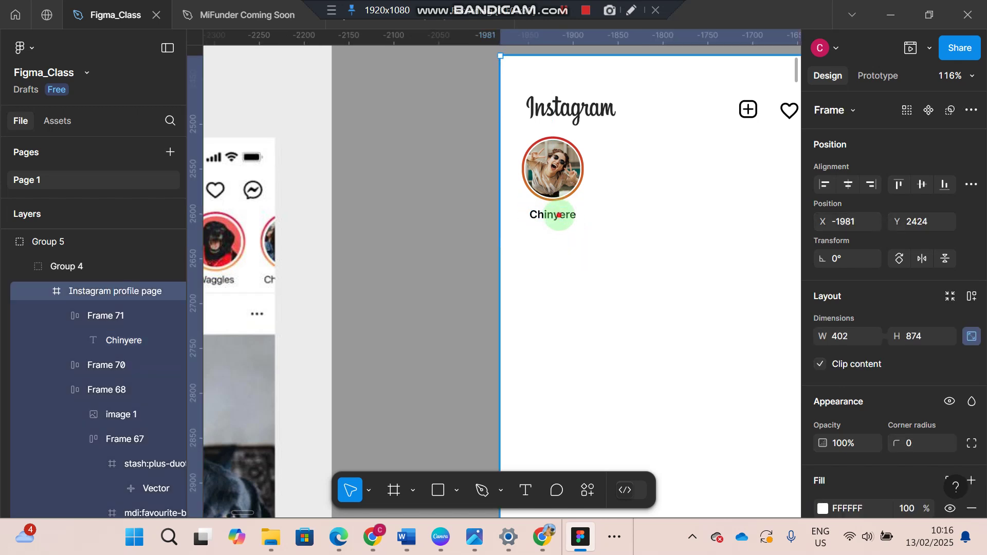
{"action": "double_click", "coordinate": [560, 215]}
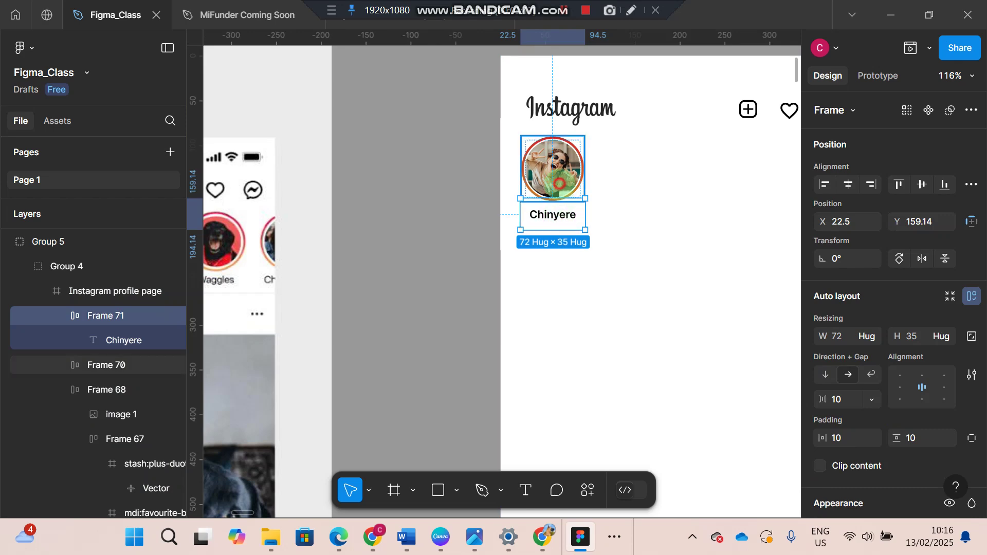
{"action": "left_click", "coordinate": [556, 179], "text": "shift"}
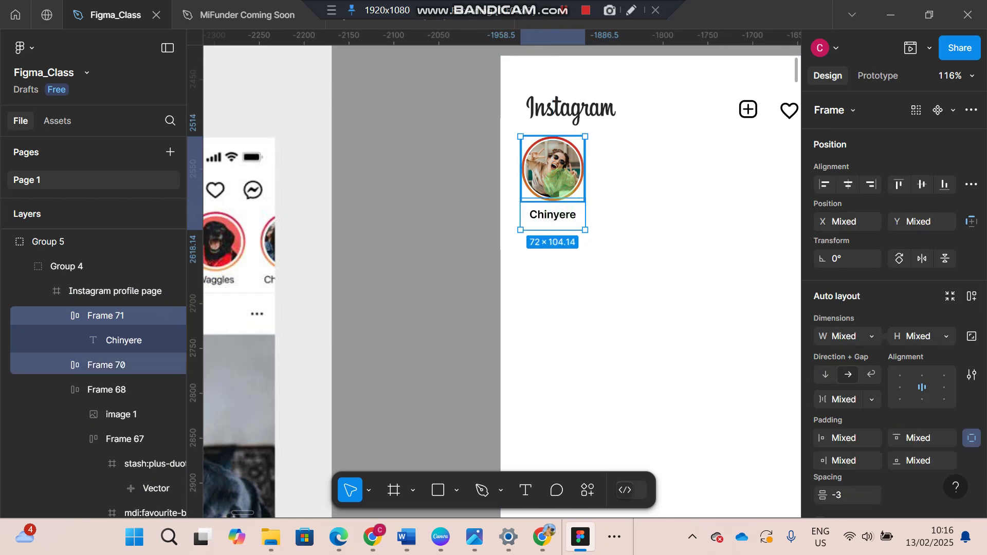
{"action": "key", "text": "shift+a"}
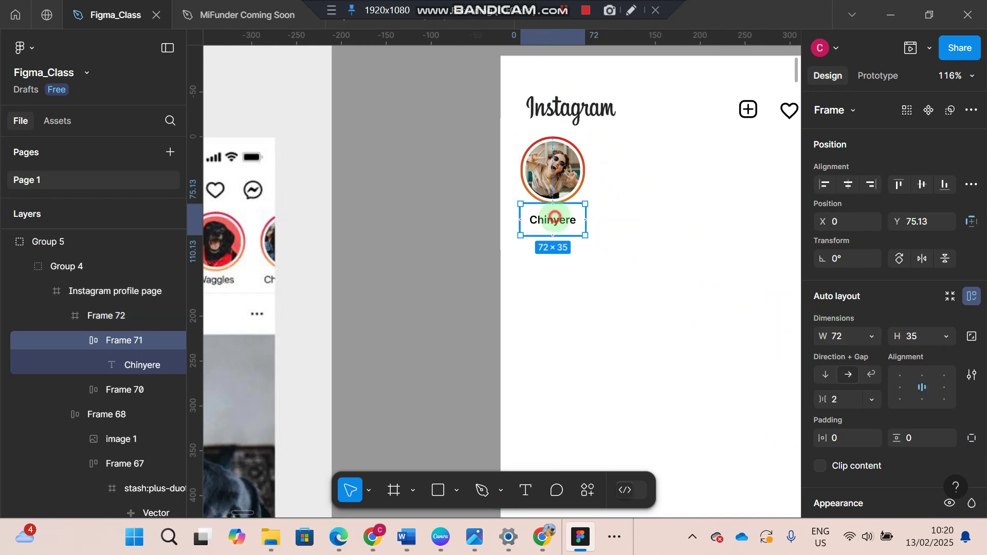
- Make the name label's frame hug its contents in width and height, and move it to X 10, Y 80 beneath the avatar
{"action": "key", "text": "Escape"}
{"action": "double_click", "coordinate": [562, 219]}
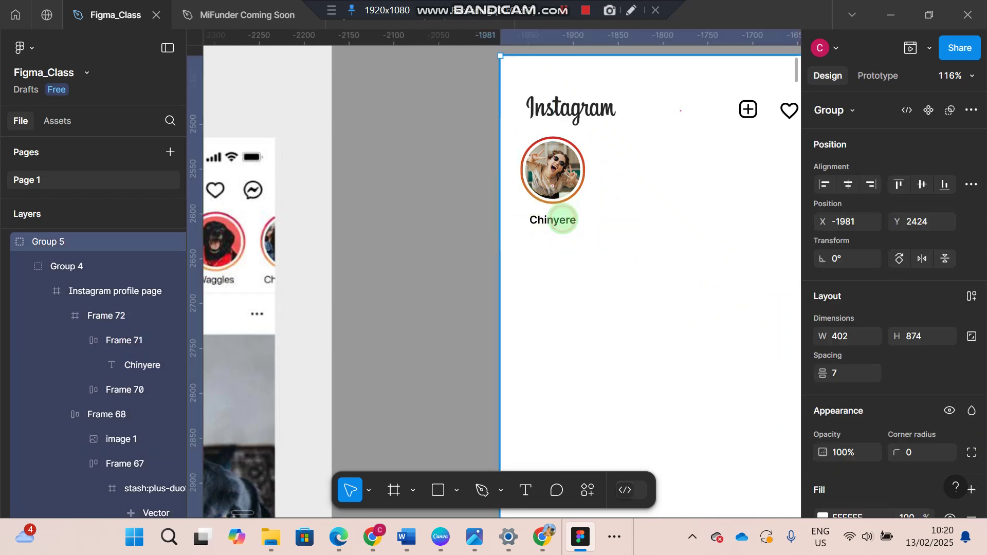
{"action": "double_click", "coordinate": [563, 219]}
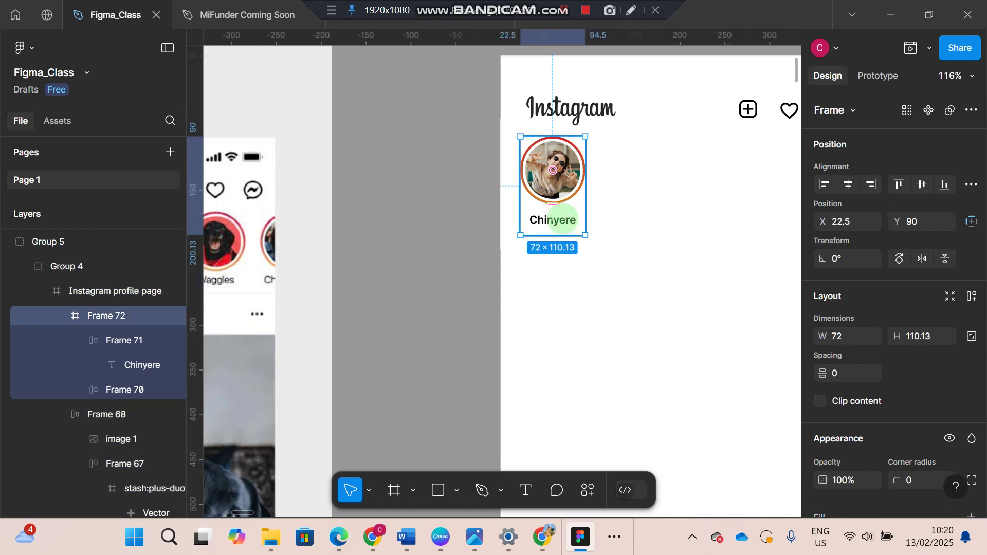
{"action": "double_click", "coordinate": [562, 220]}
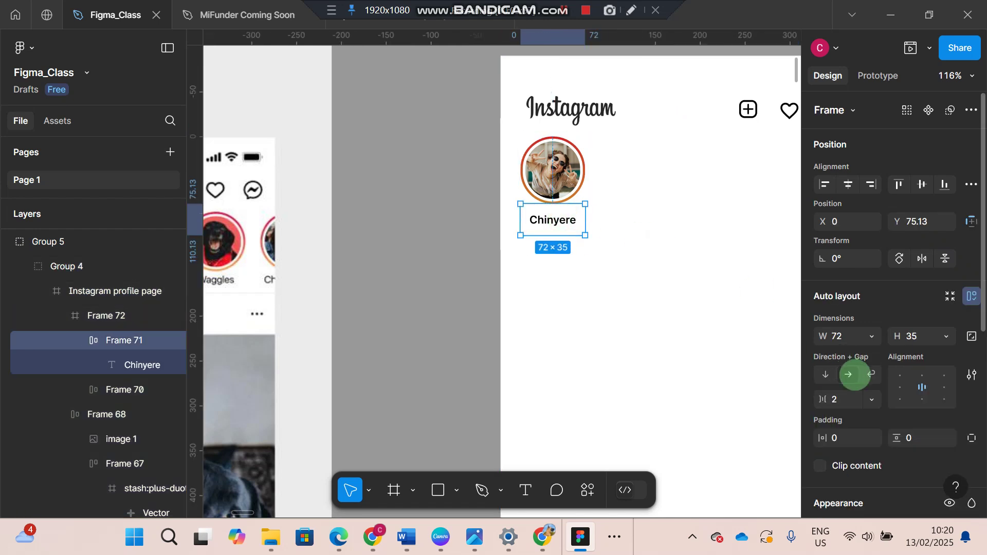
{"action": "left_click", "coordinate": [868, 337]}
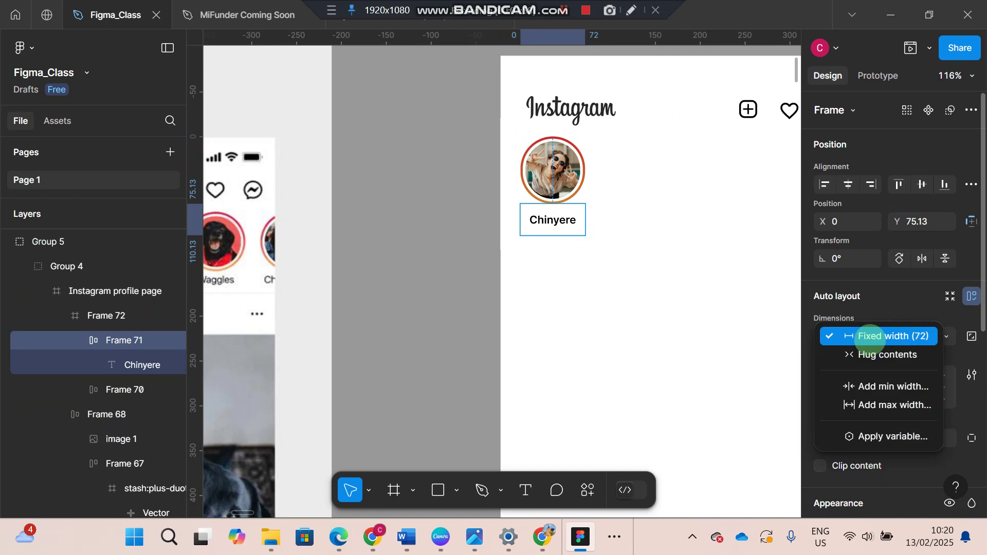
{"action": "left_click", "coordinate": [877, 354]}
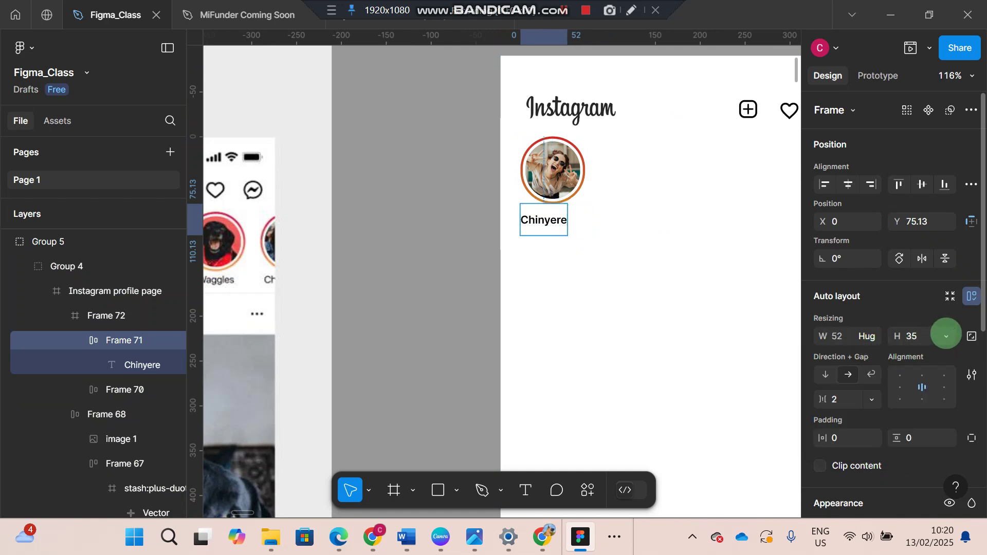
{"action": "left_click", "coordinate": [946, 335]}
{"action": "left_click", "coordinate": [926, 353]}
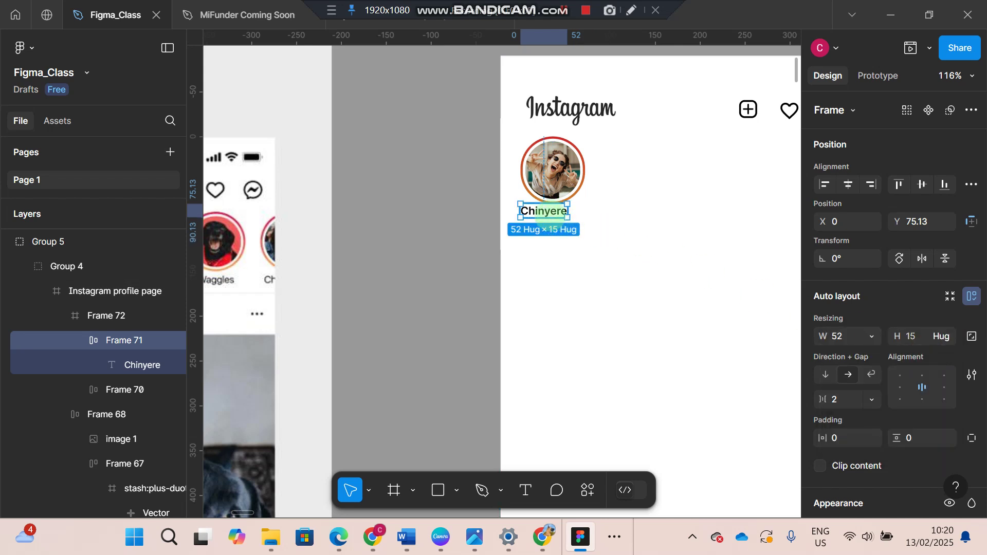
{"action": "left_click_drag", "start_coordinate": [549, 213], "coordinate": [557, 218]}
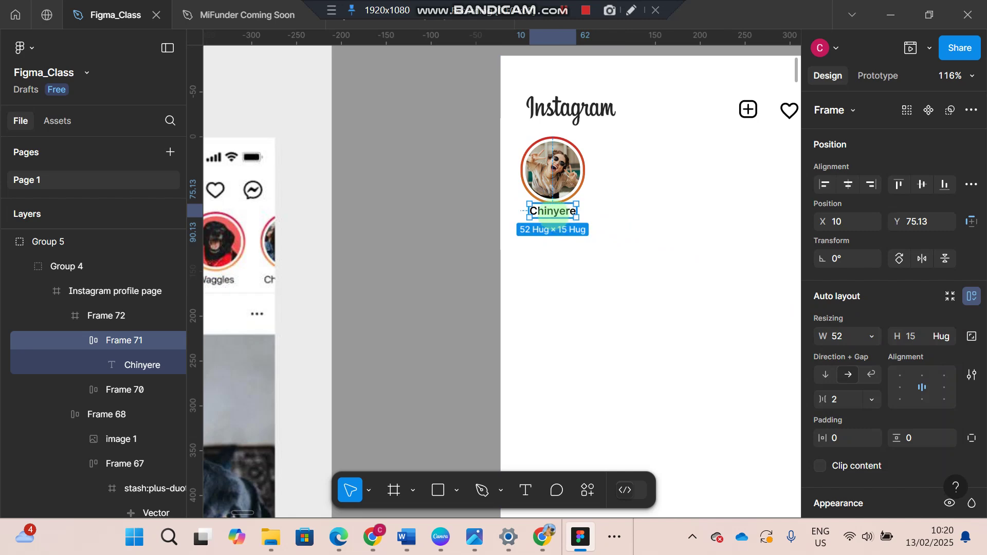
{"action": "left_click_drag", "start_coordinate": [550, 212], "coordinate": [553, 218]}
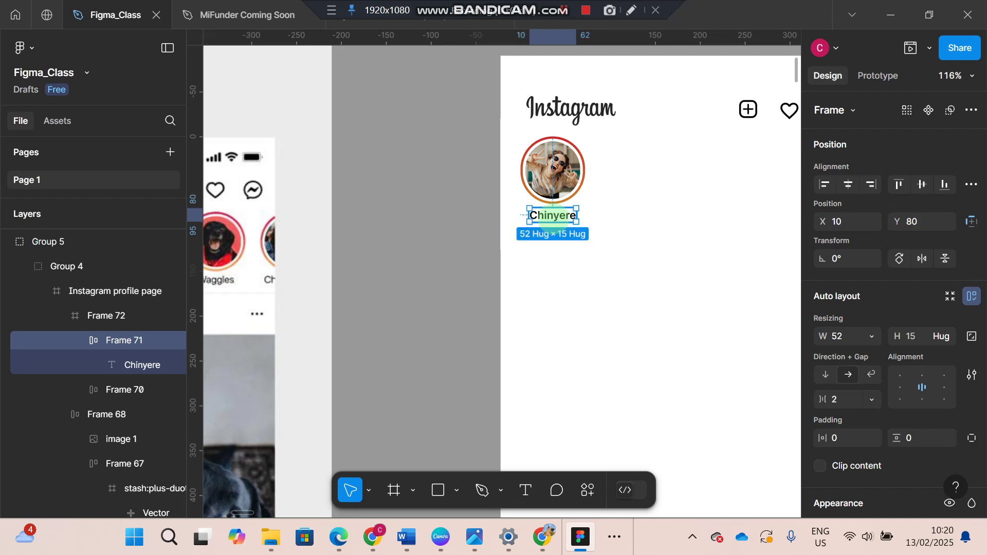
- Delete the dog photo frame beneath the post header on the Instagram page
{"action": "left_click", "coordinate": [553, 219]}
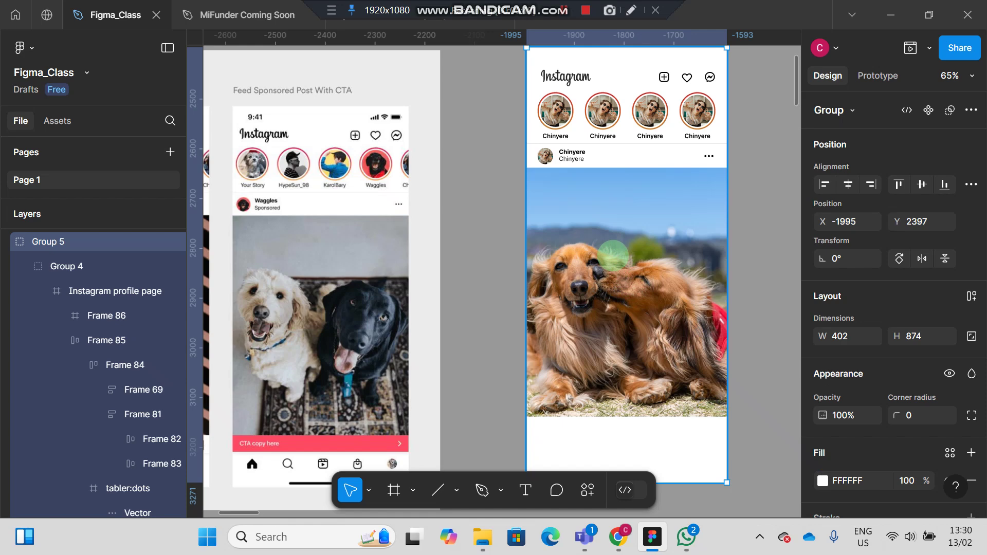
{"action": "left_click", "coordinate": [613, 255]}
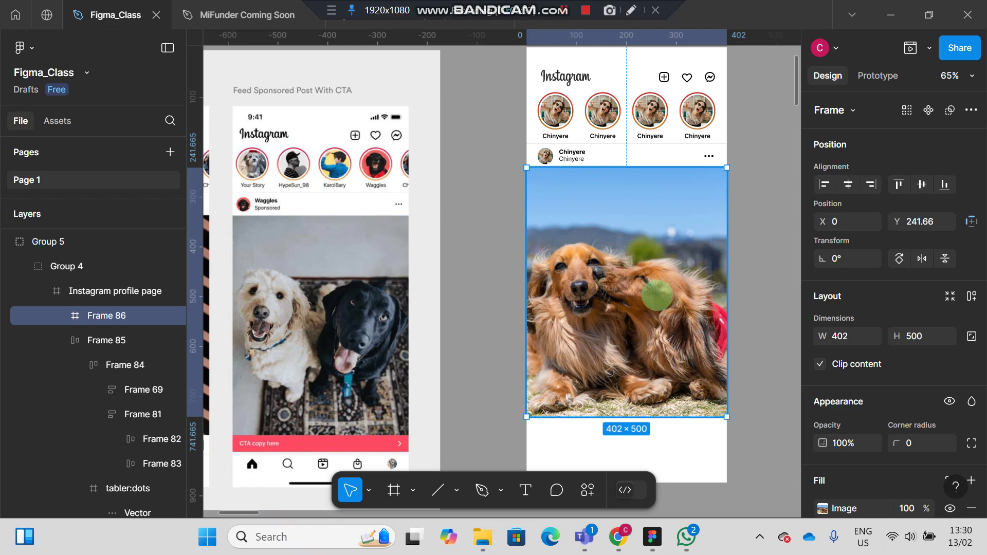
{"action": "key", "text": "Delete"}
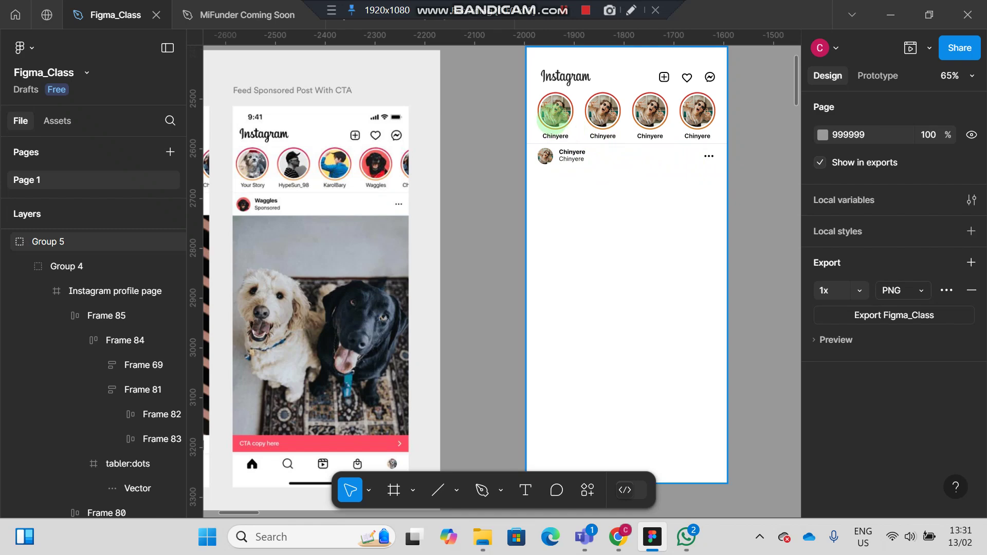
- Try to copy the first story's avatar frame below the post header and shrink it to 36 × 38, and undo both changes
{"action": "left_click", "coordinate": [552, 119]}
{"action": "double_click", "coordinate": [553, 119]}
{"action": "double_click", "coordinate": [552, 119]}
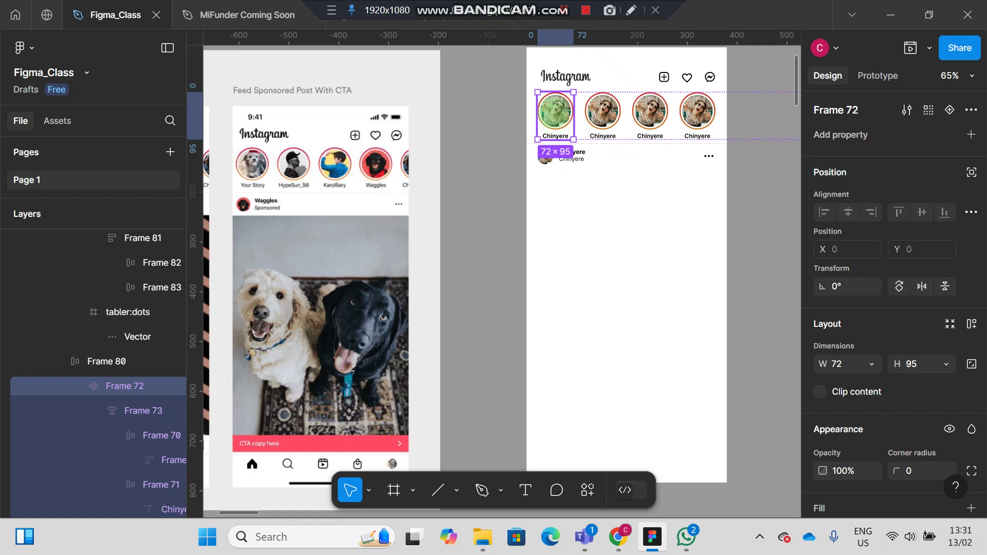
{"action": "double_click", "coordinate": [554, 110]}
{"action": "double_click", "coordinate": [555, 110]}
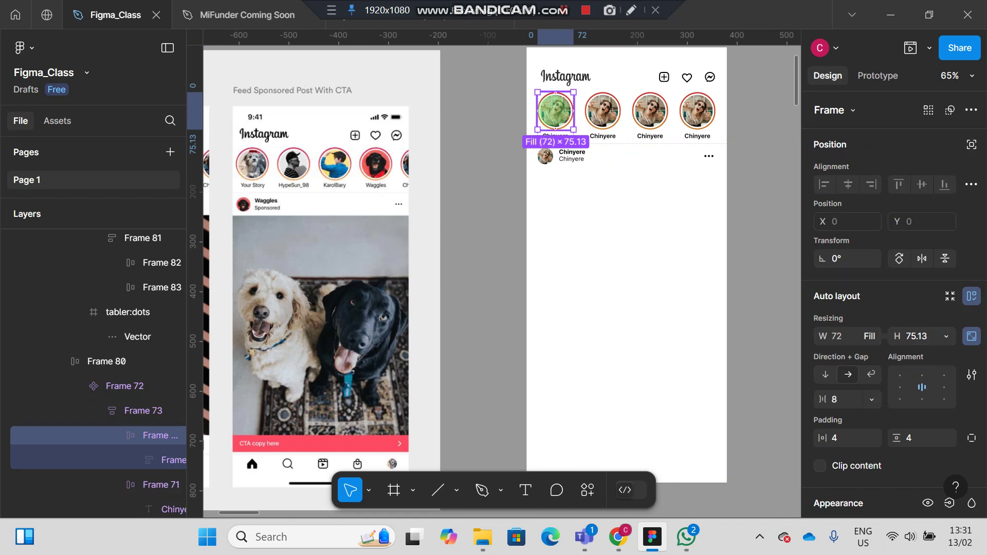
{"action": "left_click_drag", "start_coordinate": [556, 110], "coordinate": [558, 203]}
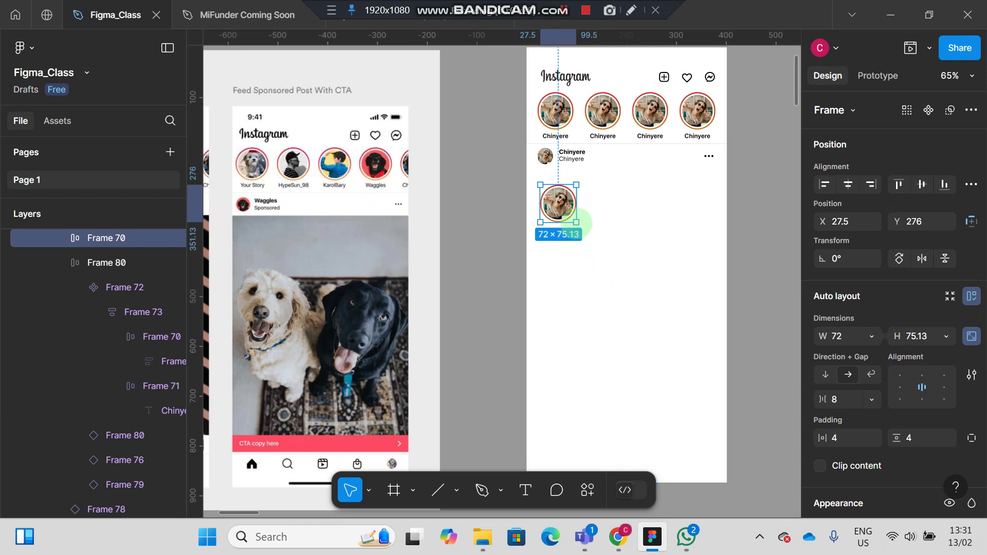
{"action": "left_click_drag", "start_coordinate": [577, 222], "coordinate": [558, 204]}
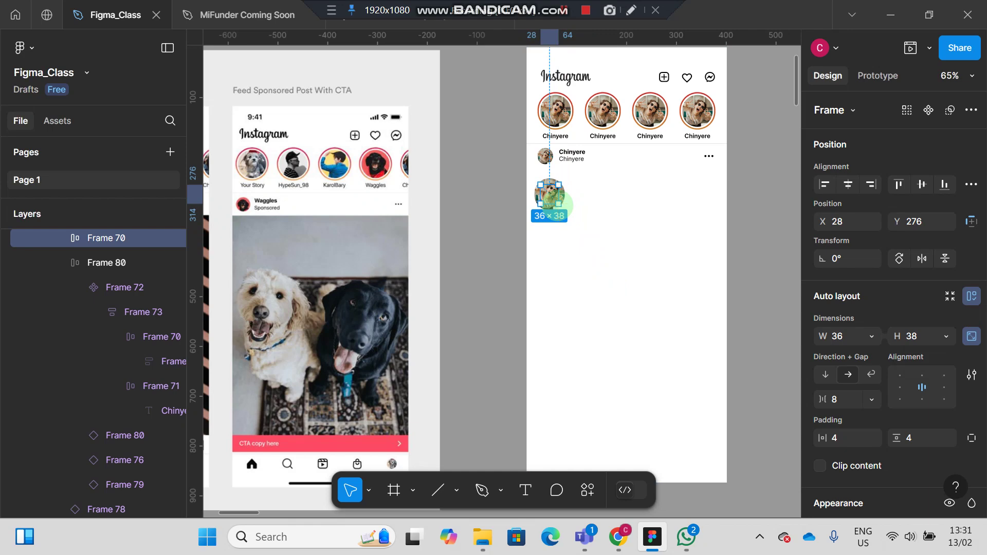
{"action": "key", "text": "ctrl+z"}
{"action": "key", "text": "ctrl+z"}
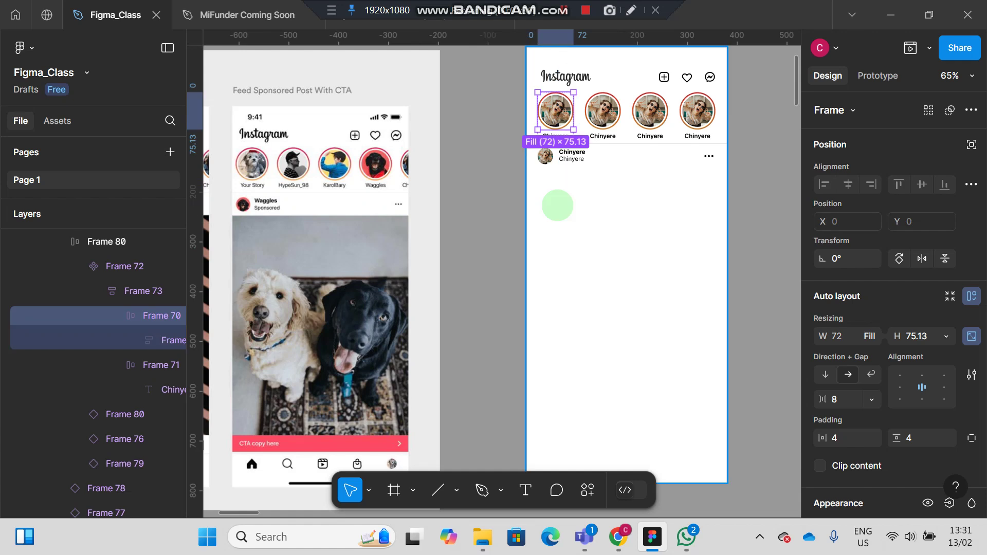
- Draw a near-horizontal divider line 402 wide across the page, a little below the post header
{"action": "left_click", "coordinate": [608, 227]}
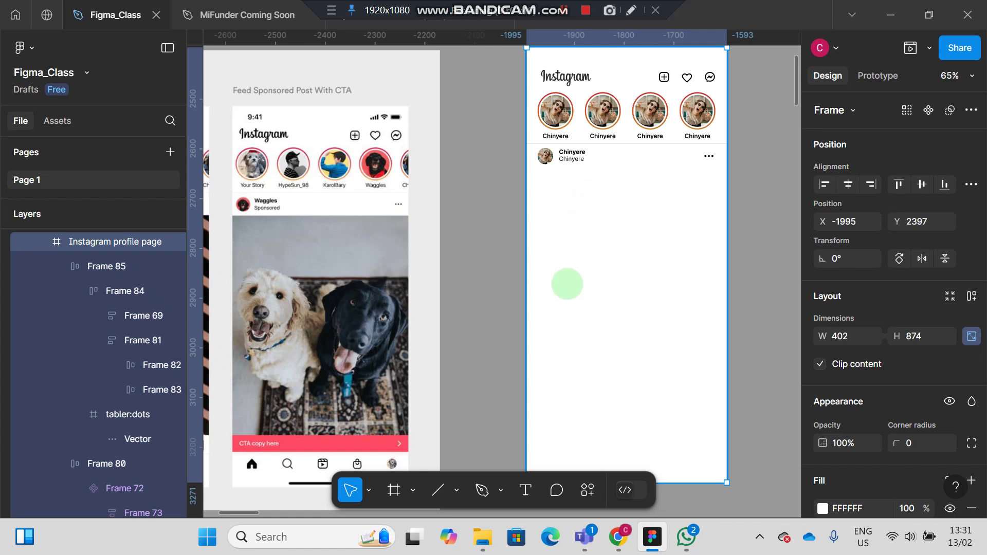
{"action": "key", "text": "l"}
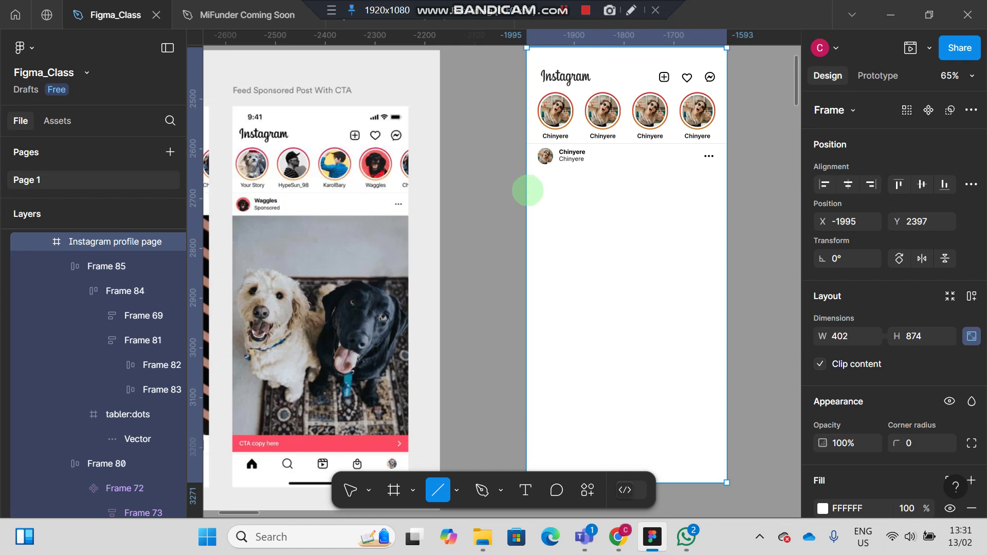
{"action": "left_click_drag", "start_coordinate": [526, 190], "coordinate": [727, 189]}
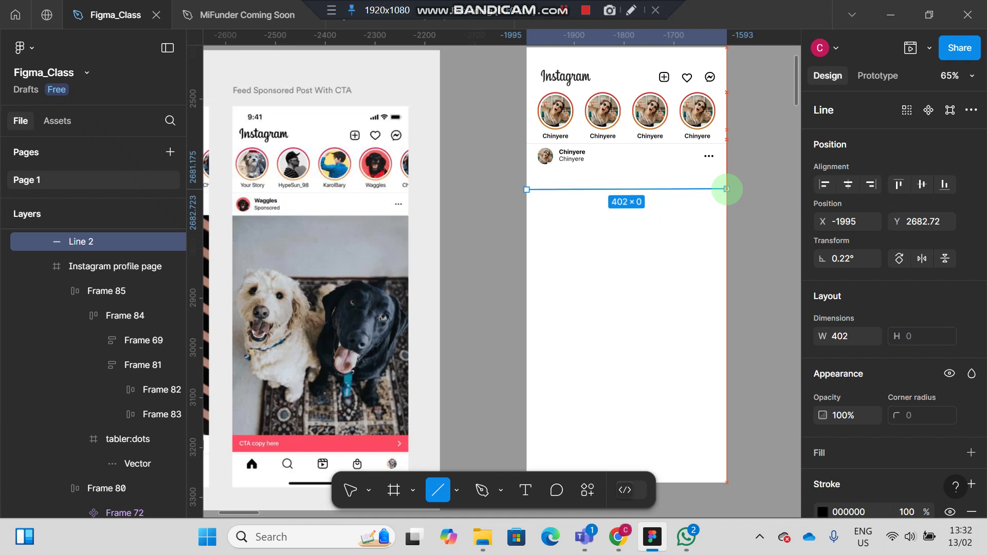
{"action": "left_click_drag", "start_coordinate": [726, 189], "coordinate": [726, 189]}
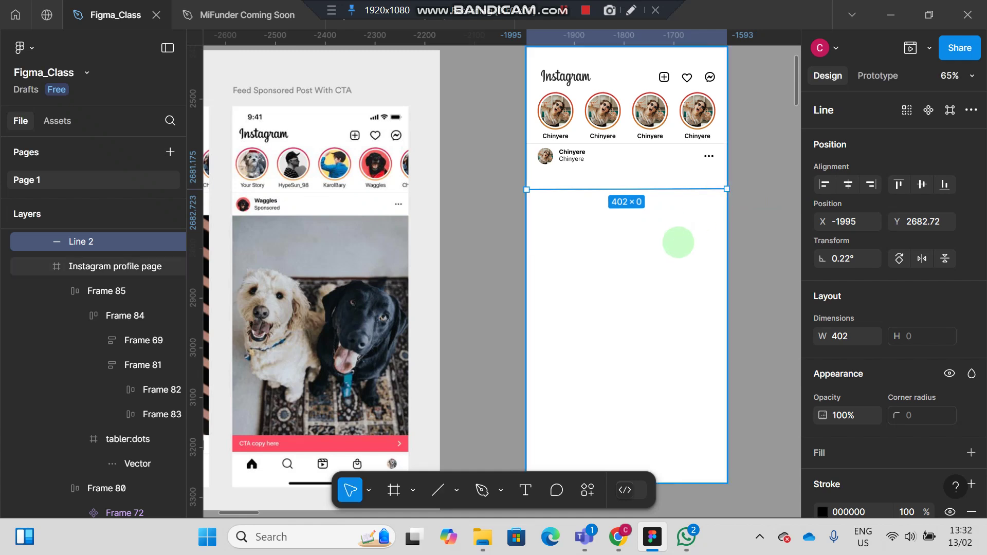
{"action": "left_click", "coordinate": [677, 242]}
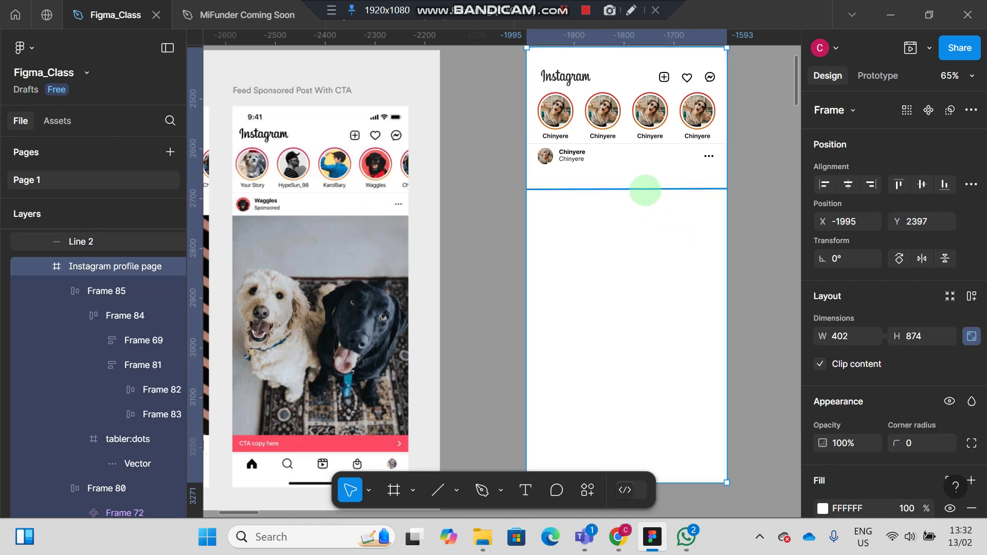
{"action": "double_click", "coordinate": [646, 191]}
{"action": "key", "text": "Escape"}
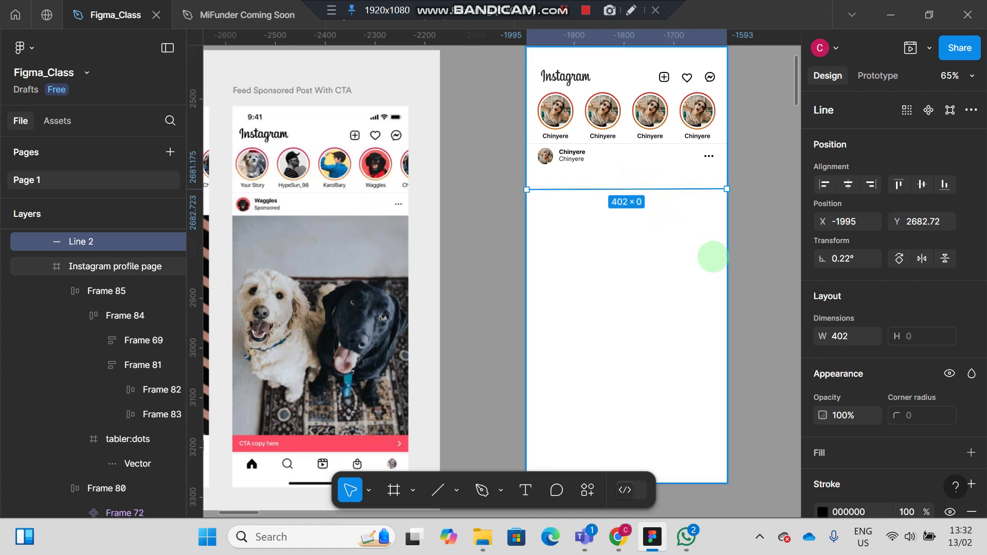
- Change the divider line's stroke to the 000000 page colour with 83% opacity
{"action": "scroll", "coordinate": [845, 482], "scroll_direction": "down", "scroll_amount": 1}
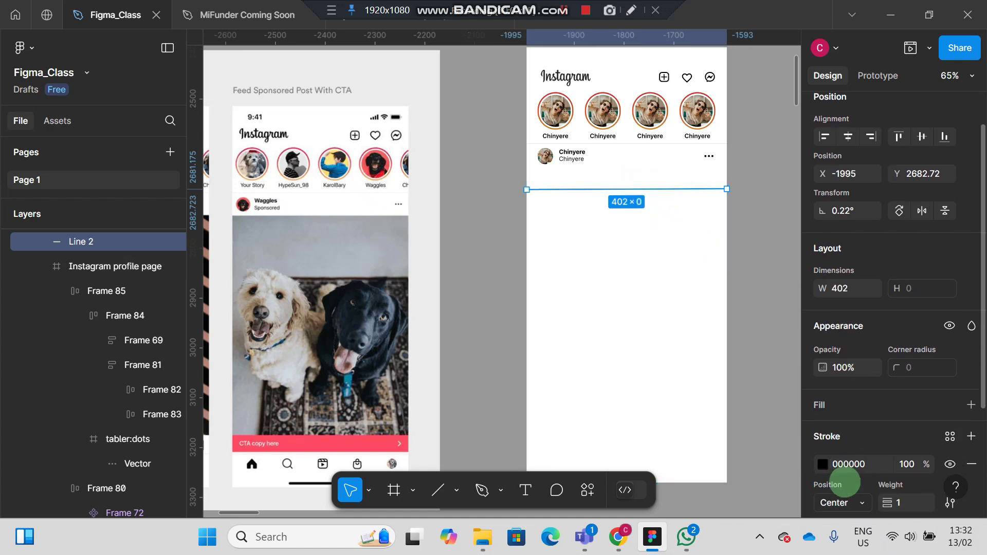
{"action": "left_click", "coordinate": [823, 463]}
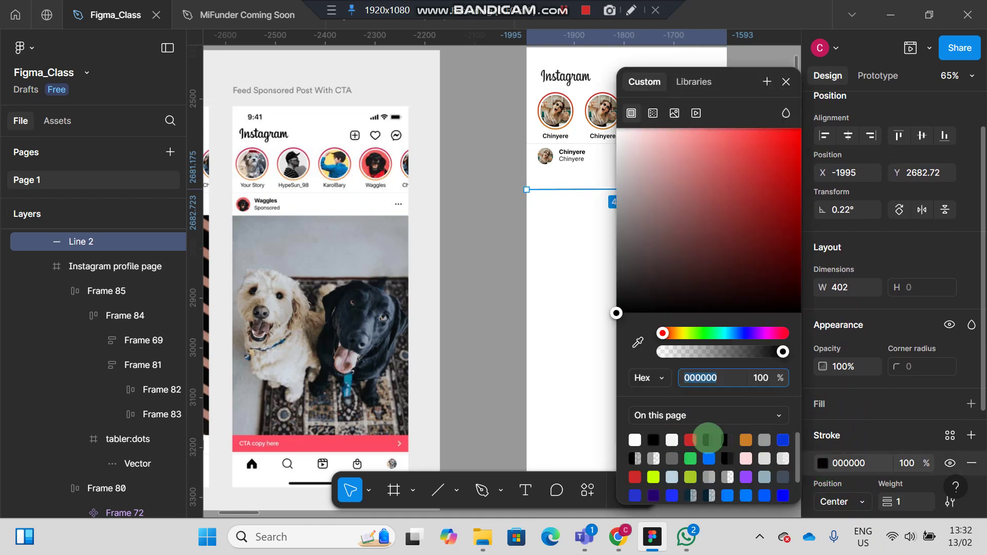
{"action": "left_click", "coordinate": [708, 440]}
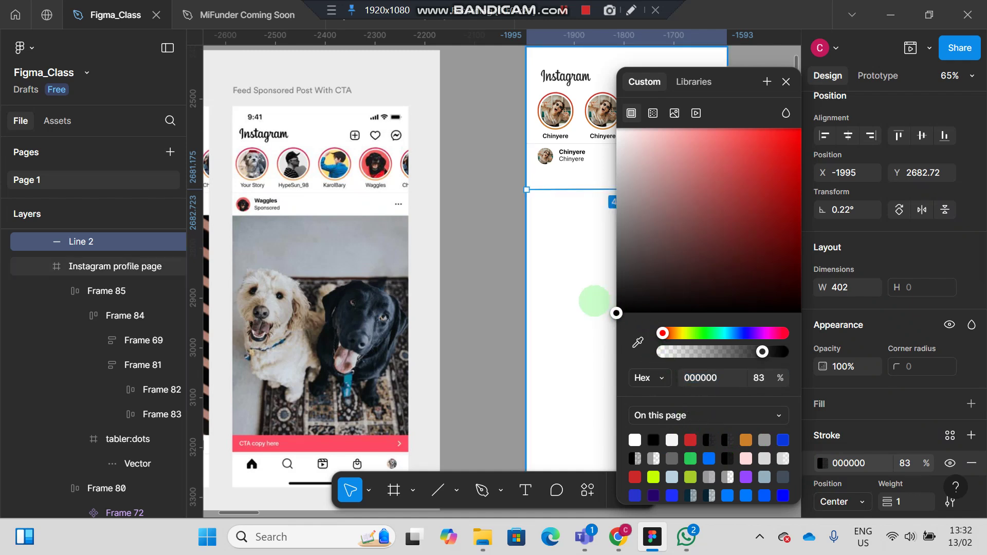
{"action": "left_click", "coordinate": [594, 301]}
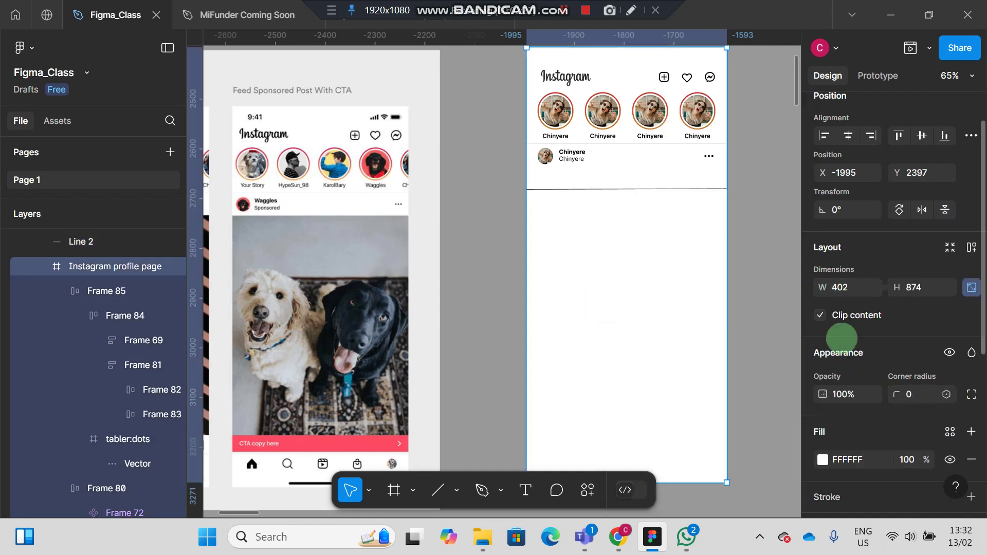
- Set the divider line's stroke opacity to 20% and its weight to 0.5
{"action": "left_click", "coordinate": [701, 192]}
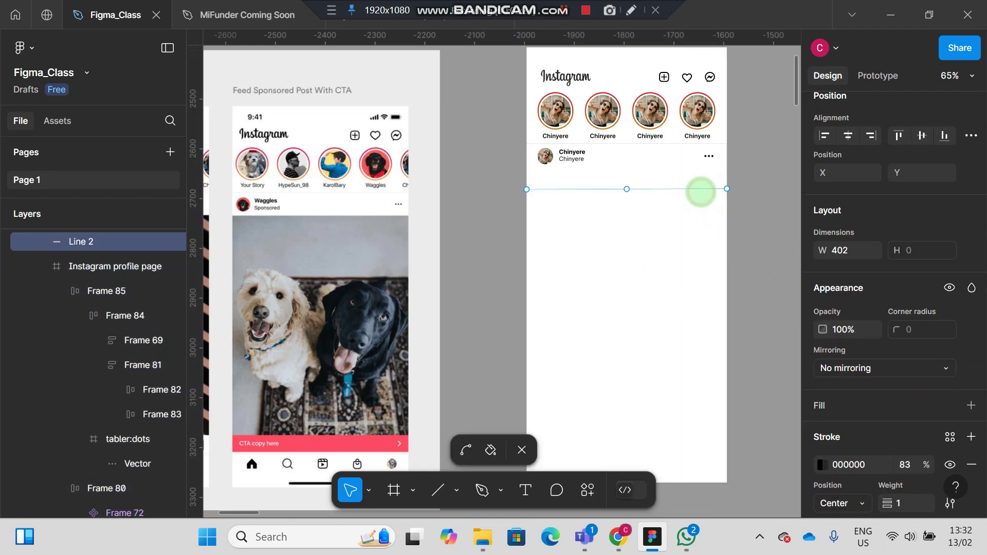
{"action": "scroll", "coordinate": [905, 406], "scroll_direction": "down", "scroll_amount": 1}
{"action": "scroll", "coordinate": [906, 407], "scroll_direction": "down", "scroll_amount": 2}
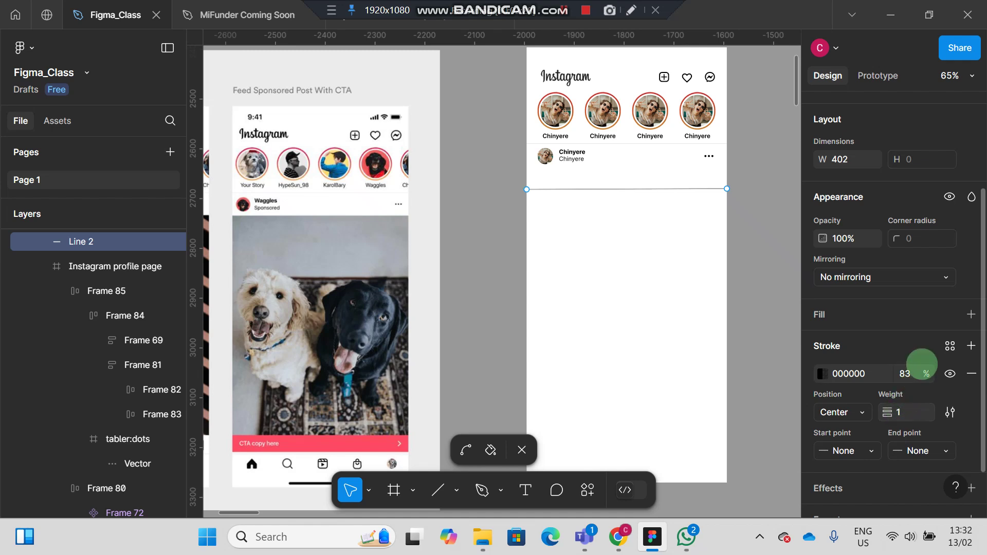
{"action": "left_click", "coordinate": [908, 374]}
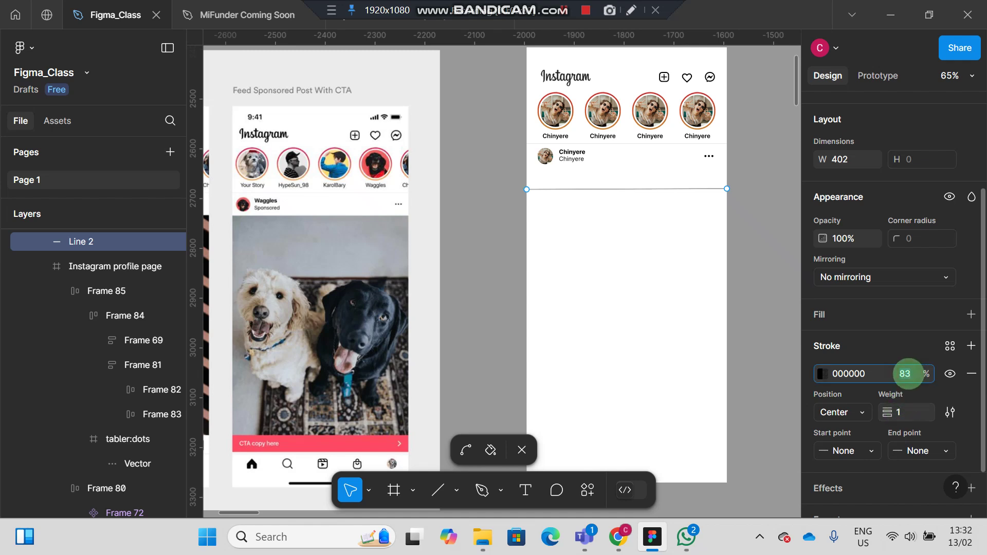
{"action": "key", "text": "Return"}
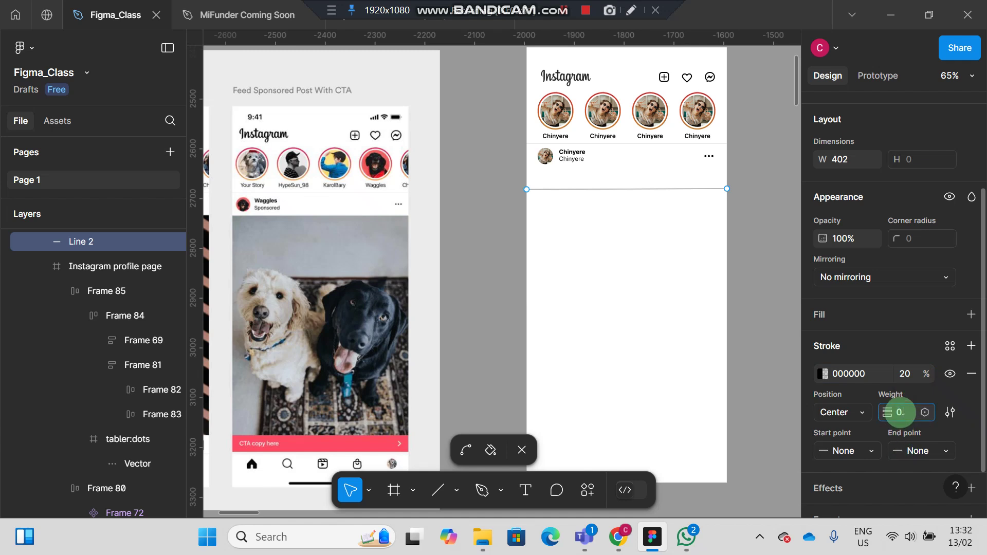
{"action": "key", "text": "Return"}
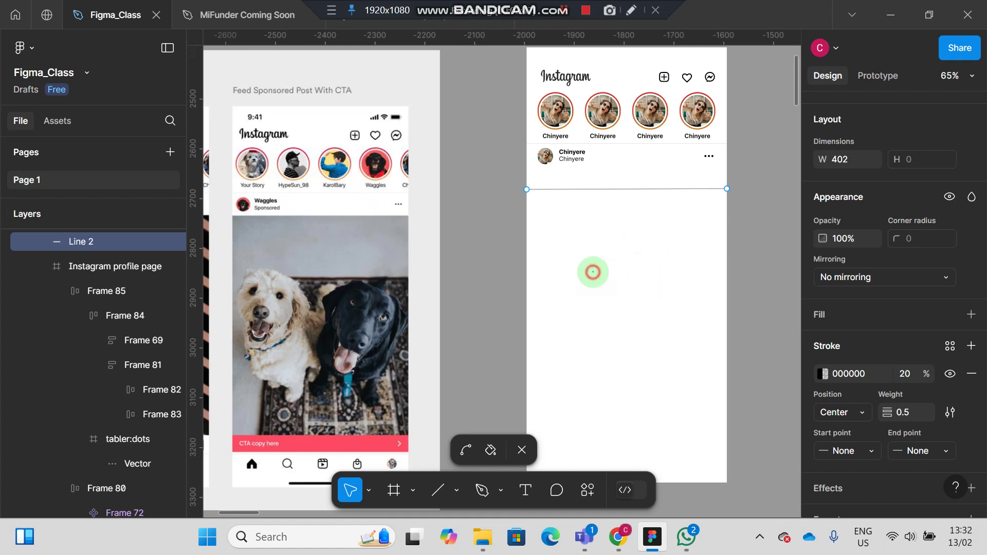
{"action": "left_click", "coordinate": [631, 312]}
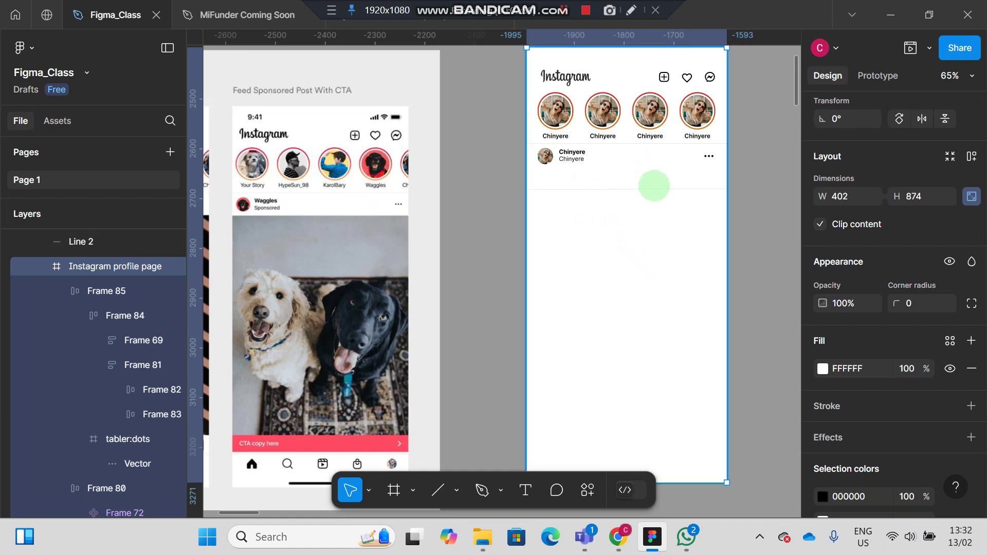
- Delete the divider line below the post header
{"action": "left_click", "coordinate": [652, 188]}
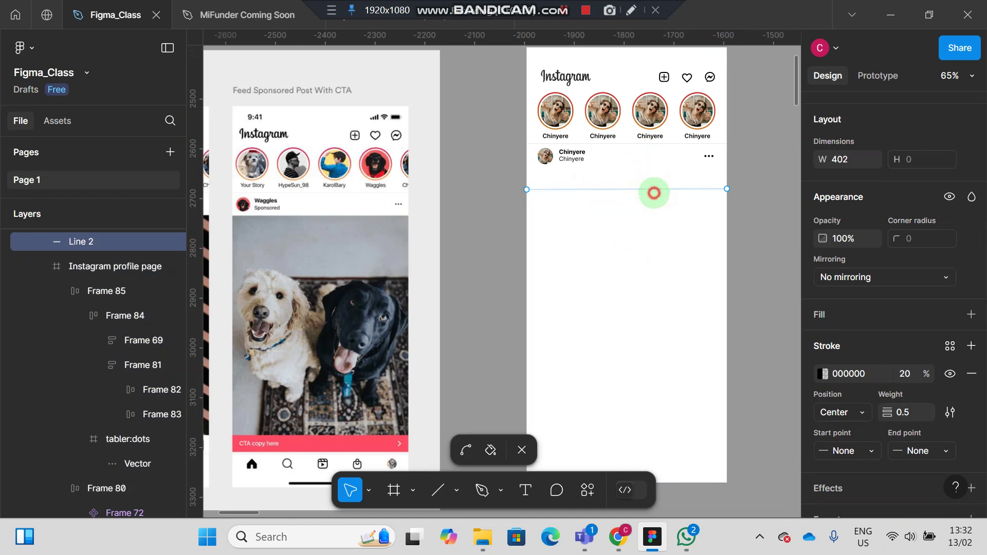
{"action": "left_click", "coordinate": [654, 193]}
{"action": "key", "text": "Delete"}
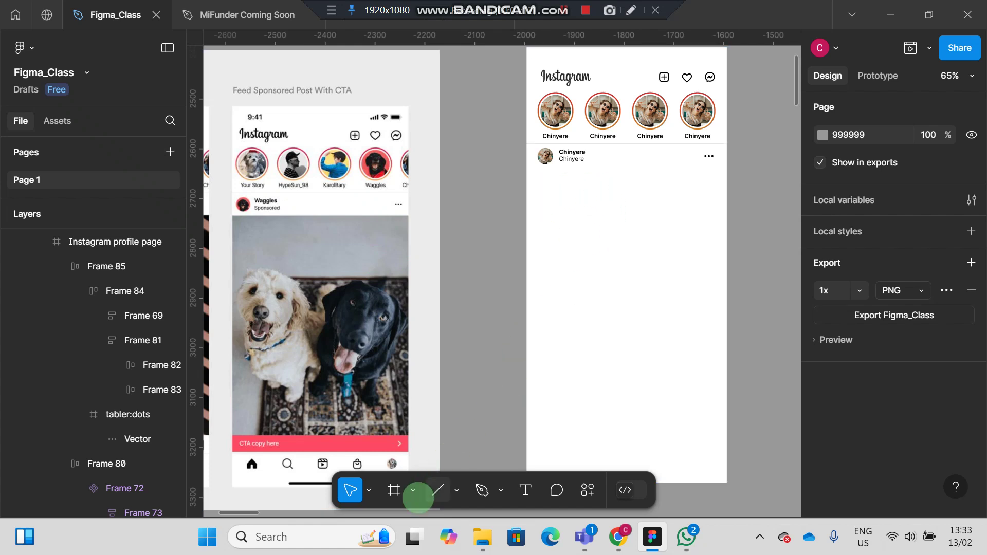
- Draw a full-width frame about 402 × 538 beneath the post header for the post image
{"action": "key", "text": "f"}
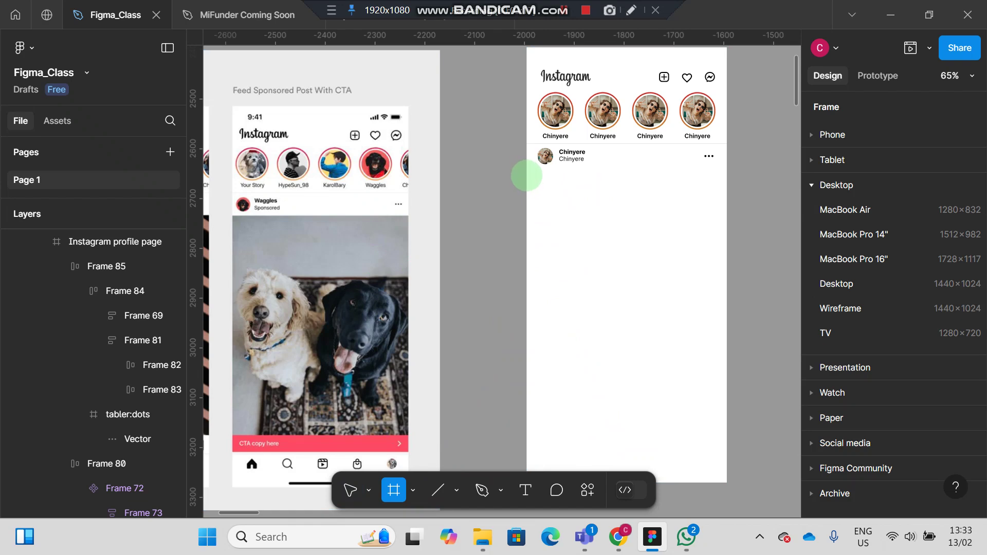
{"action": "left_click_drag", "start_coordinate": [527, 174], "coordinate": [726, 440]}
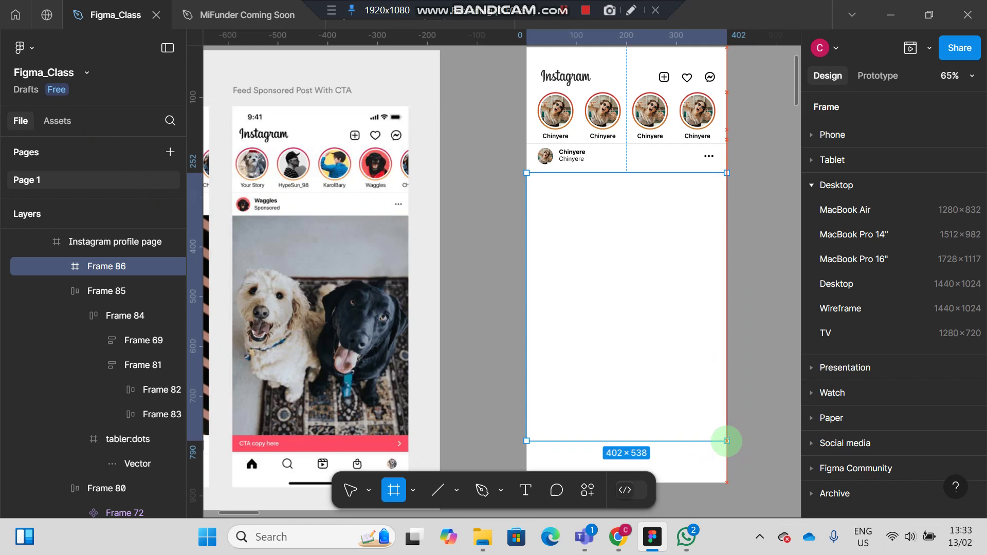
{"action": "left_click_drag", "start_coordinate": [727, 441], "coordinate": [726, 441]}
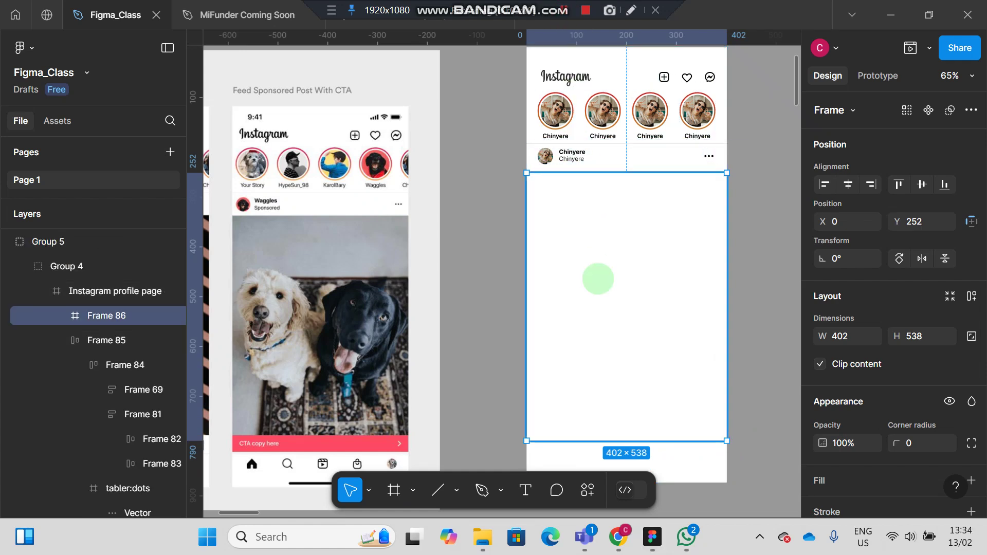
- Run the Unsplash plugin with the post image frame selected and search its photos for "dogs"
{"action": "left_click", "coordinate": [589, 490]}
{"action": "left_click", "coordinate": [589, 490]}
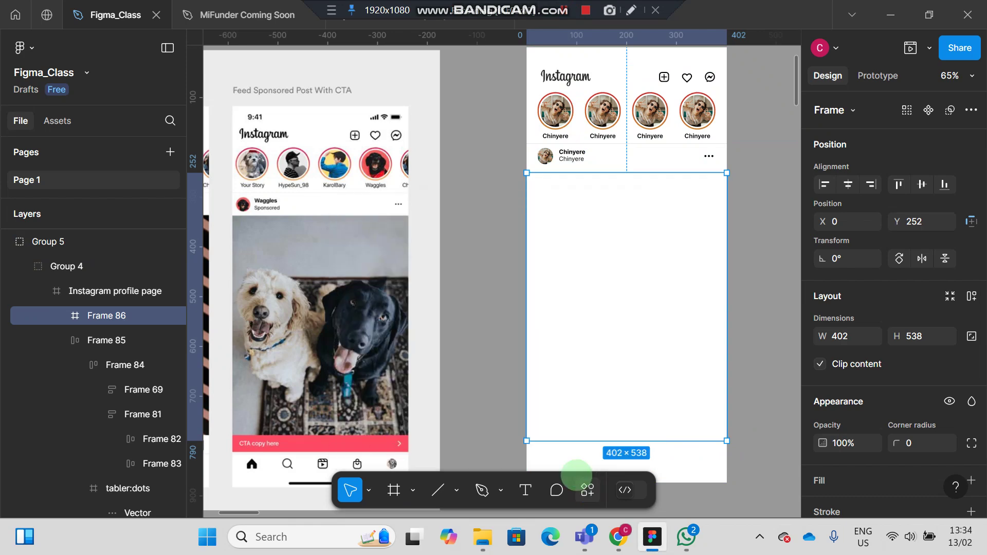
{"action": "left_click", "coordinate": [594, 495]}
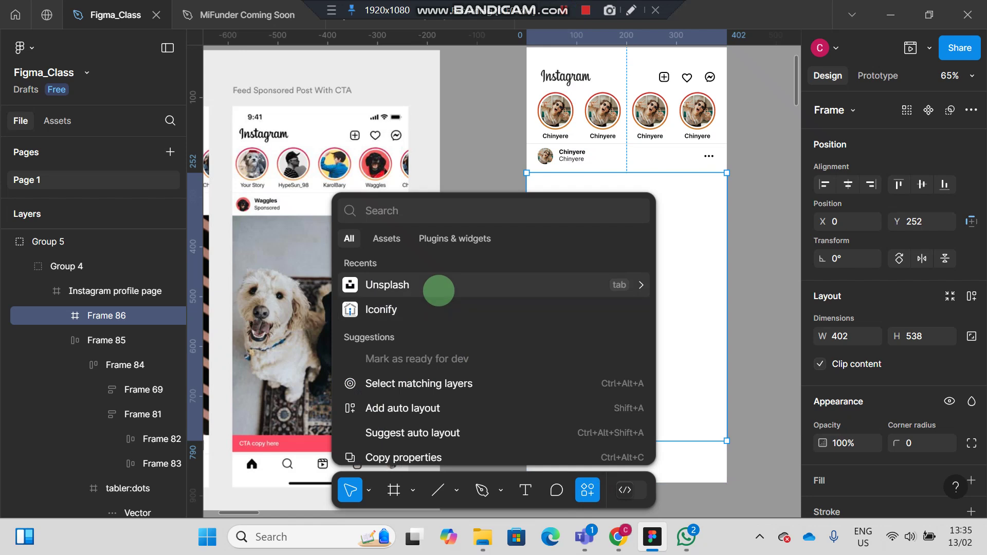
{"action": "left_click", "coordinate": [438, 289]}
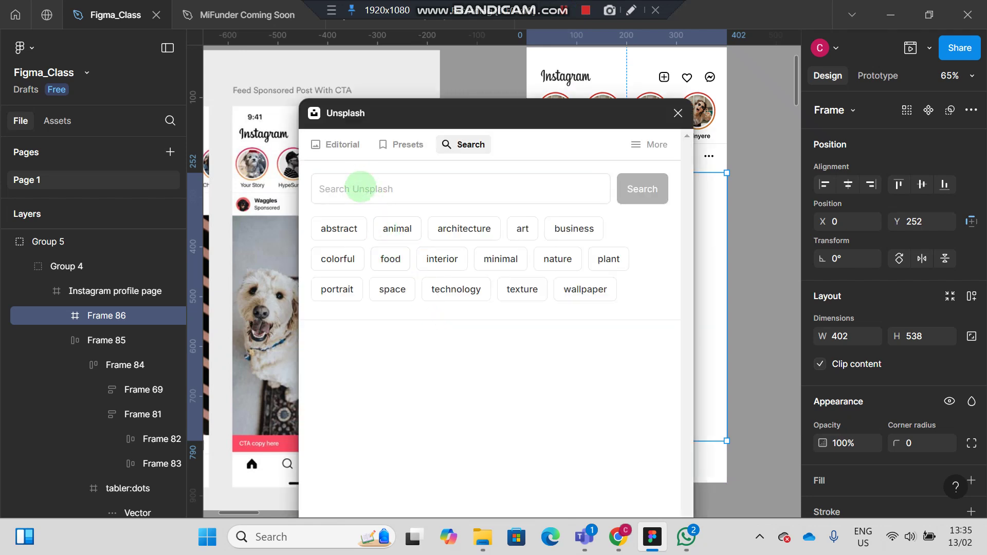
{"action": "left_click", "coordinate": [360, 187]}
{"action": "type", "text": "dogs"}
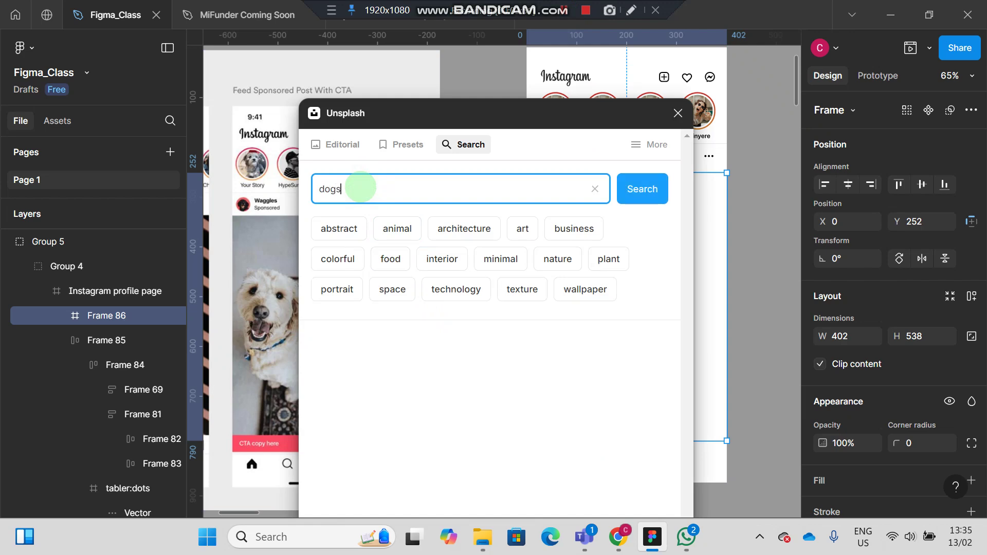
{"action": "key", "text": "Return"}
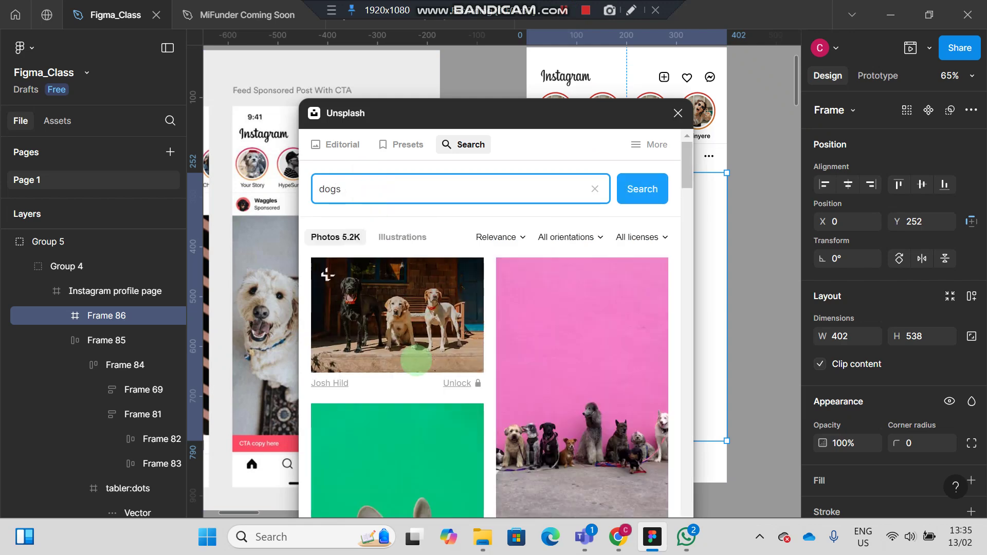
- Browse the dog photos, fill the post image frame with one of them and close the Unsplash plugin
{"action": "scroll", "coordinate": [416, 360], "scroll_direction": "down", "scroll_amount": 15}
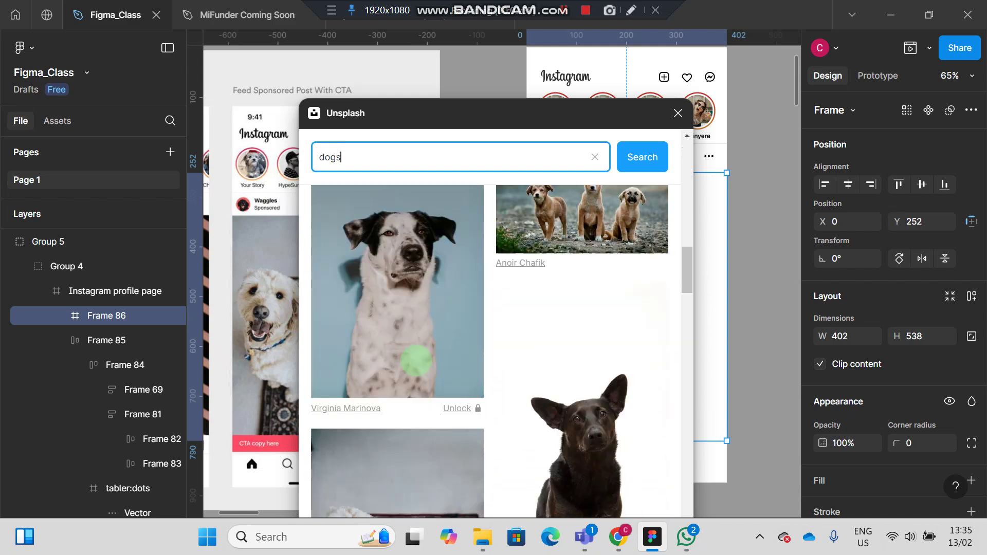
{"action": "scroll", "coordinate": [416, 360], "scroll_direction": "down", "scroll_amount": 6}
{"action": "scroll", "coordinate": [416, 360], "scroll_direction": "up", "scroll_amount": 3}
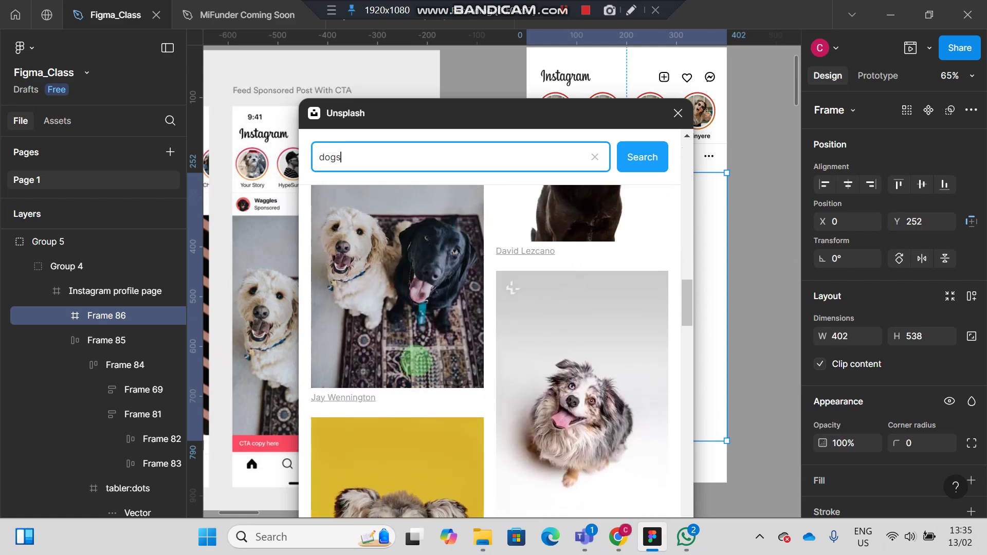
{"action": "scroll", "coordinate": [416, 360], "scroll_direction": "down", "scroll_amount": 10}
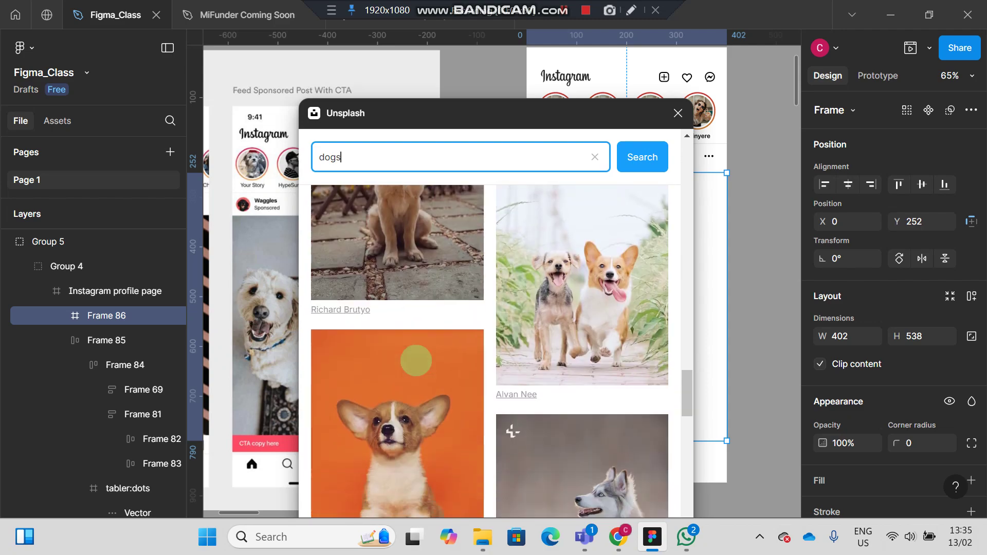
{"action": "scroll", "coordinate": [416, 360], "scroll_direction": "down", "scroll_amount": 10}
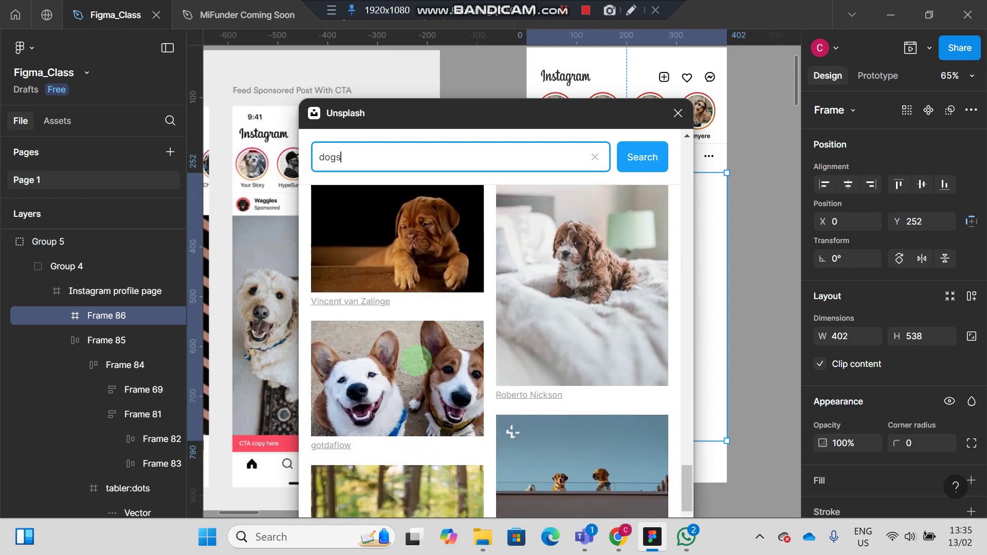
{"action": "scroll", "coordinate": [416, 360], "scroll_direction": "down", "scroll_amount": 3}
{"action": "scroll", "coordinate": [416, 360], "scroll_direction": "down", "scroll_amount": 10}
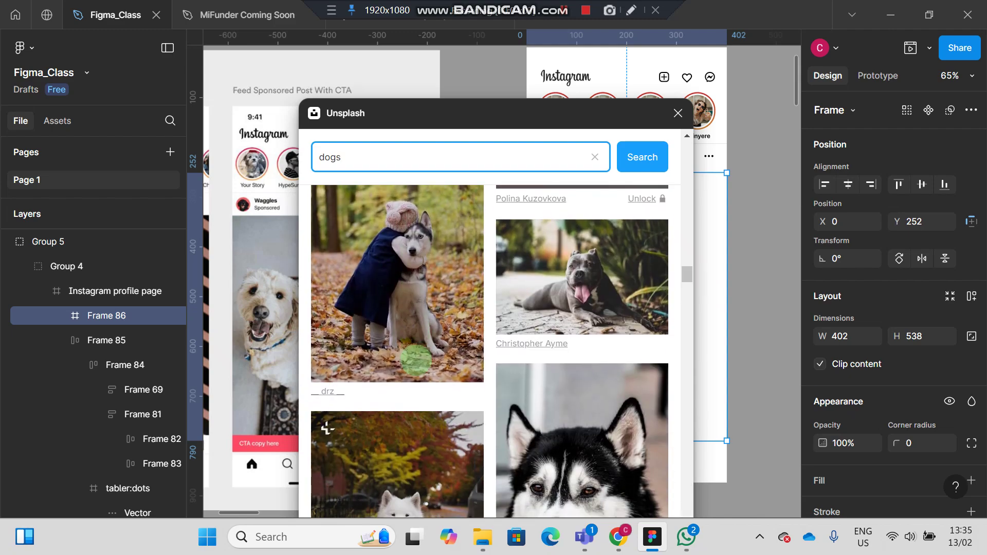
{"action": "scroll", "coordinate": [416, 360], "scroll_direction": "down", "scroll_amount": 10}
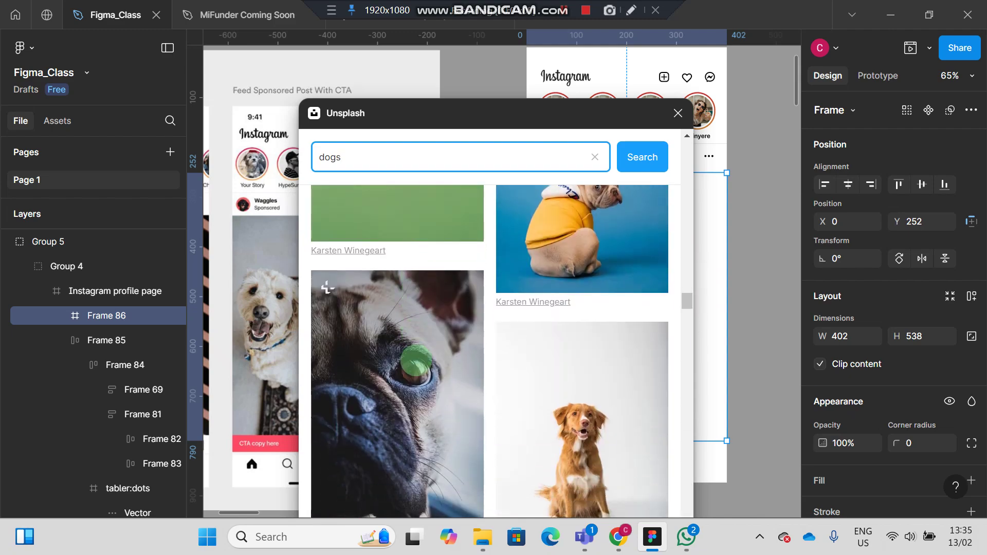
{"action": "scroll", "coordinate": [416, 360], "scroll_direction": "down", "scroll_amount": 10}
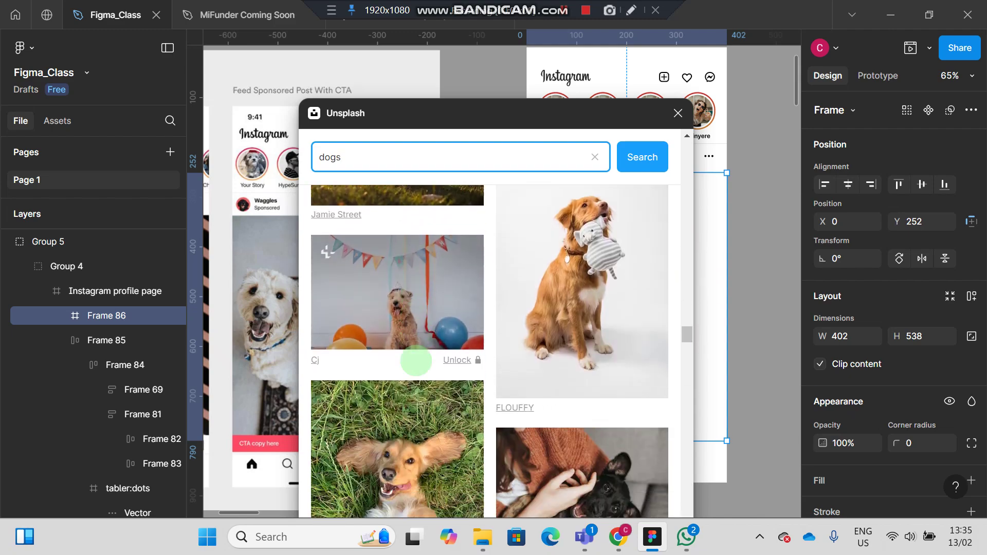
{"action": "scroll", "coordinate": [416, 359], "scroll_direction": "down", "scroll_amount": 5}
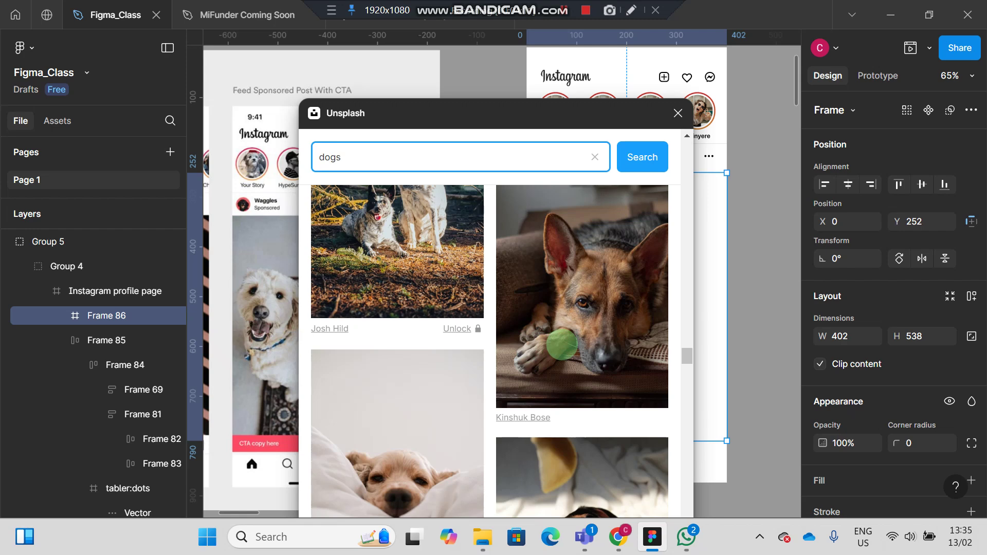
{"action": "left_click", "coordinate": [562, 345]}
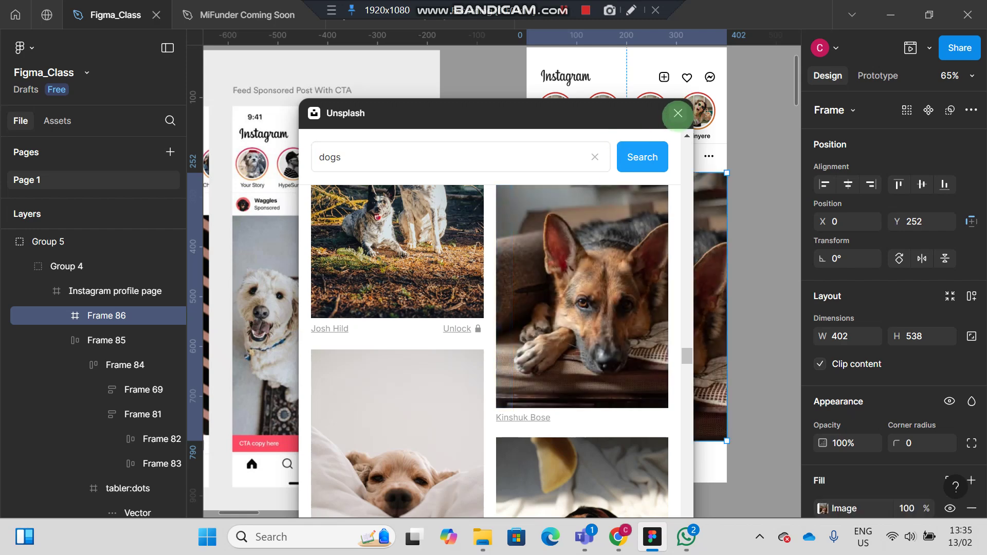
{"action": "left_click", "coordinate": [678, 112]}
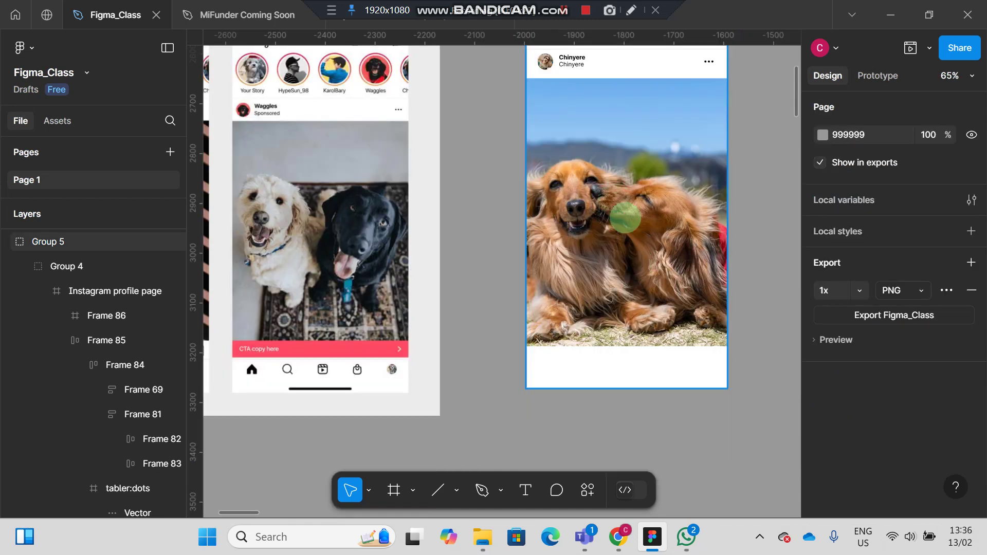
- Compare the feed screen with the "Feed Sponsored Post With CTA" reference from the header down to the navigation bar
{"action": "scroll", "coordinate": [628, 226], "scroll_direction": "up", "scroll_amount": 1}
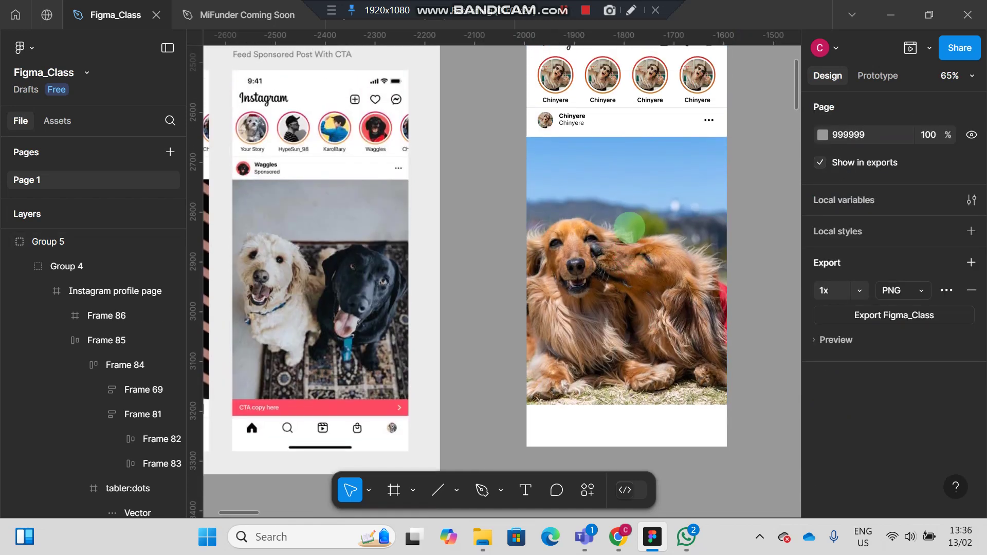
{"action": "scroll", "coordinate": [629, 226], "scroll_direction": "up", "scroll_amount": 2}
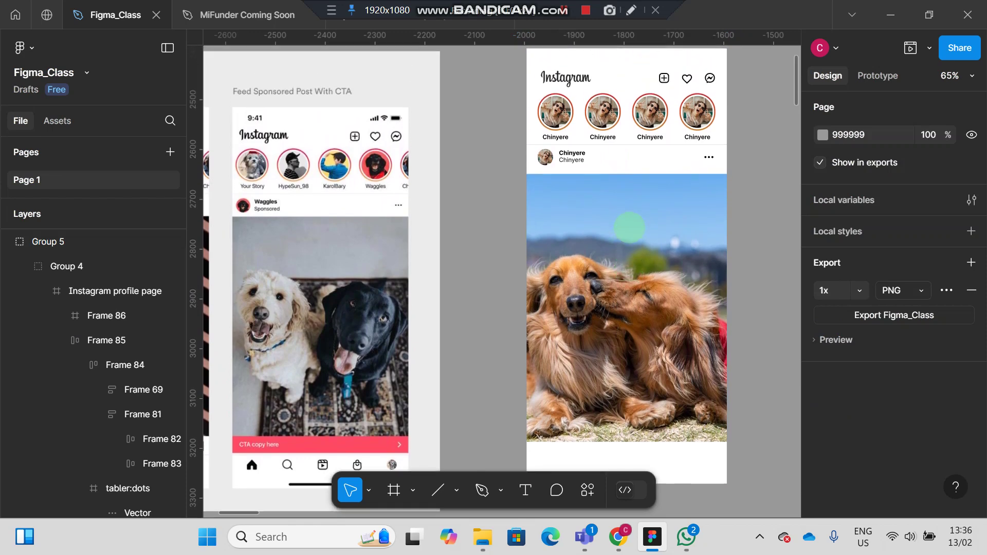
{"action": "scroll", "coordinate": [630, 227], "scroll_direction": "down", "scroll_amount": 2}
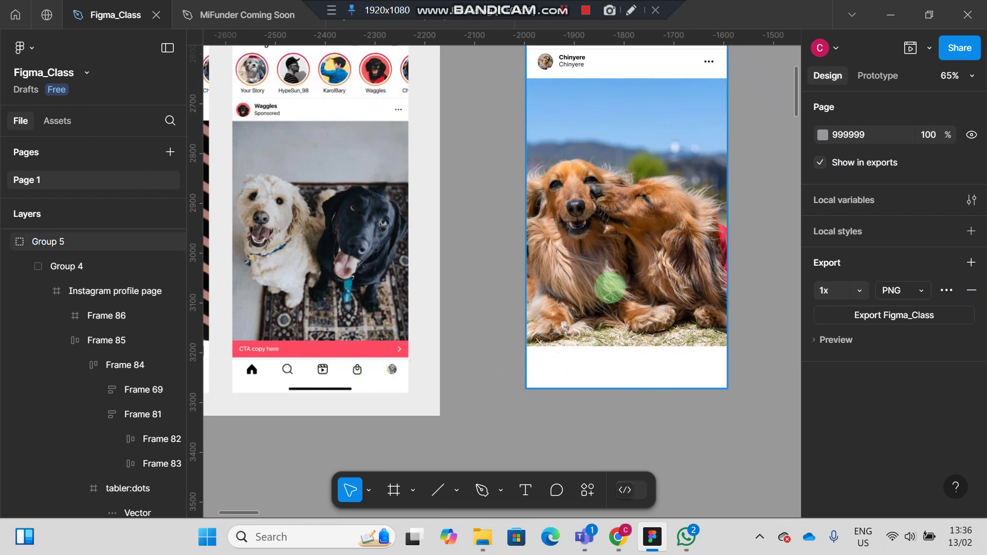
{"action": "scroll", "coordinate": [621, 258], "scroll_direction": "up", "scroll_amount": 4}
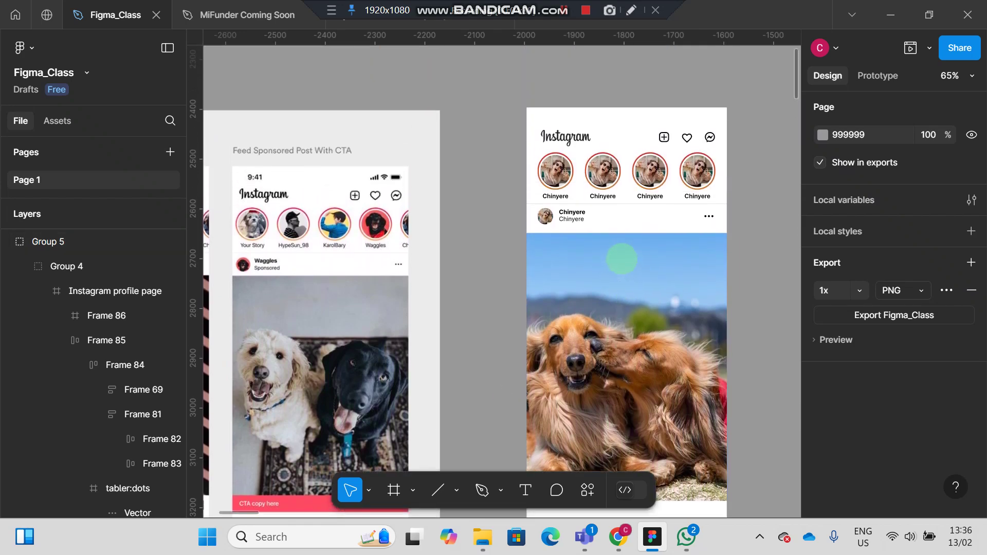
{"action": "scroll", "coordinate": [621, 258], "scroll_direction": "down", "scroll_amount": 1}
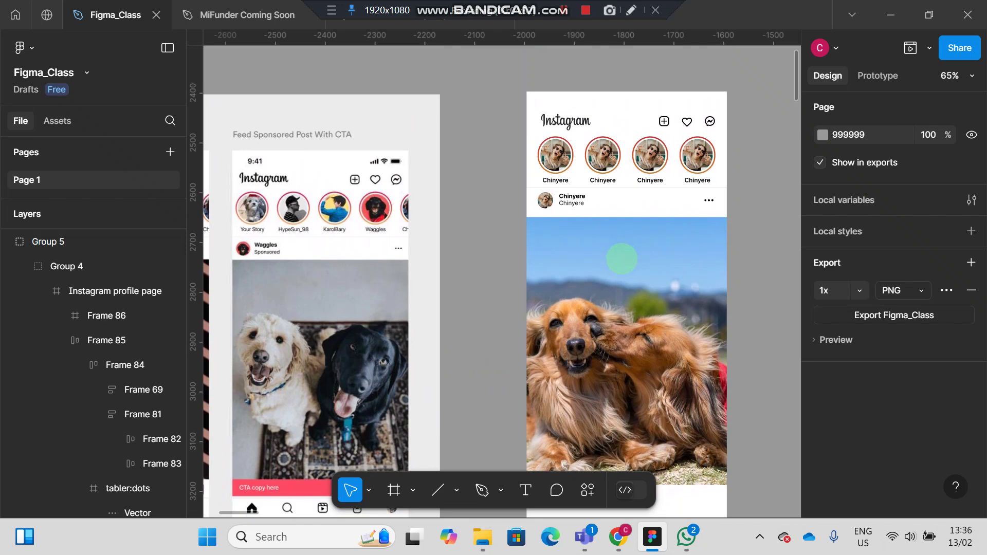
{"action": "scroll", "coordinate": [621, 258], "scroll_direction": "down", "scroll_amount": 1}
{"action": "scroll", "coordinate": [621, 258], "scroll_direction": "down", "scroll_amount": 1}
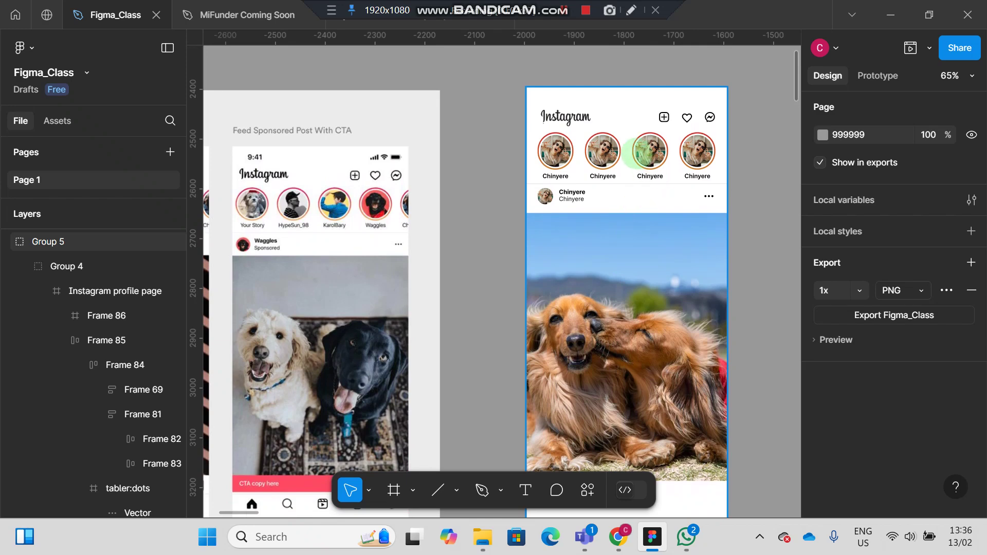
- Duplicate the Instagram logo and icons header row and place the copy beneath the post image at about X 6.5, Y 797
{"action": "left_click", "coordinate": [625, 119]}
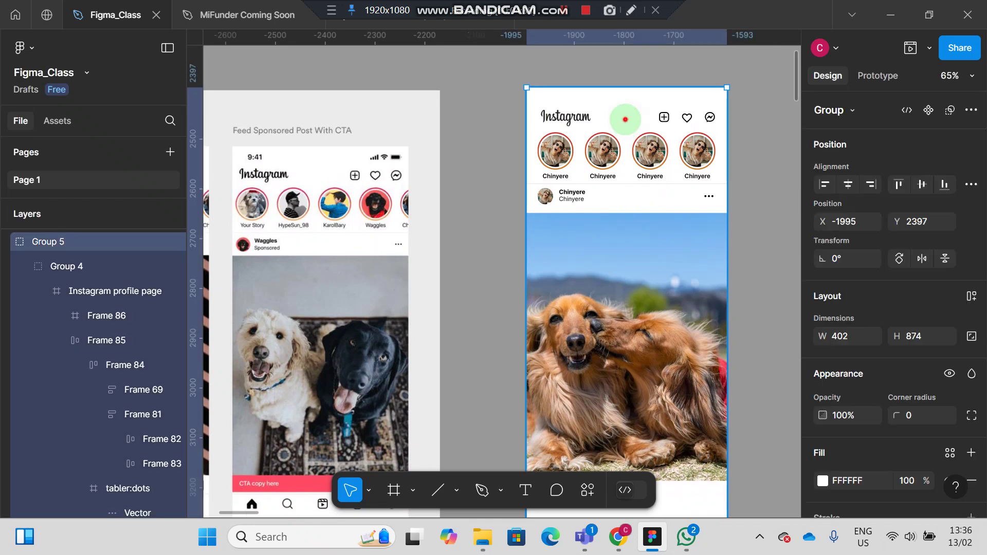
{"action": "double_click", "coordinate": [626, 119]}
{"action": "double_click", "coordinate": [625, 119]}
{"action": "double_click", "coordinate": [626, 119]}
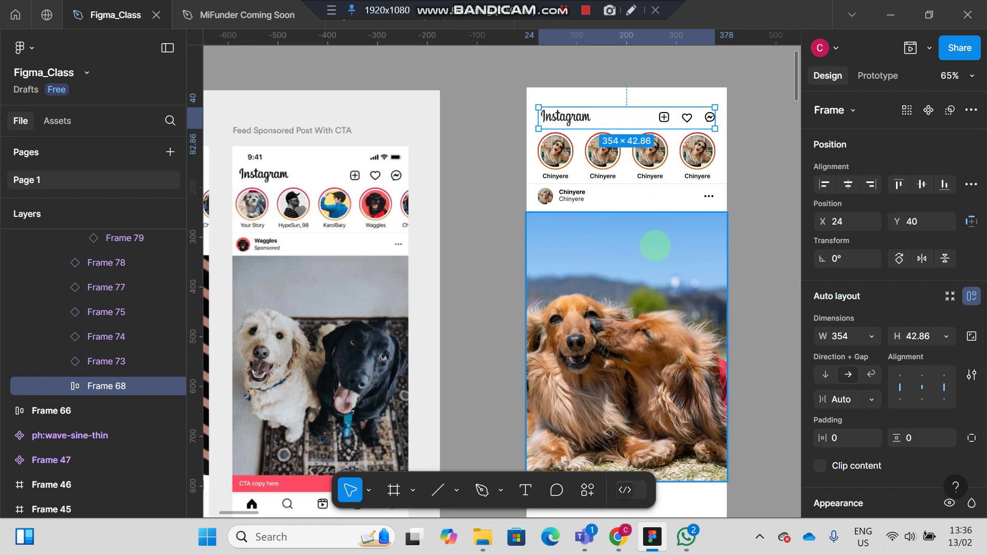
{"action": "scroll", "coordinate": [652, 247], "scroll_direction": "down", "scroll_amount": 5}
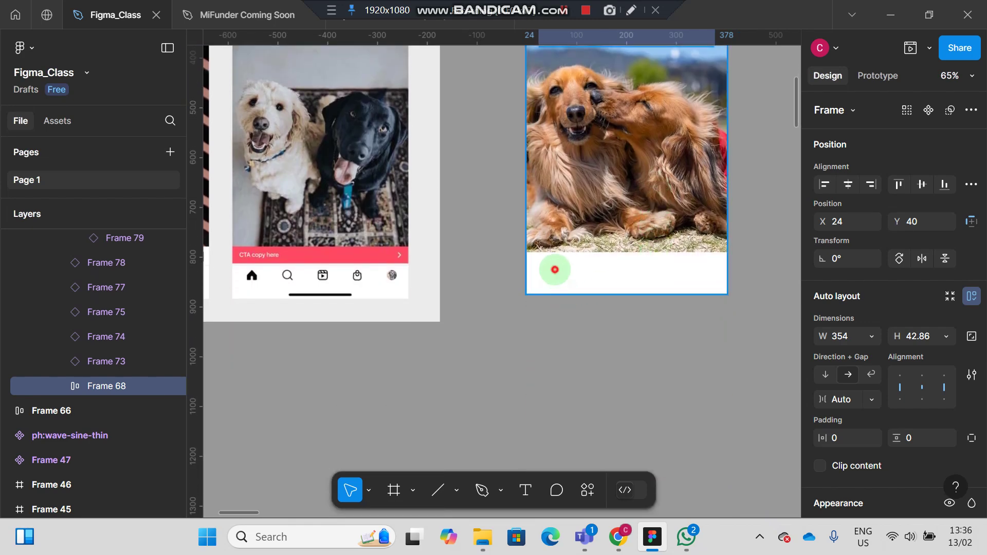
{"action": "left_click", "coordinate": [555, 270]}
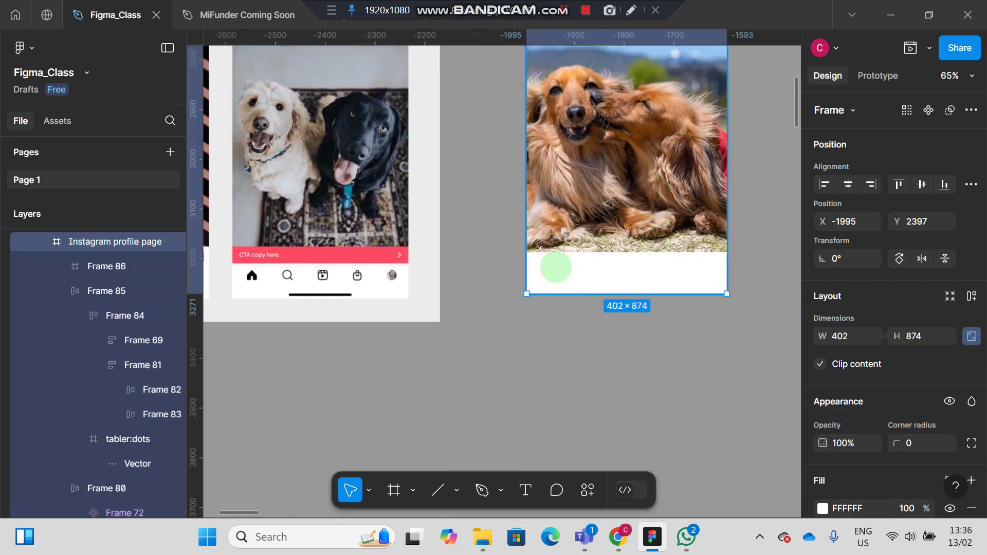
{"action": "key", "text": "ctrl+z"}
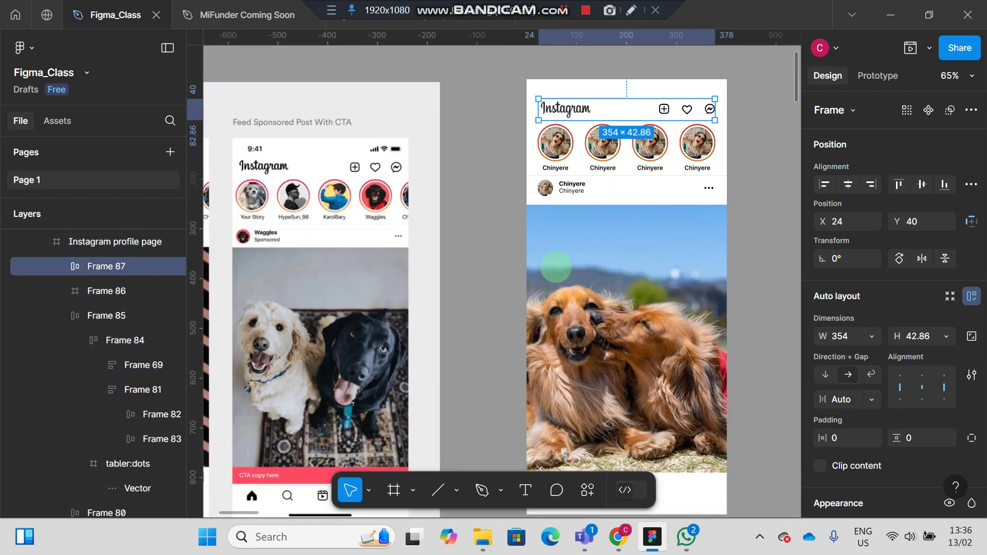
{"action": "scroll", "coordinate": [555, 265], "scroll_direction": "down", "scroll_amount": 3}
{"action": "left_click", "coordinate": [561, 288]}
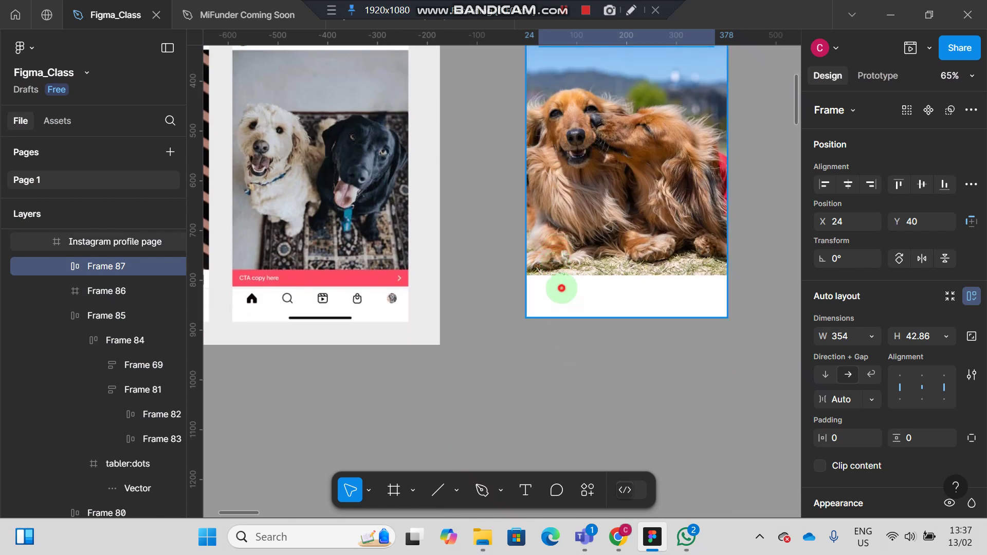
{"action": "key", "text": "ctrl+v"}
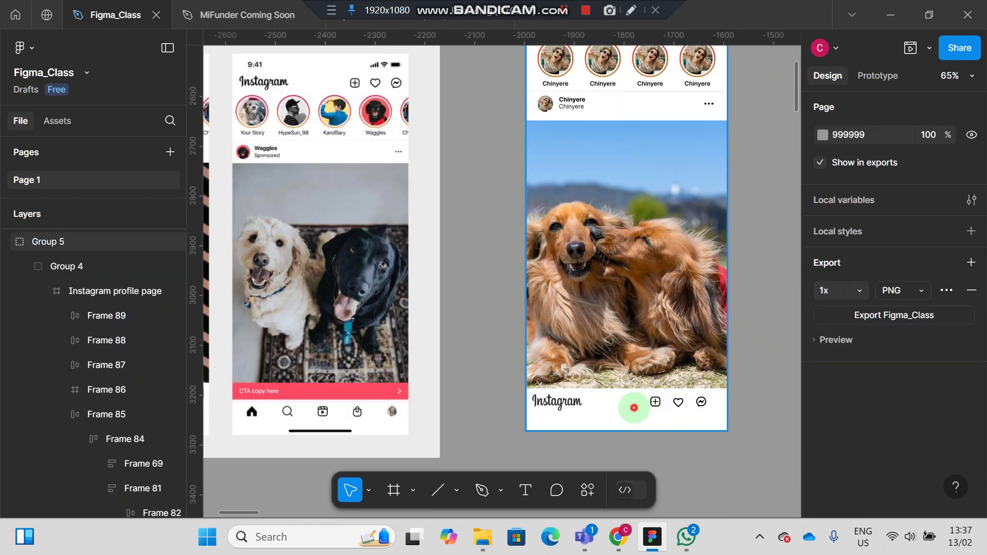
- Stretch the copied header row beneath the post image to the full screen width, about 402 × 43 starting at X 0
{"action": "left_click", "coordinate": [634, 408]}
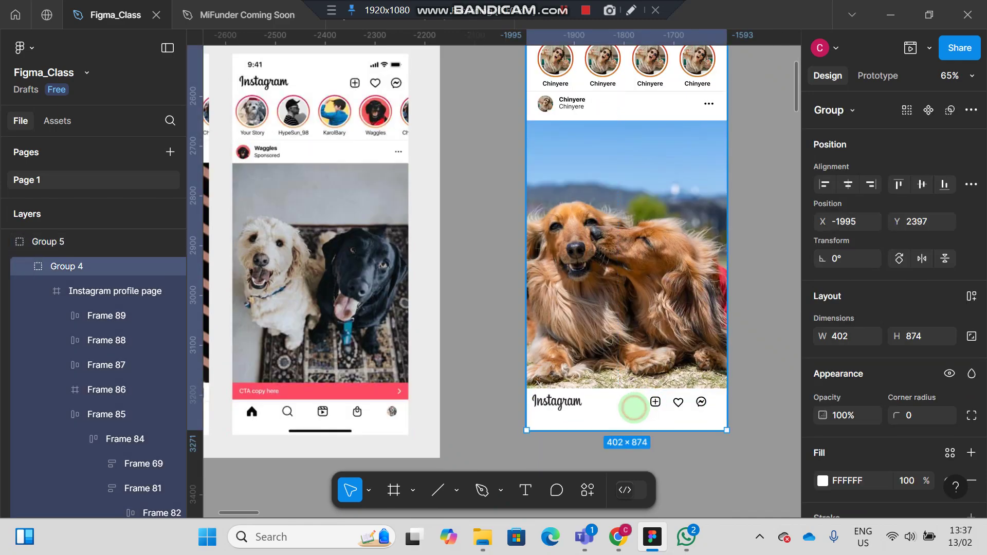
{"action": "double_click", "coordinate": [636, 402]}
{"action": "double_click", "coordinate": [636, 402]}
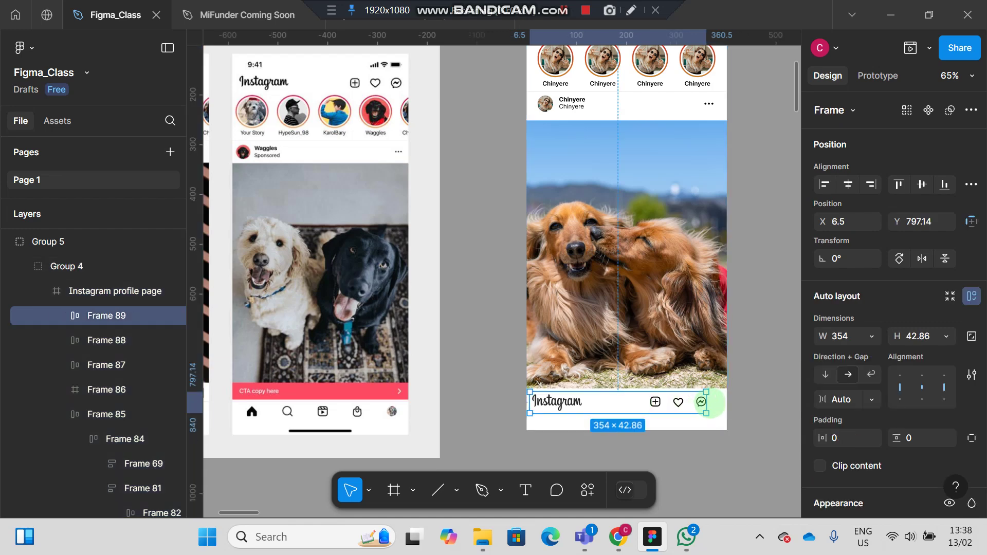
{"action": "left_click_drag", "start_coordinate": [704, 404], "coordinate": [722, 400]}
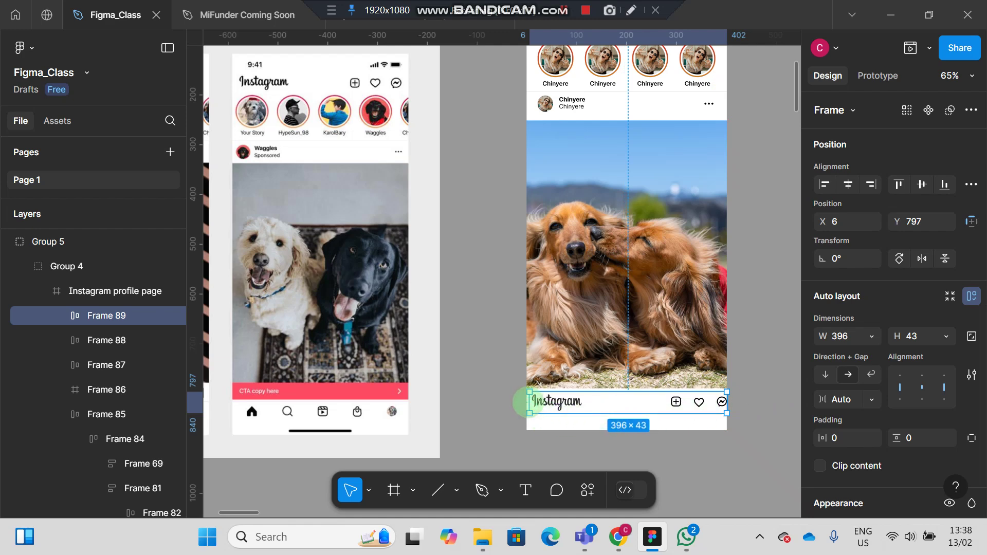
{"action": "left_click_drag", "start_coordinate": [525, 402], "coordinate": [527, 401]}
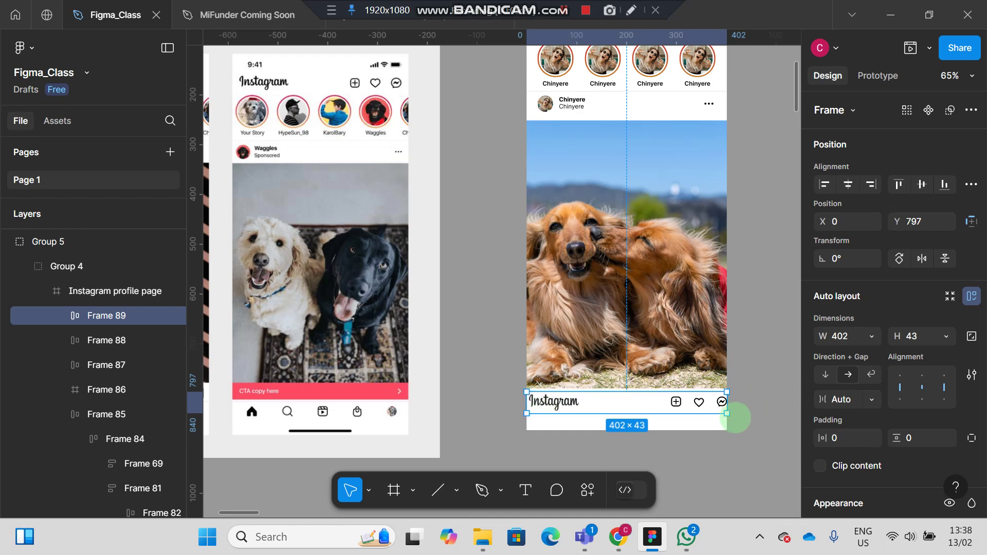
{"action": "left_click", "coordinate": [786, 418]}
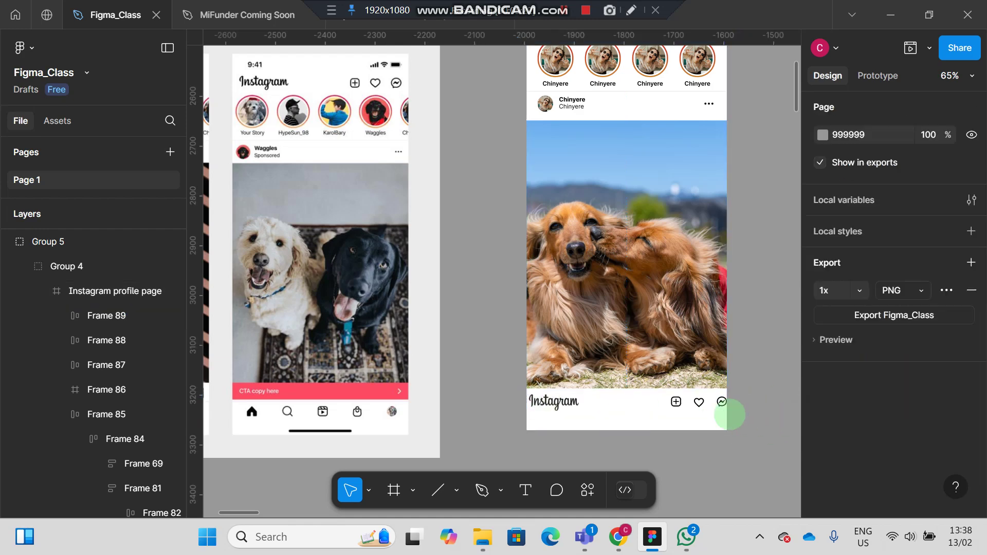
- Set the copied header row's horizontal padding to 24 and check its alignment against the layout grid
{"action": "left_click", "coordinate": [722, 401]}
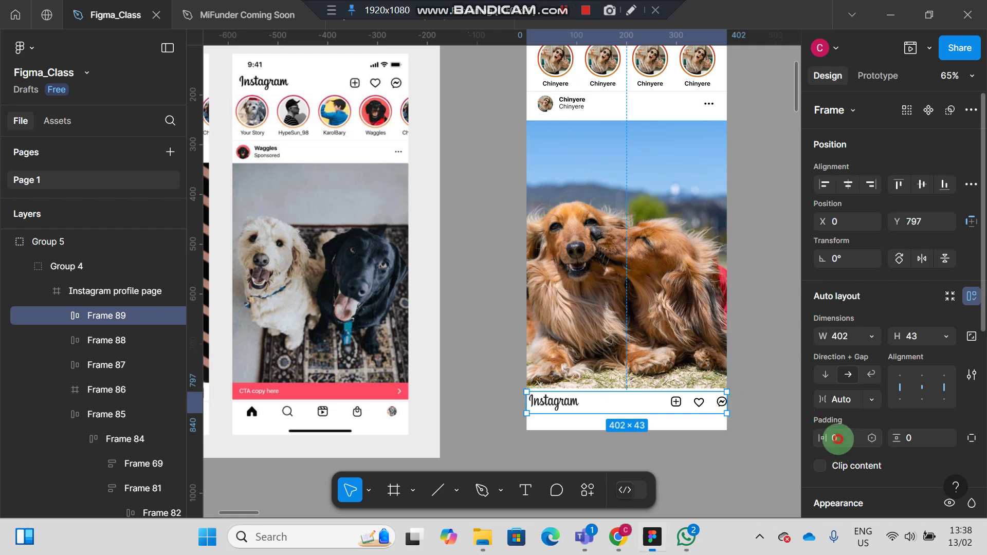
{"action": "left_click", "coordinate": [837, 439]}
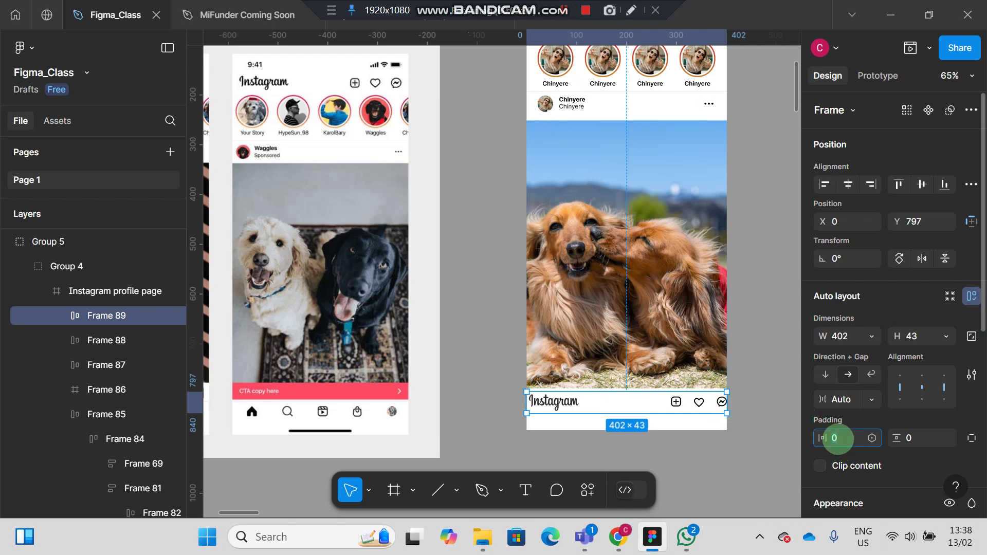
{"action": "type", "text": "24"}
{"action": "key", "text": "Return"}
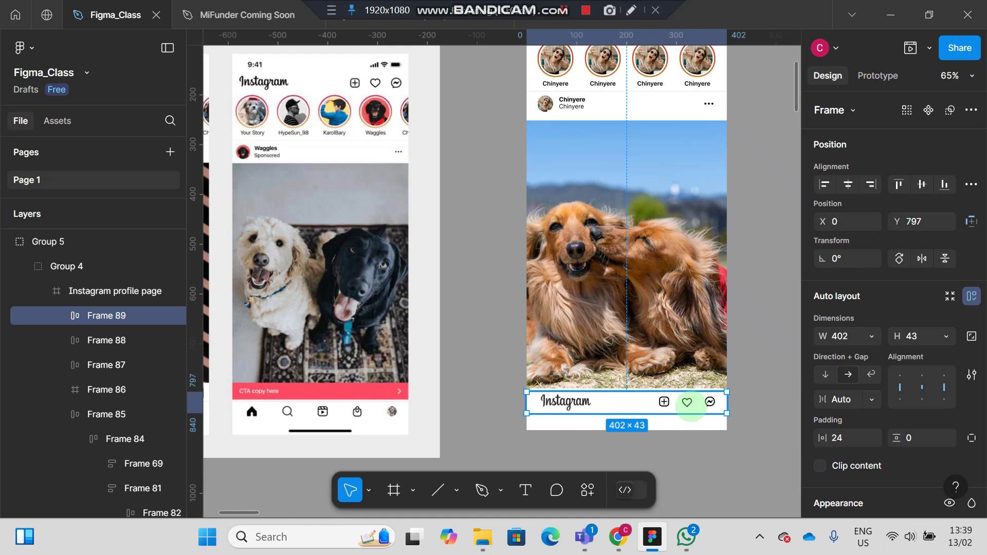
{"action": "key", "text": "shift+g"}
{"action": "key", "text": "shift+g"}
{"action": "key", "text": "shift+g"}
{"action": "key", "text": "shift+g"}
{"action": "key", "text": "shift+g"}
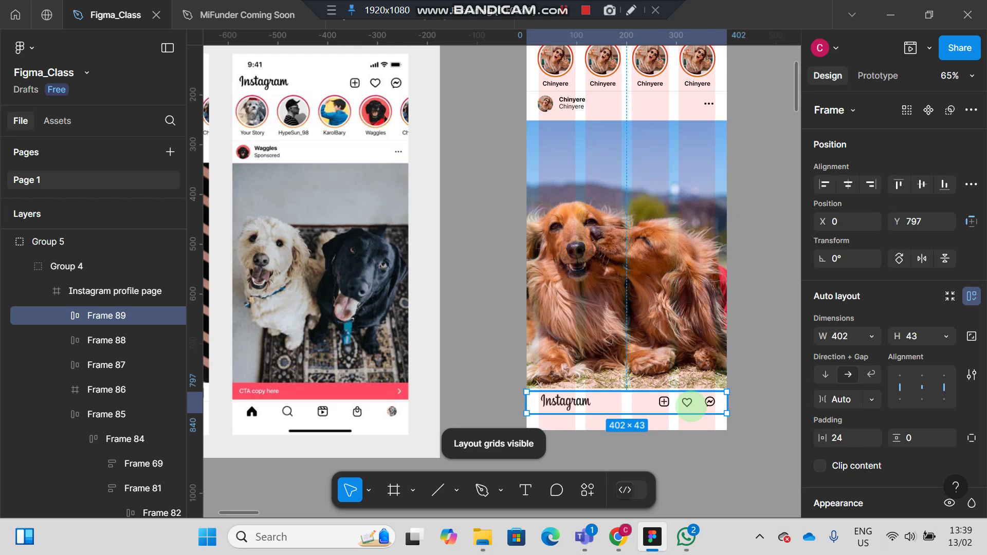
{"action": "key", "text": "shift+g"}
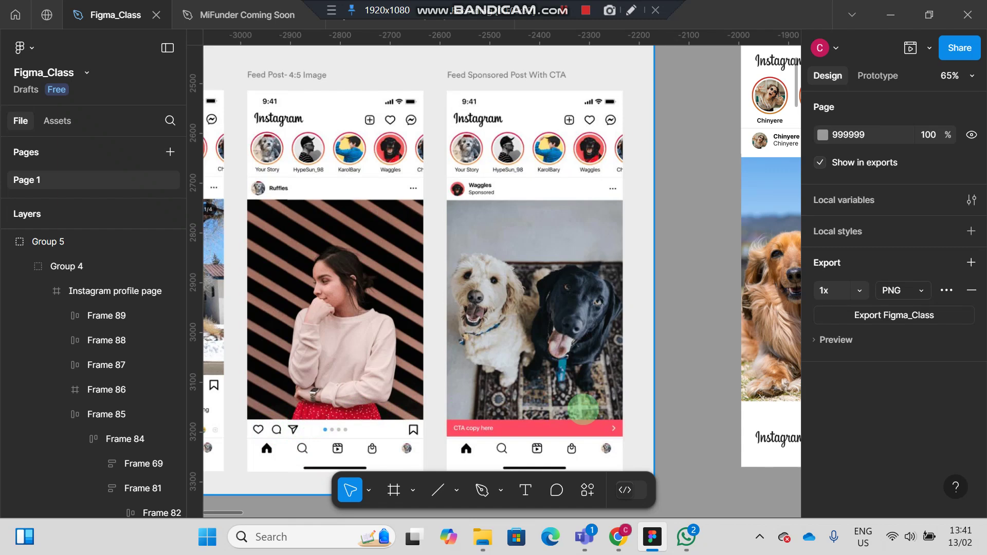
- Change the fill of the small dots icon beside the feed screen to 666666
{"action": "scroll", "coordinate": [583, 409], "scroll_direction": "right", "scroll_amount": 1}
{"action": "scroll", "coordinate": [583, 409], "scroll_direction": "right", "scroll_amount": 3}
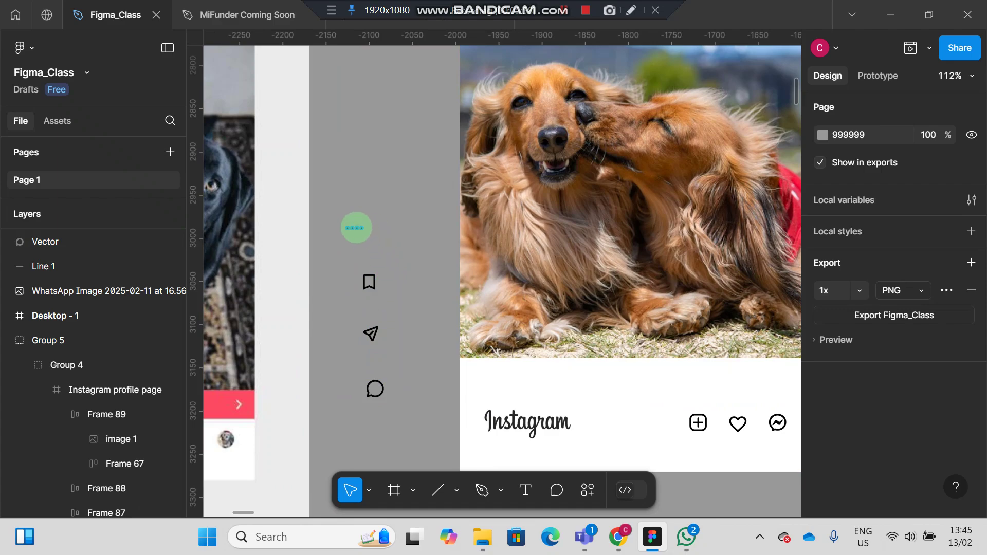
{"action": "double_click", "coordinate": [356, 227]}
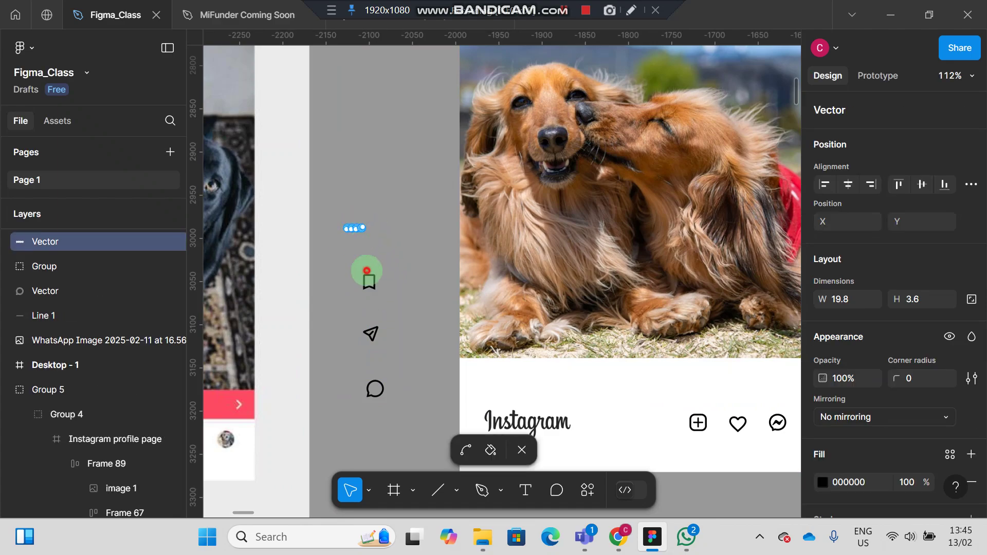
{"action": "left_click", "coordinate": [400, 244]}
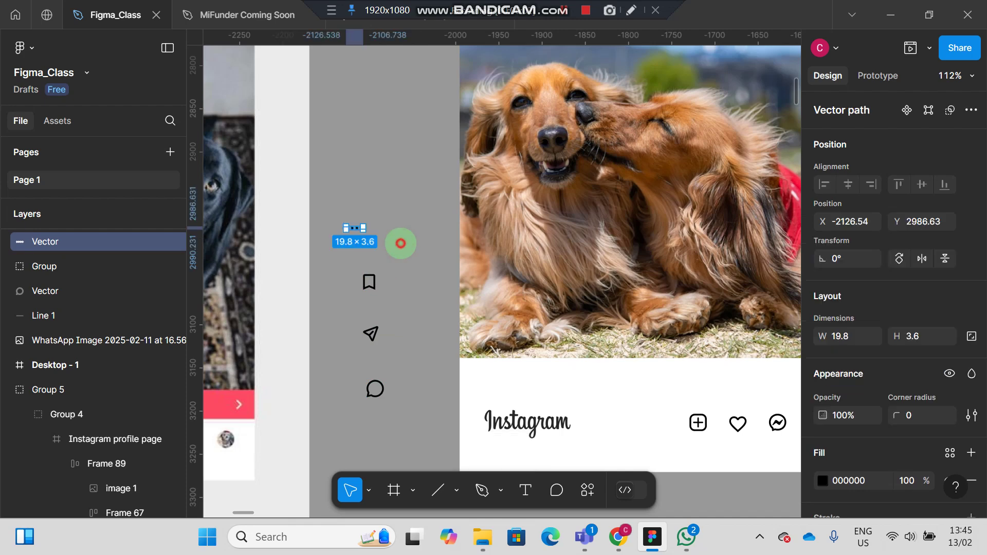
{"action": "left_click", "coordinate": [377, 236]}
{"action": "left_click", "coordinate": [360, 229]}
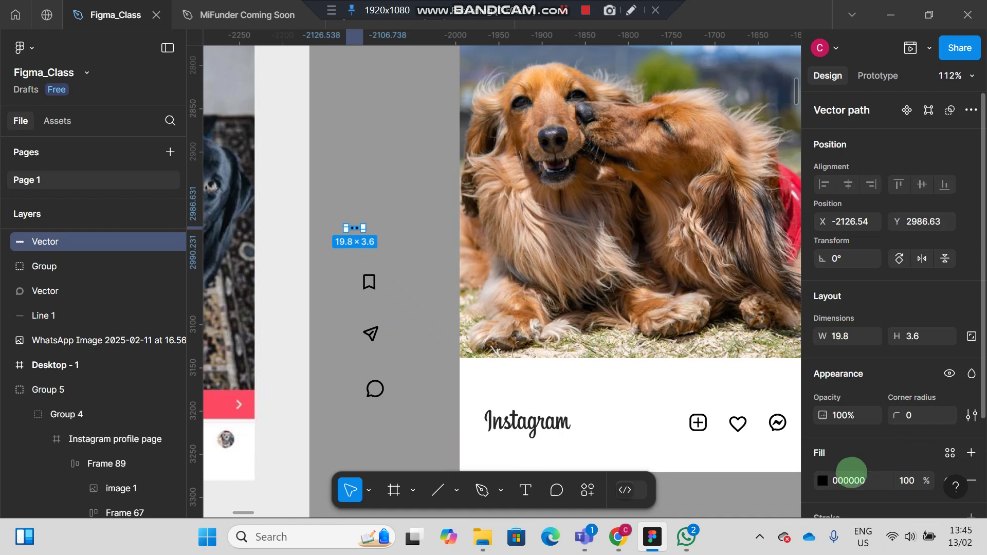
{"action": "left_click", "coordinate": [823, 481]}
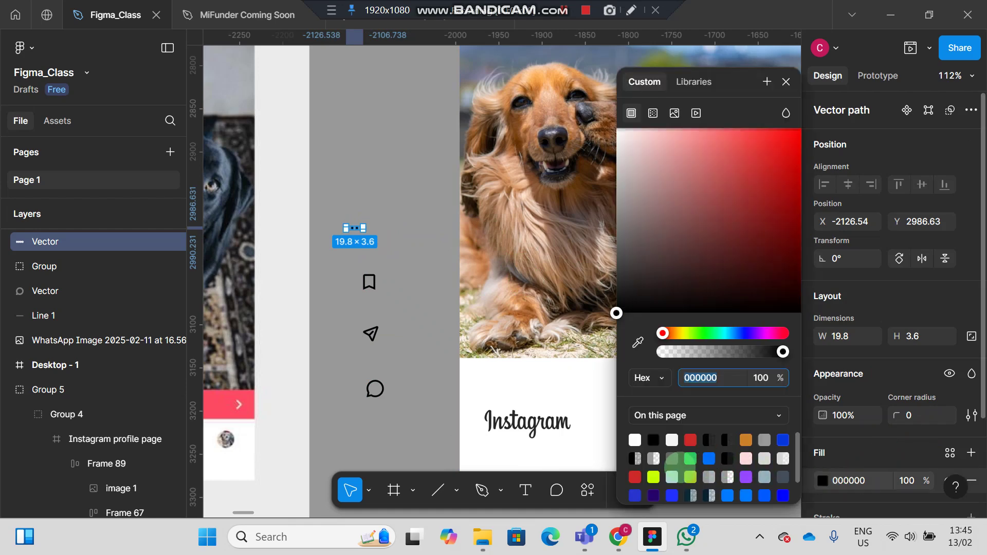
{"action": "left_click", "coordinate": [670, 457]}
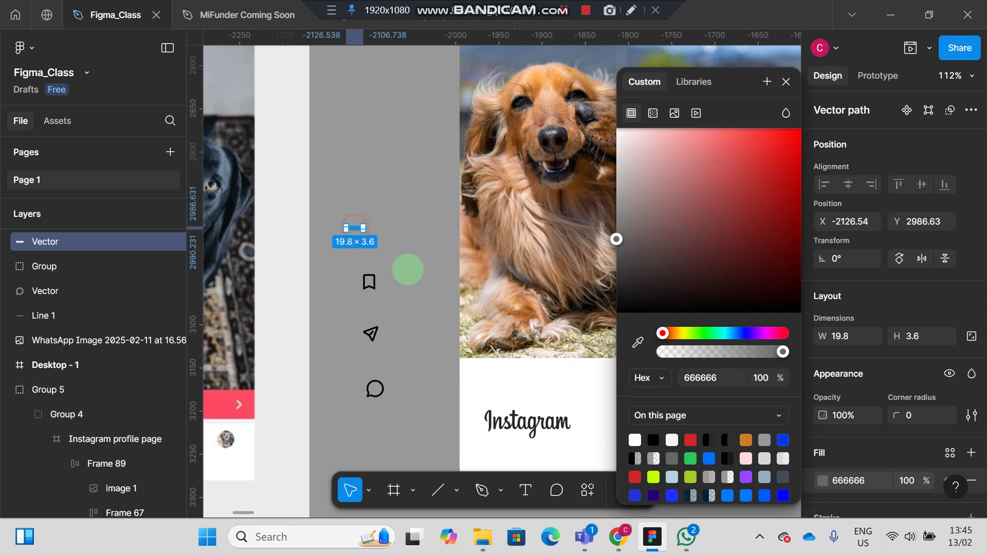
- Move the dots icon into the white area beneath the post image, about X 47, Y 768, with 90% opacity
{"action": "left_click_drag", "start_coordinate": [355, 228], "coordinate": [508, 382]}
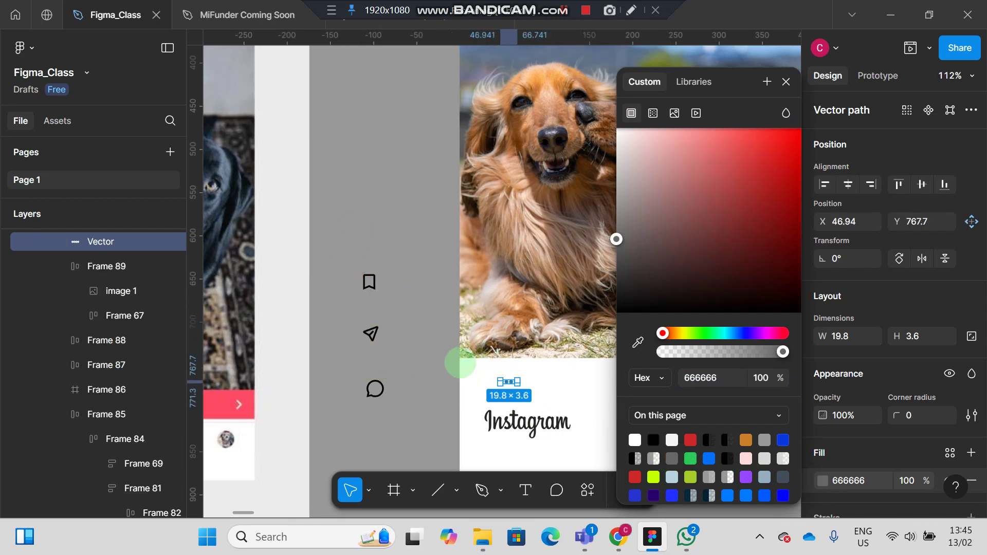
{"action": "scroll", "coordinate": [381, 348], "scroll_direction": "left", "scroll_amount": 10}
{"action": "scroll", "coordinate": [381, 348], "scroll_direction": "right", "scroll_amount": 1}
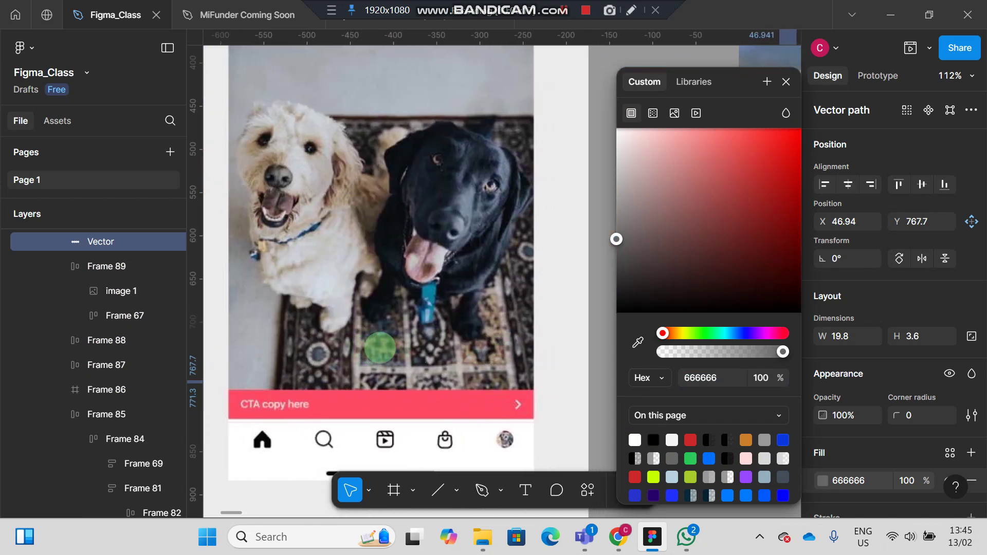
{"action": "scroll", "coordinate": [380, 348], "scroll_direction": "left", "scroll_amount": 11}
{"action": "scroll", "coordinate": [381, 348], "scroll_direction": "right", "scroll_amount": 11}
{"action": "scroll", "coordinate": [379, 348], "scroll_direction": "right", "scroll_amount": 15}
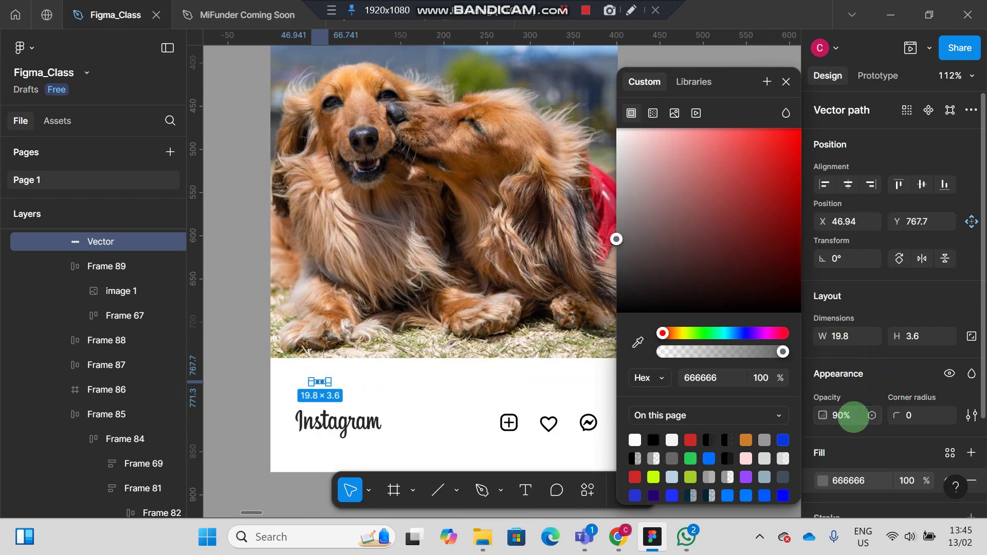
{"action": "key", "text": "Escape"}
{"action": "key", "text": "Escape"}
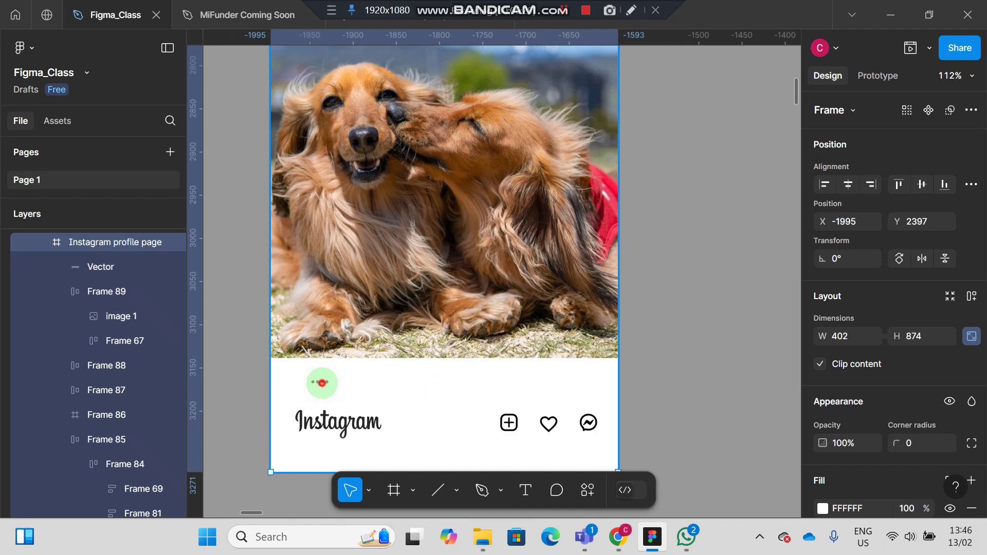
- Compare the grey dots icon beneath the post image with the reference feed posts
{"action": "left_click", "coordinate": [322, 383]}
{"action": "scroll", "coordinate": [288, 344], "scroll_direction": "left", "scroll_amount": 8}
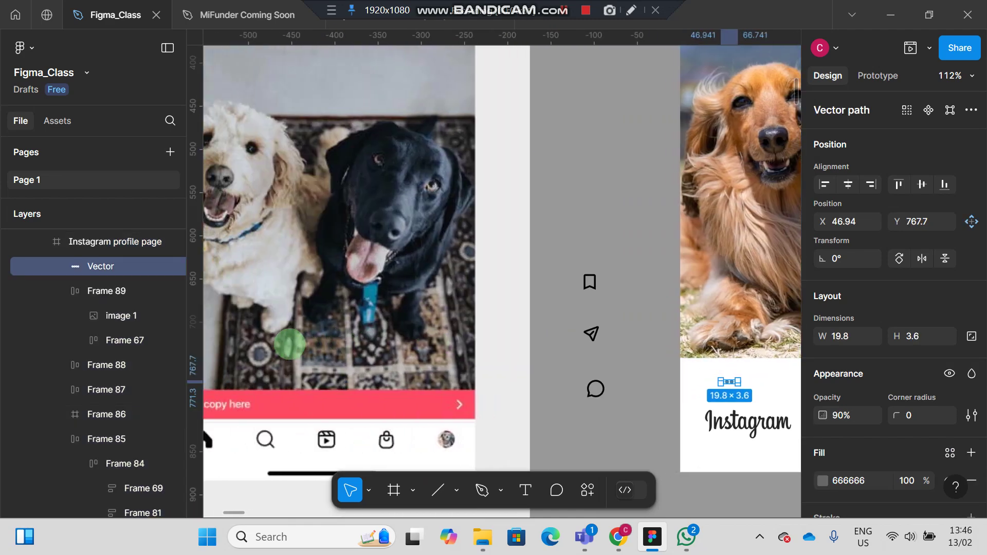
{"action": "scroll", "coordinate": [289, 344], "scroll_direction": "left", "scroll_amount": 6}
{"action": "scroll", "coordinate": [289, 344], "scroll_direction": "right", "scroll_amount": 14}
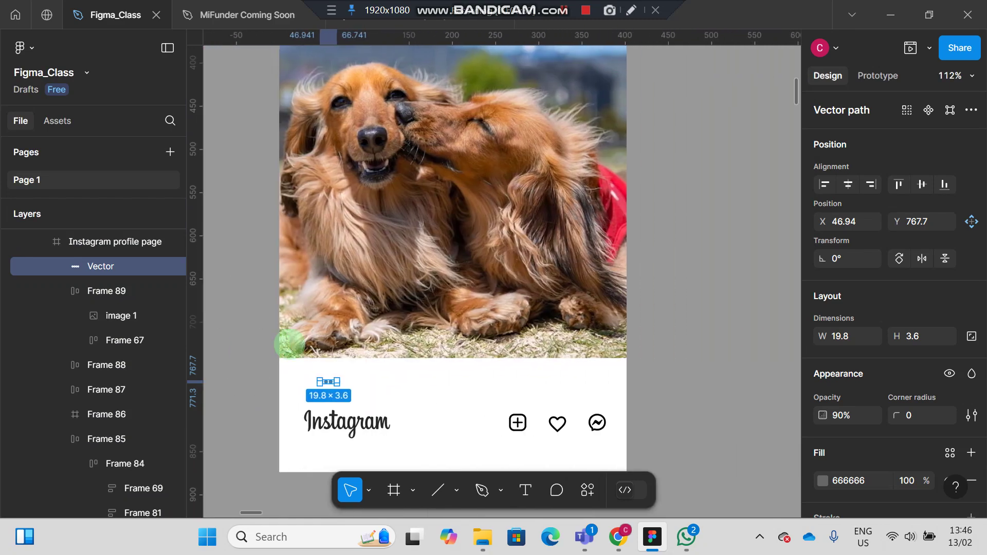
{"action": "scroll", "coordinate": [289, 344], "scroll_direction": "right", "scroll_amount": 5}
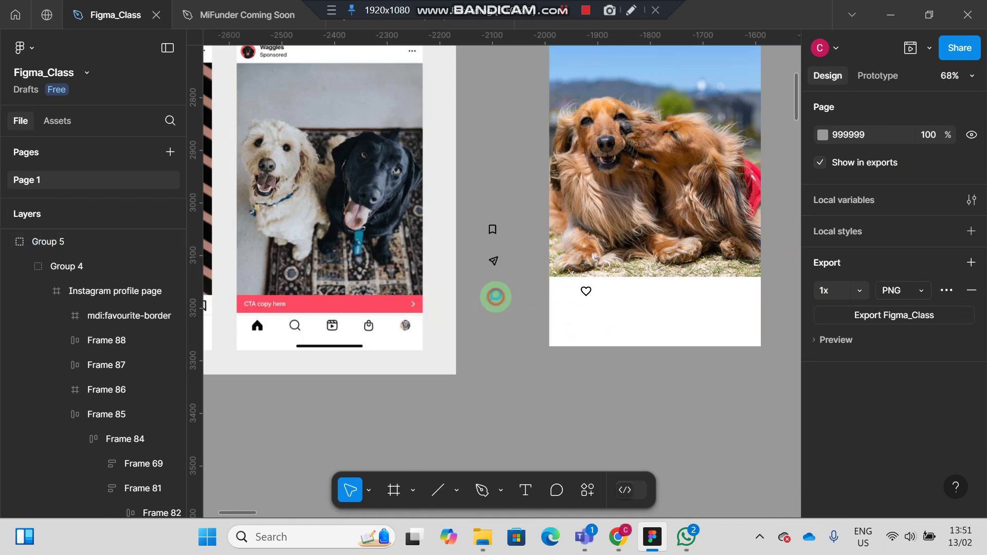
- Place the comment, send and bookmark icons beneath the post image and shift the heart icon towards the screen's left edge
{"action": "left_click_drag", "start_coordinate": [496, 297], "coordinate": [567, 310]}
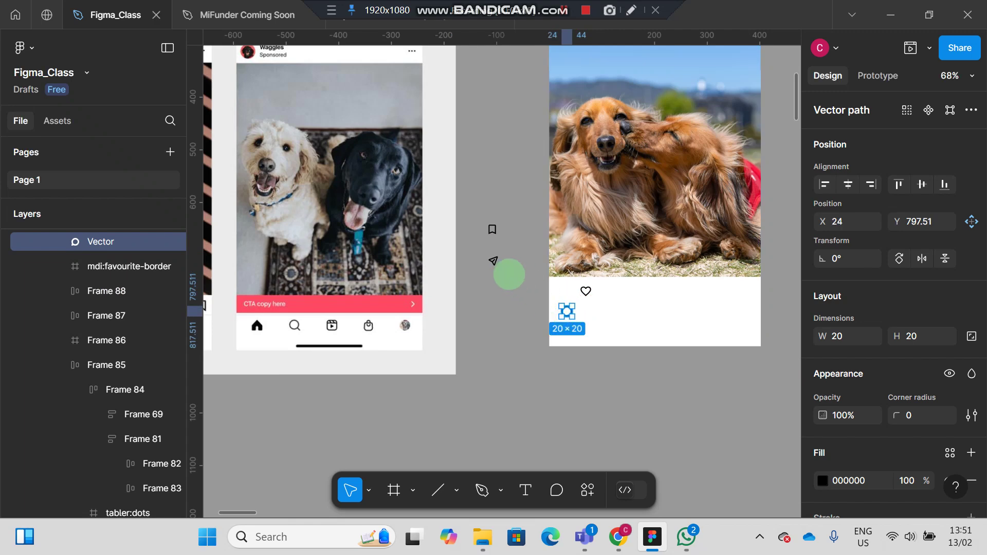
{"action": "left_click_drag", "start_coordinate": [493, 261], "coordinate": [597, 307]}
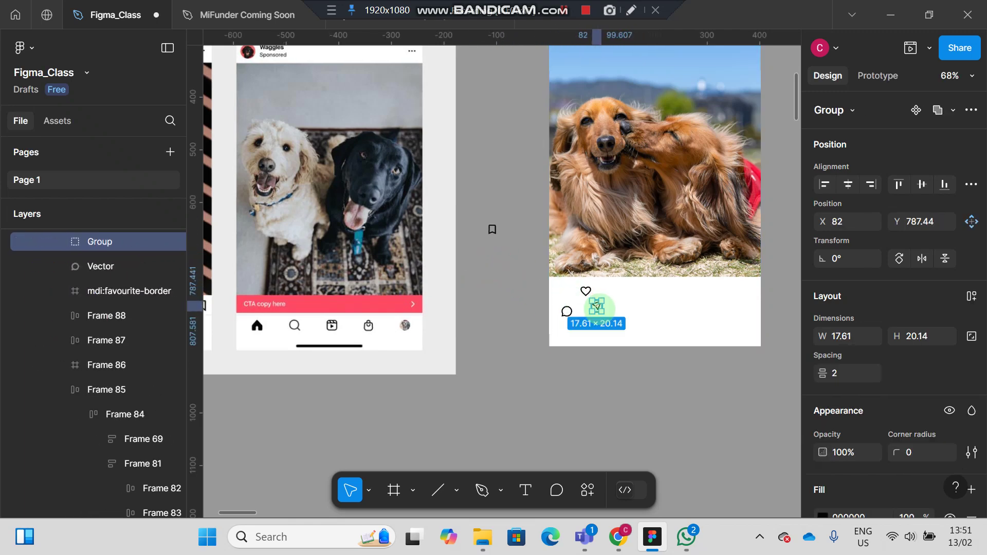
{"action": "left_click_drag", "start_coordinate": [493, 234], "coordinate": [633, 297]}
{"action": "left_click_drag", "start_coordinate": [568, 313], "coordinate": [562, 292]}
{"action": "left_click", "coordinate": [530, 294]}
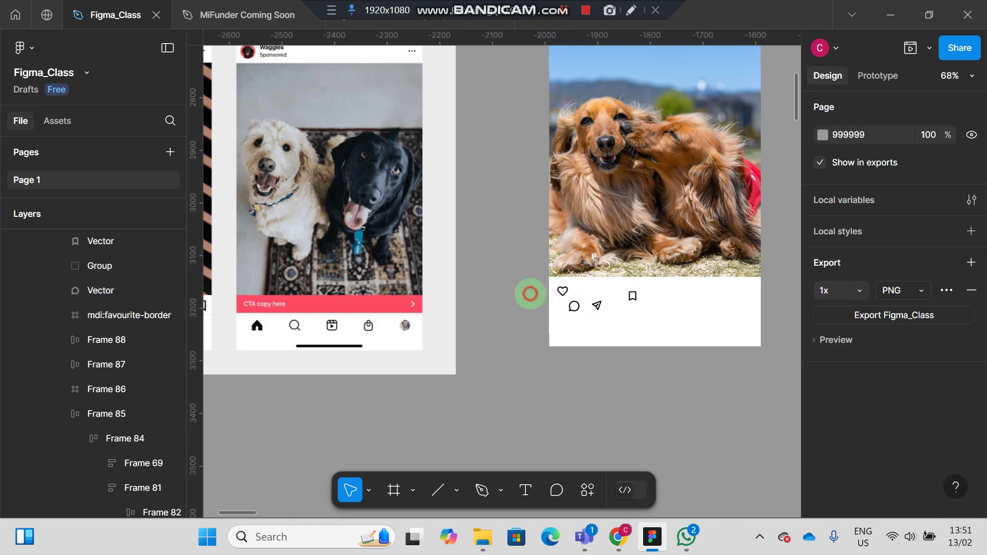
{"action": "left_click", "coordinate": [561, 10]}
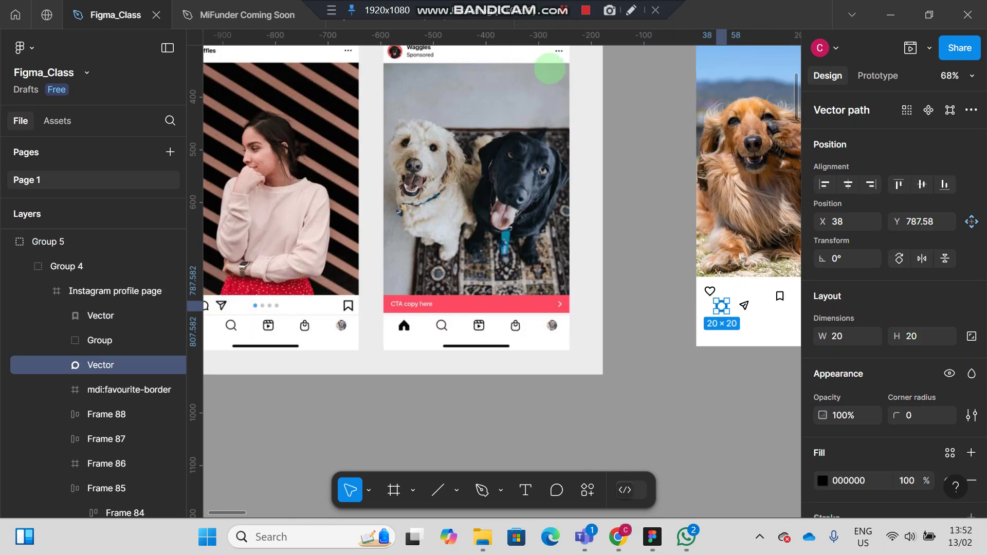
- Flip the comment icon horizontally and move it beside the heart icon, at about X 73, Y 758
{"action": "left_click", "coordinate": [714, 358]}
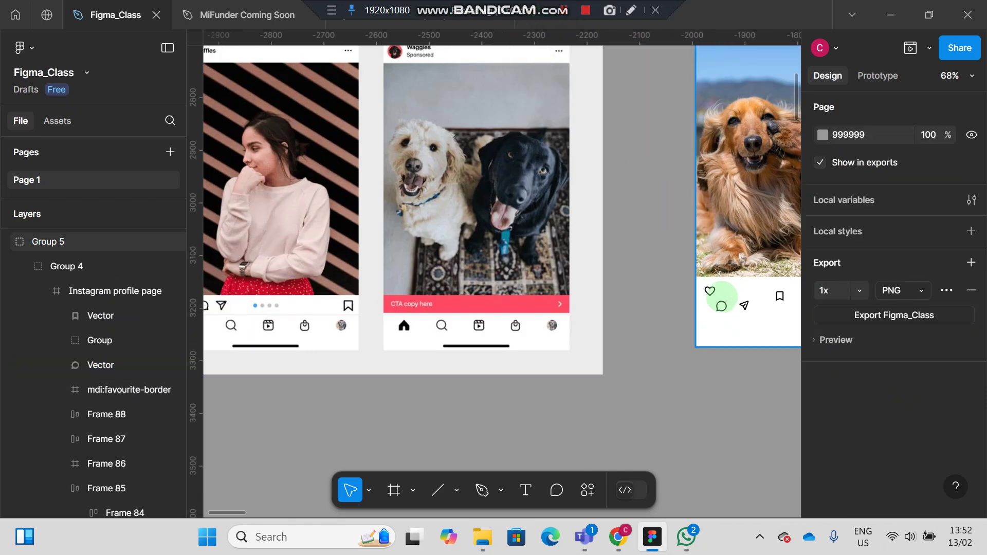
{"action": "left_click", "coordinate": [722, 306]}
{"action": "double_click", "coordinate": [722, 307]}
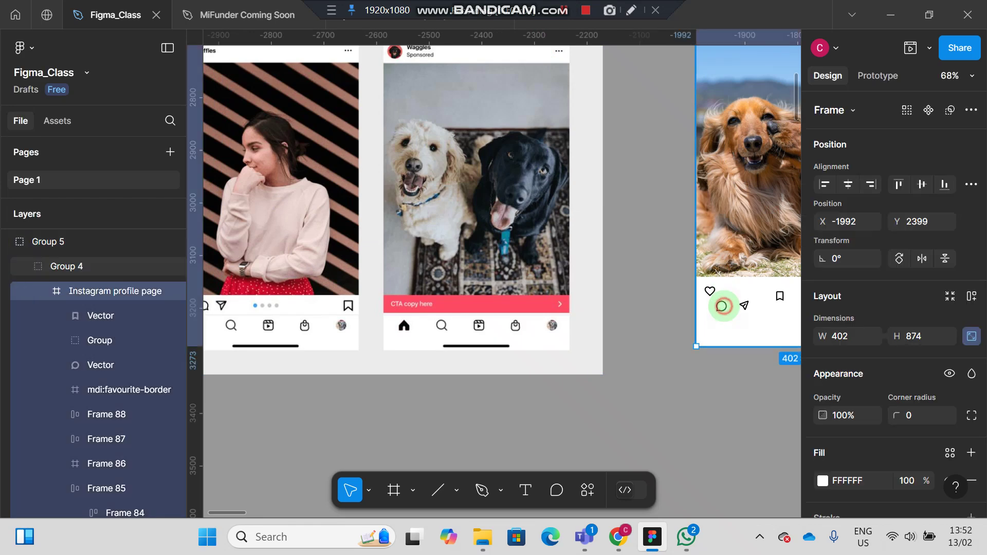
{"action": "double_click", "coordinate": [722, 307]}
{"action": "double_click", "coordinate": [722, 307]}
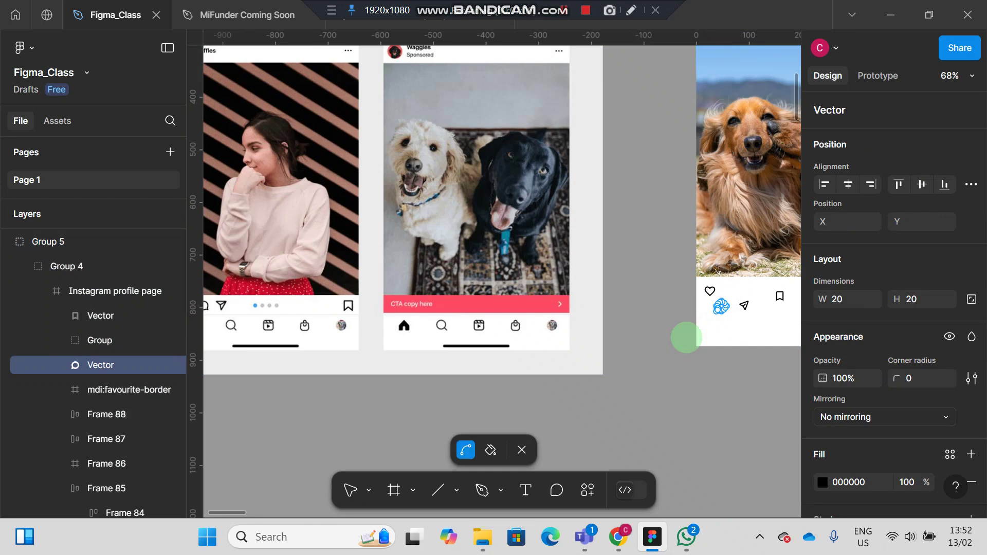
{"action": "key", "text": "Escape"}
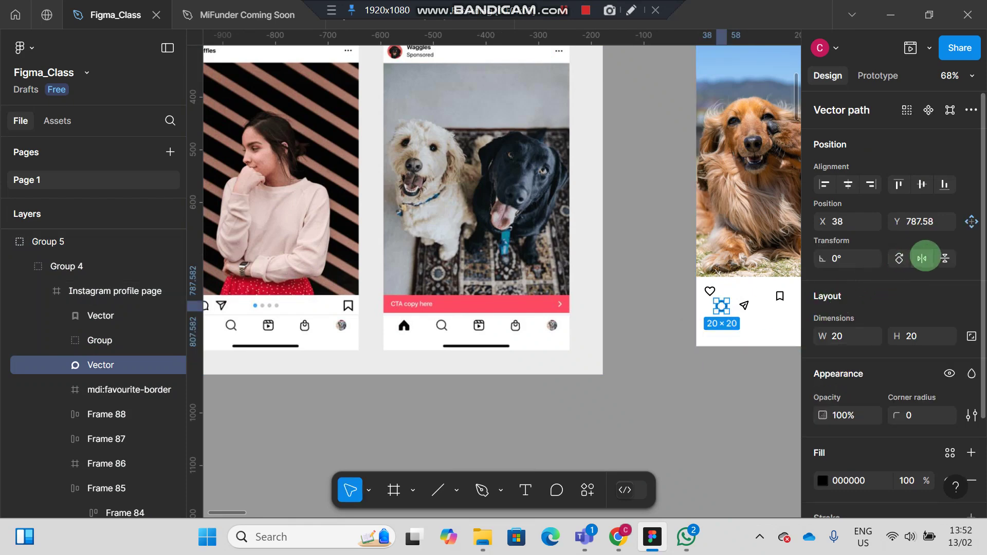
{"action": "left_click", "coordinate": [922, 258]}
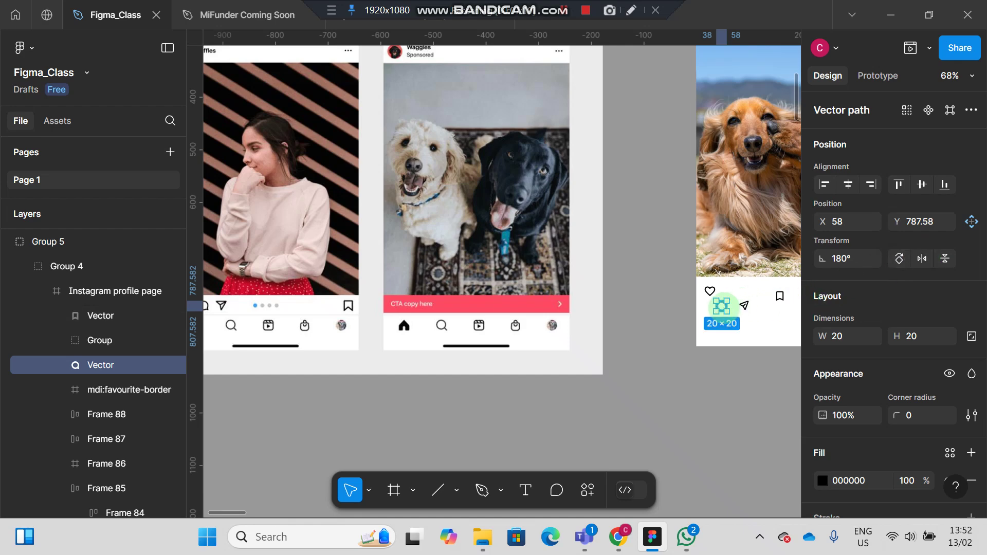
{"action": "left_click_drag", "start_coordinate": [724, 307], "coordinate": [735, 292]}
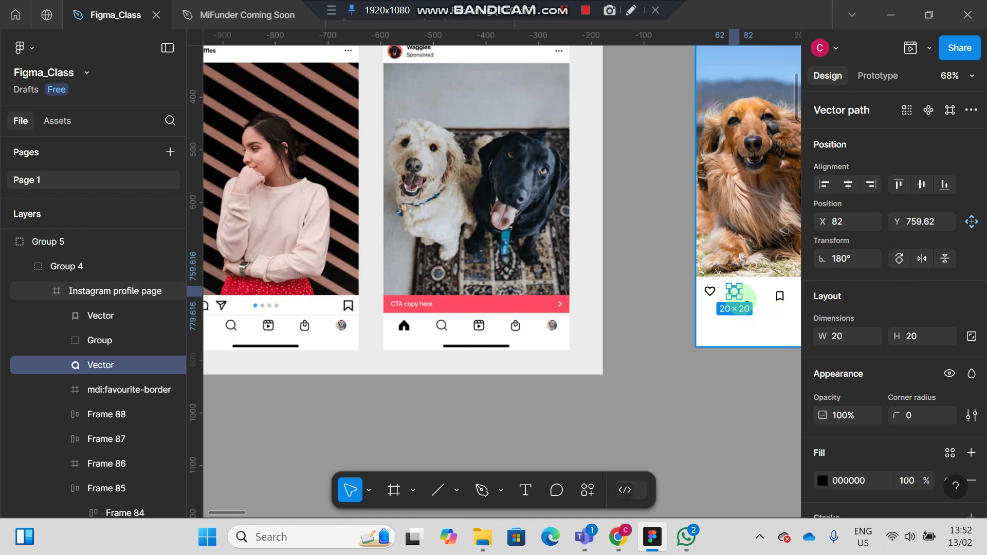
{"action": "left_click_drag", "start_coordinate": [734, 291], "coordinate": [728, 293]}
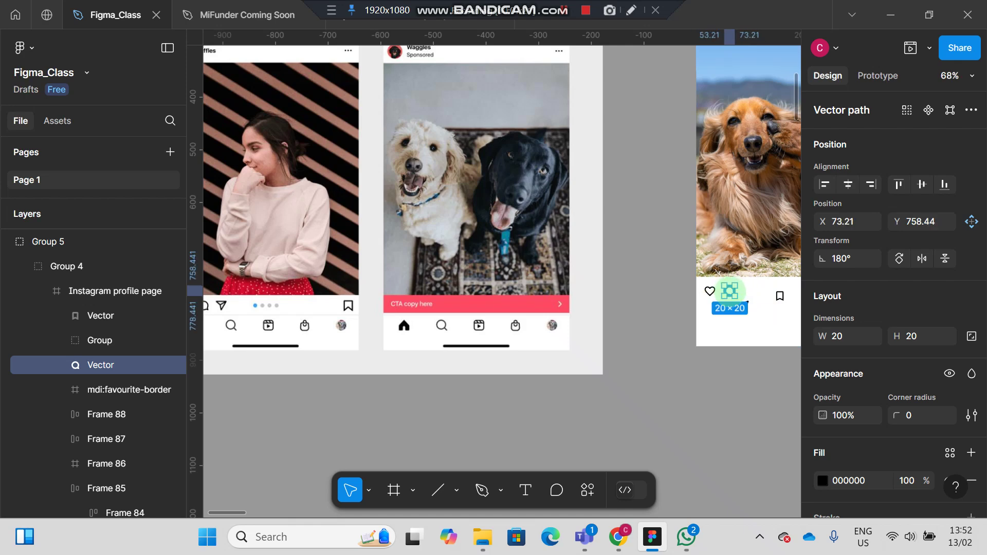
- Move the send icon up beside the comment icon, at about X 88, Y 760
{"action": "left_click", "coordinate": [767, 322]}
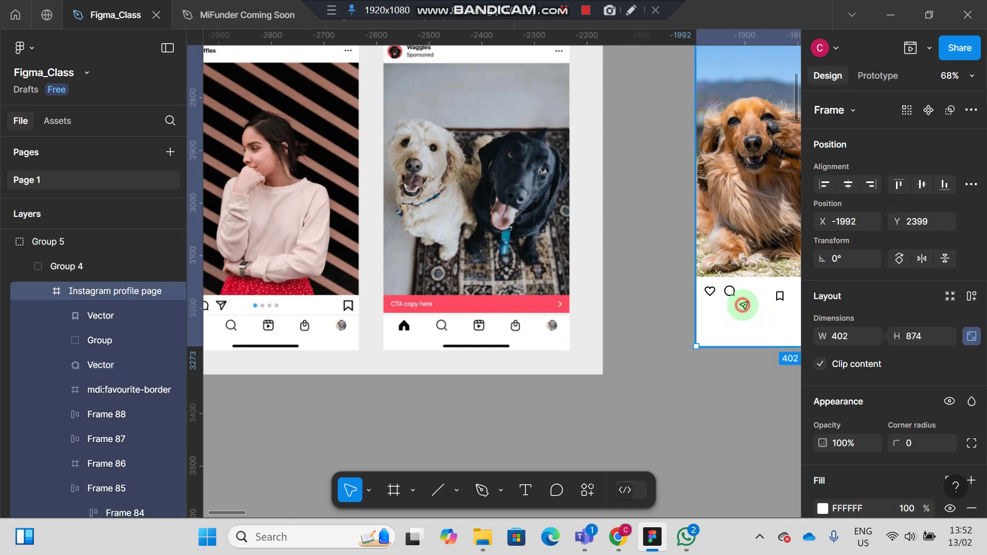
{"action": "mouse_move", "coordinate": [743, 305]}
{"action": "left_mouse_down"}
{"action": "mouse_move", "coordinate": [747, 289]}
{"action": "mouse_move", "coordinate": [736, 320]}
{"action": "left_mouse_up"}
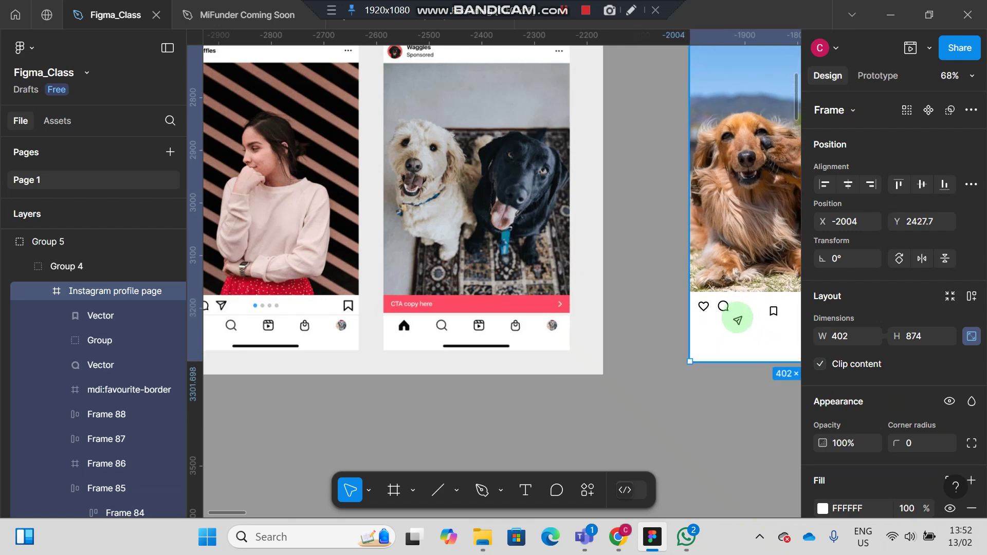
{"action": "left_click", "coordinate": [738, 319]}
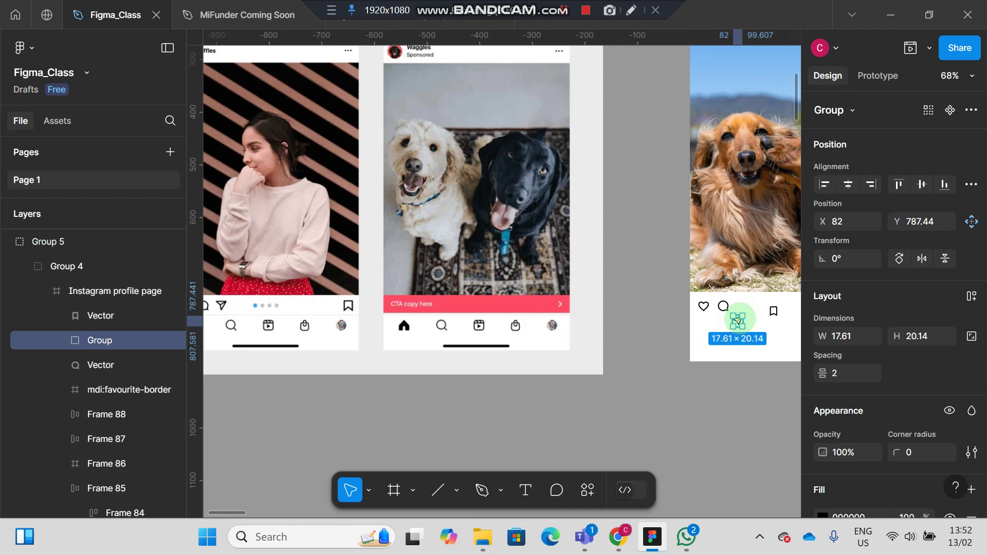
{"action": "left_click_drag", "start_coordinate": [737, 319], "coordinate": [741, 305]}
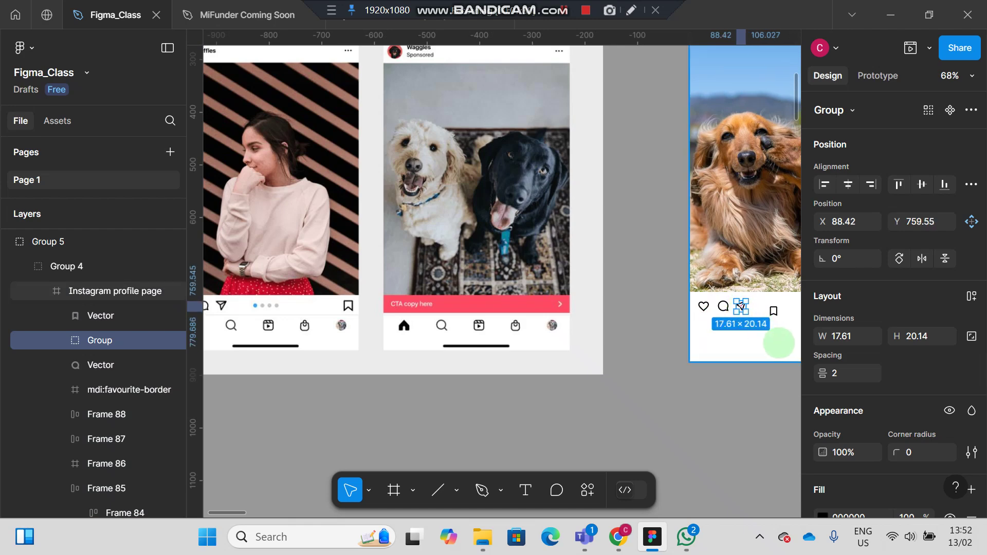
- Move the bookmark icon to the far end of the action row beneath the post image, at about X 364, Y 752
{"action": "scroll", "coordinate": [768, 342], "scroll_direction": "right", "scroll_amount": 5}
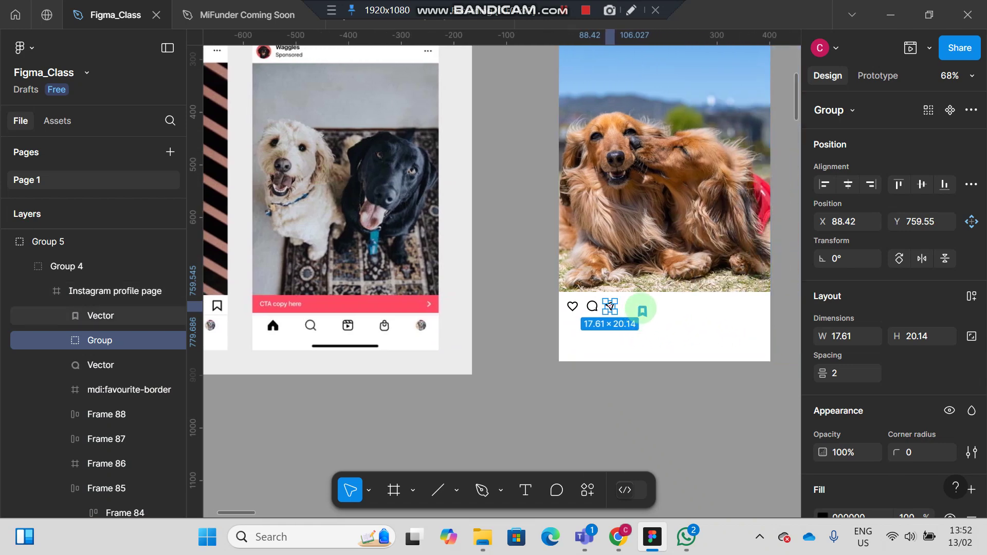
{"action": "left_click", "coordinate": [643, 310]}
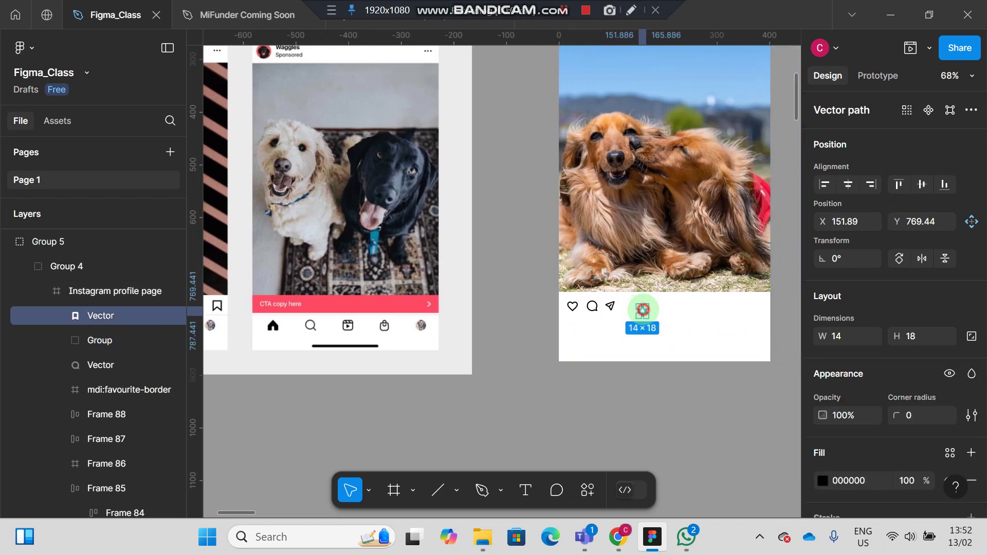
{"action": "left_click_drag", "start_coordinate": [643, 309], "coordinate": [754, 302]}
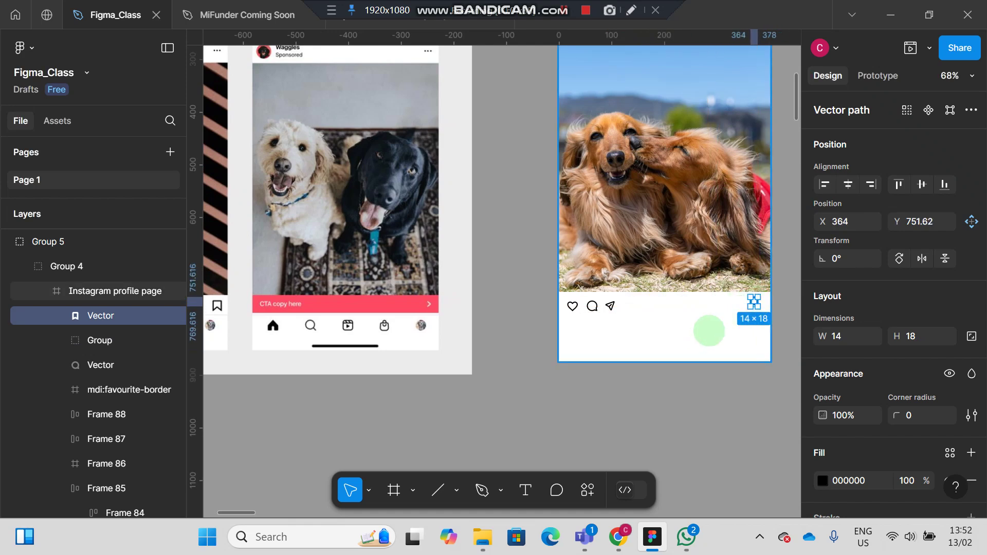
{"action": "left_click", "coordinate": [704, 335]}
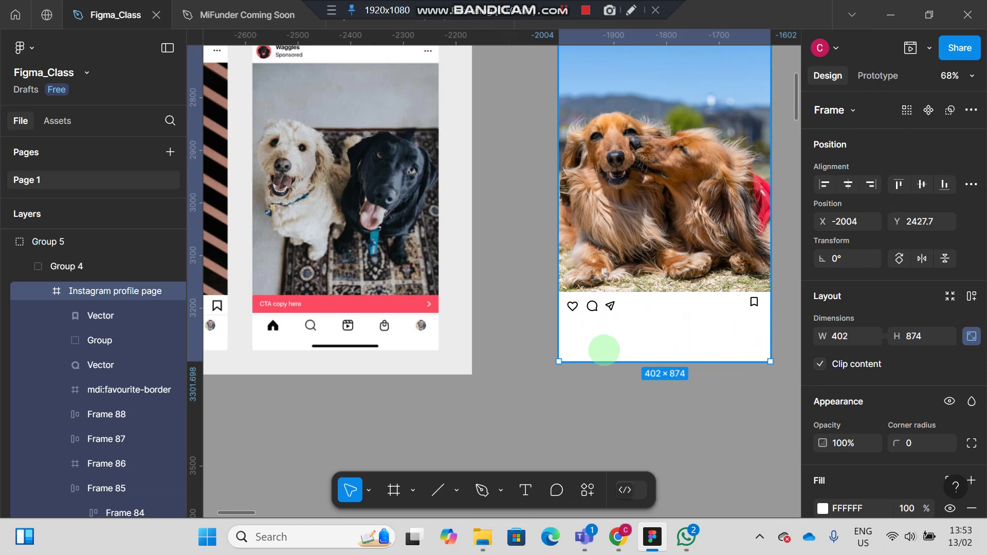
{"action": "left_click", "coordinate": [619, 416]}
- Draw a small grey circle with the Ellipse tool beside the send icon and select it within its nested group
{"action": "scroll", "coordinate": [620, 417], "scroll_direction": "down", "scroll_amount": 1}
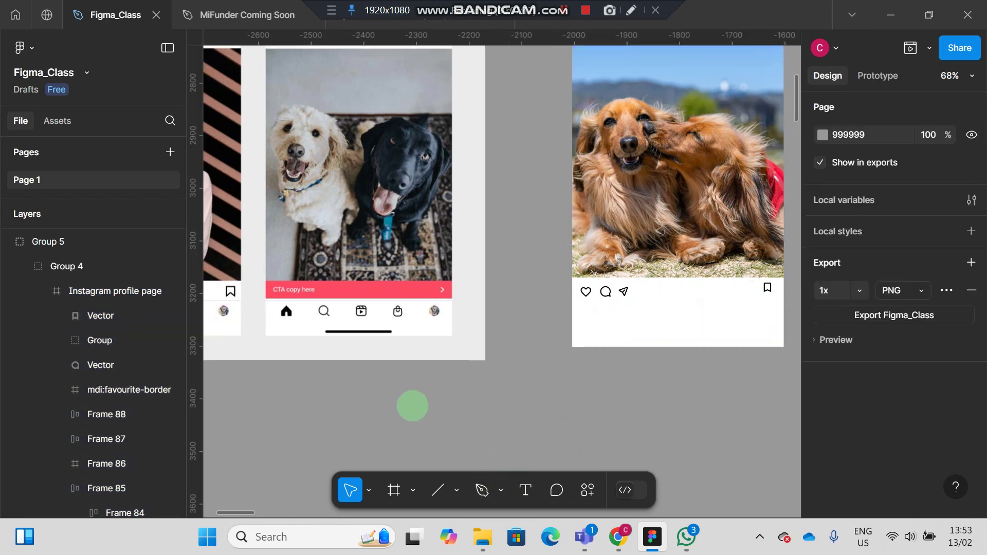
{"action": "left_click", "coordinate": [457, 490]}
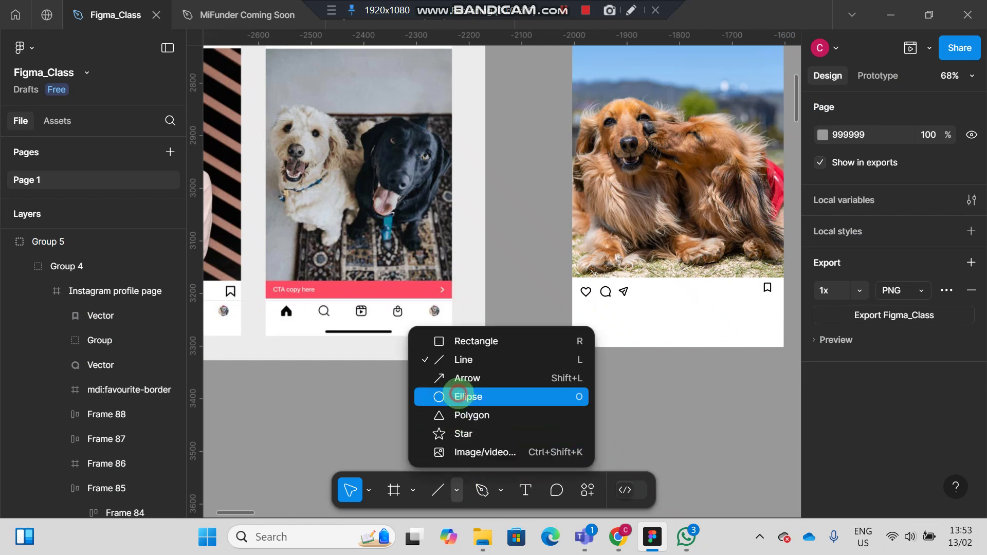
{"action": "left_click", "coordinate": [458, 396]}
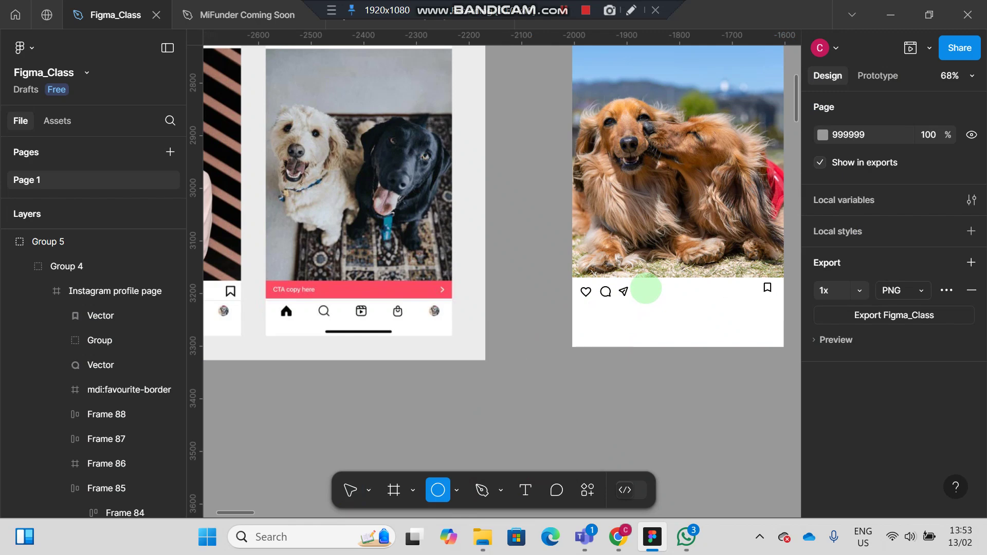
{"action": "mouse_move", "coordinate": [646, 289]}
{"action": "left_mouse_down"}
{"action": "mouse_move", "coordinate": [659, 294]}
{"action": "mouse_move", "coordinate": [648, 290]}
{"action": "left_mouse_up"}
{"action": "left_click", "coordinate": [617, 359]}
{"action": "scroll", "coordinate": [619, 355], "scroll_direction": "up", "scroll_amount": 5}
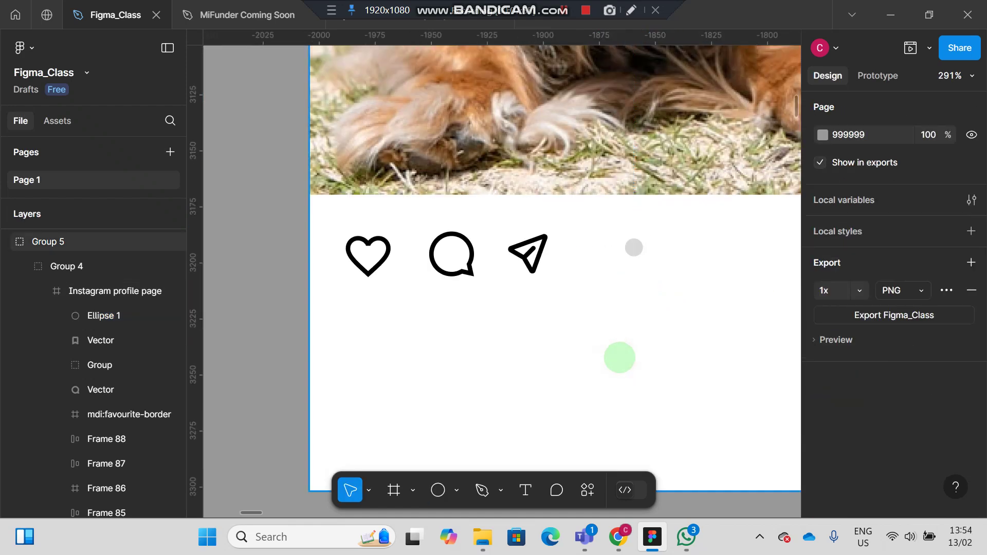
{"action": "left_click", "coordinate": [633, 247]}
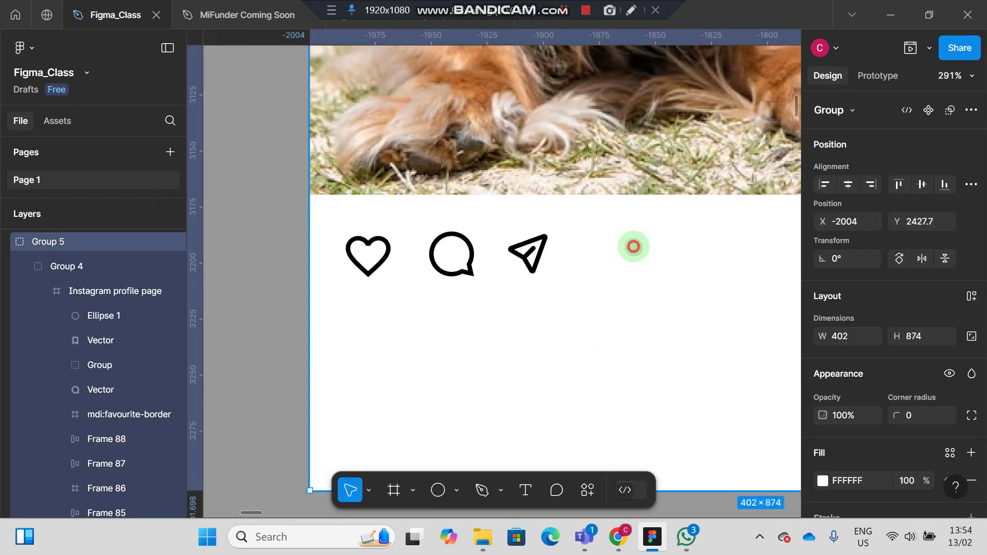
{"action": "double_click", "coordinate": [633, 247]}
{"action": "double_click", "coordinate": [633, 246]}
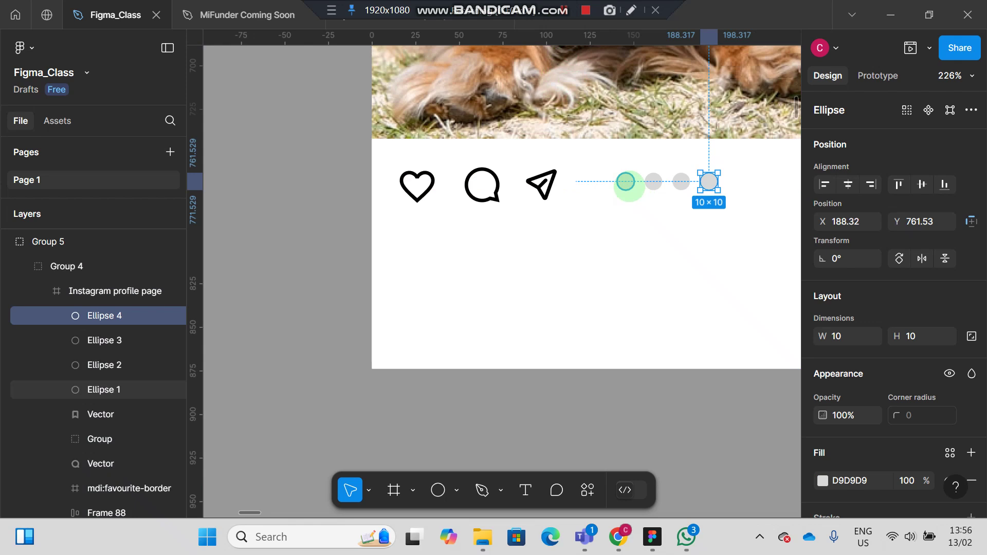
- Set the fill of the first carousel dot beside the send icon to blue 0170FD
{"action": "left_click", "coordinate": [626, 181]}
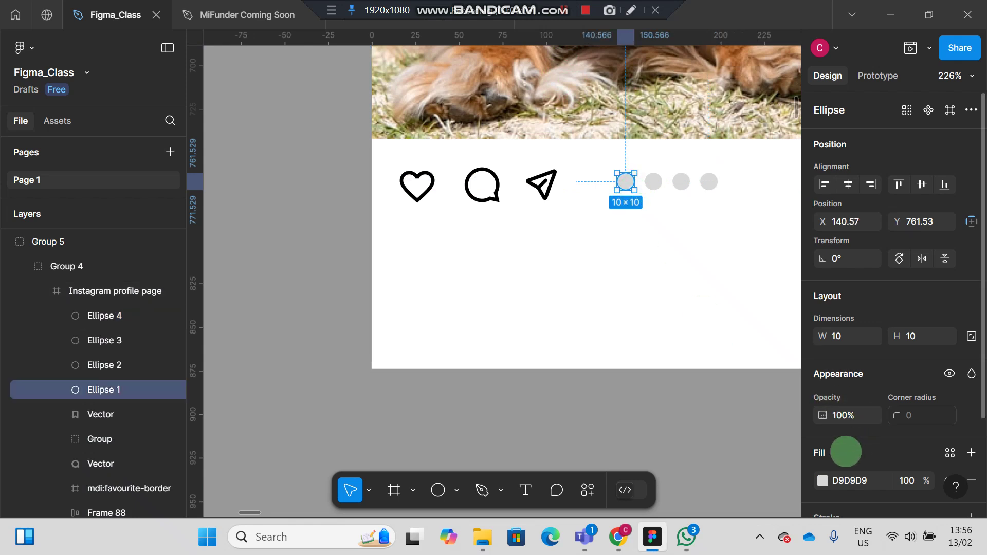
{"action": "scroll", "coordinate": [846, 449], "scroll_direction": "down", "scroll_amount": 1}
{"action": "left_click", "coordinate": [823, 441]}
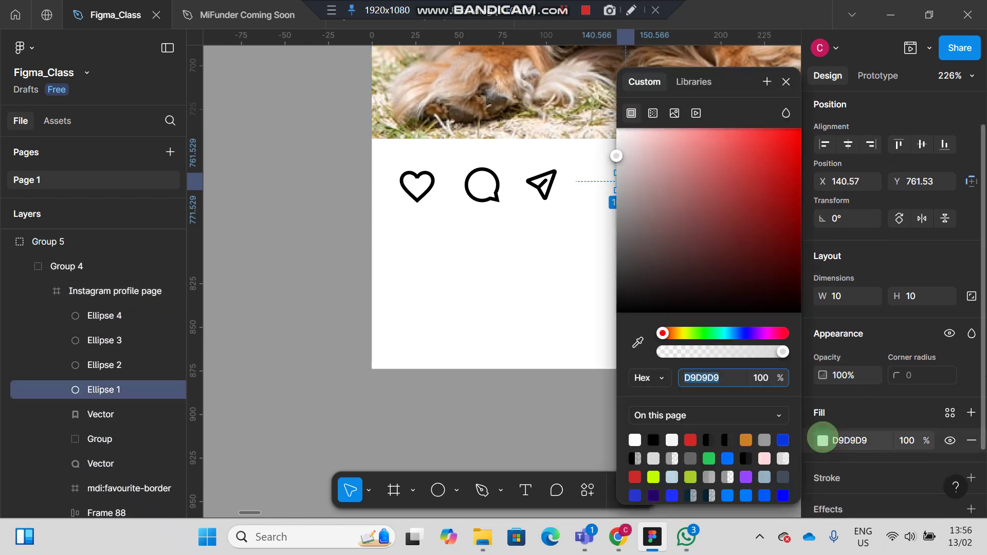
{"action": "left_click", "coordinate": [727, 458]}
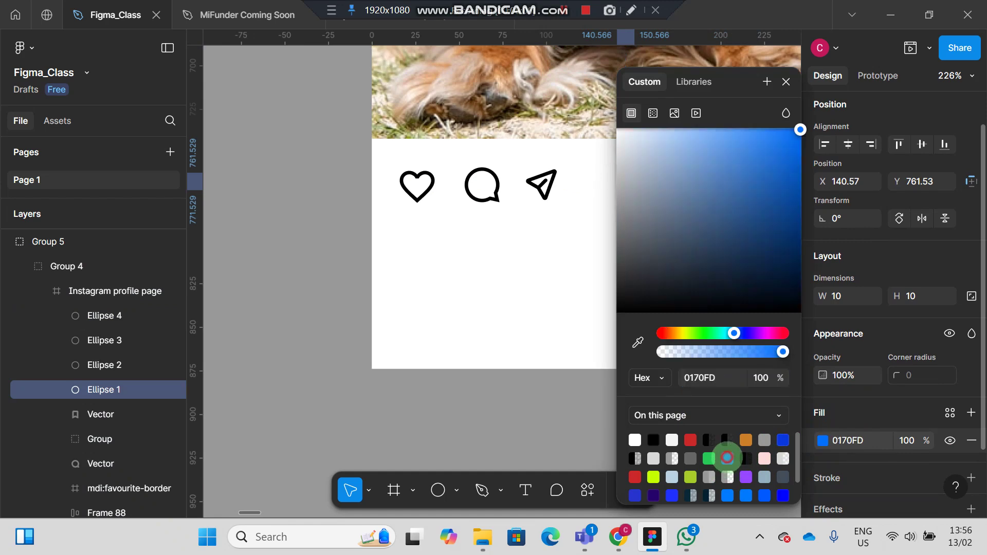
{"action": "left_click", "coordinate": [575, 309]}
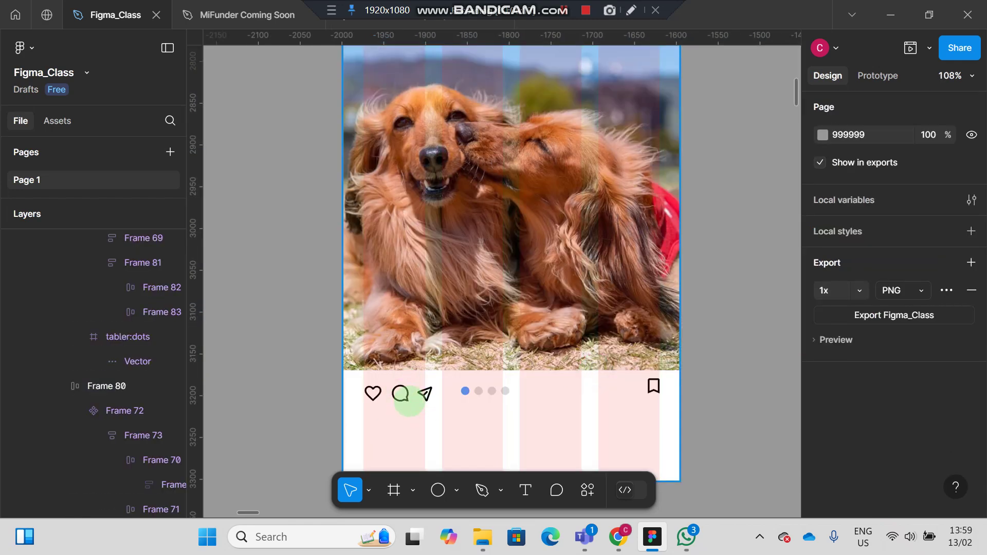
- Select the comment icon nested inside the feed screen's group
{"action": "left_click", "coordinate": [404, 396]}
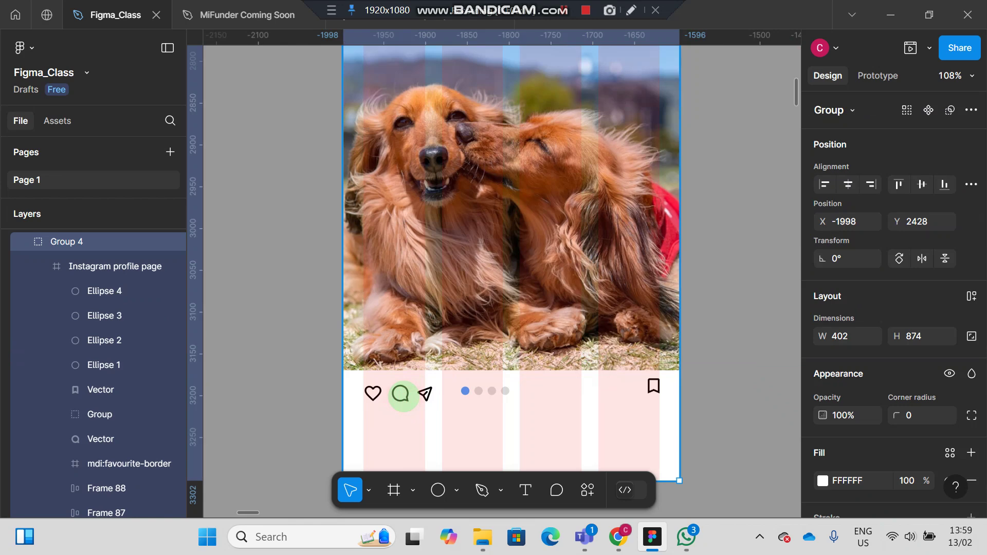
{"action": "double_click", "coordinate": [404, 396]}
{"action": "double_click", "coordinate": [403, 396]}
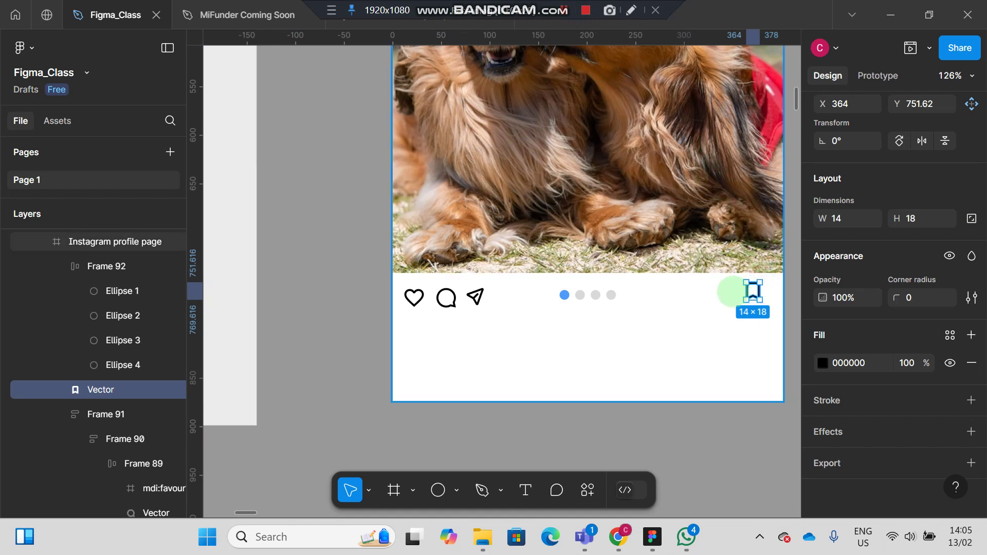
- Combine the bookmark icon, the carousel dots and the heart, comment and send icons in one auto layout frame
{"action": "left_click", "coordinate": [586, 293], "text": "shift"}
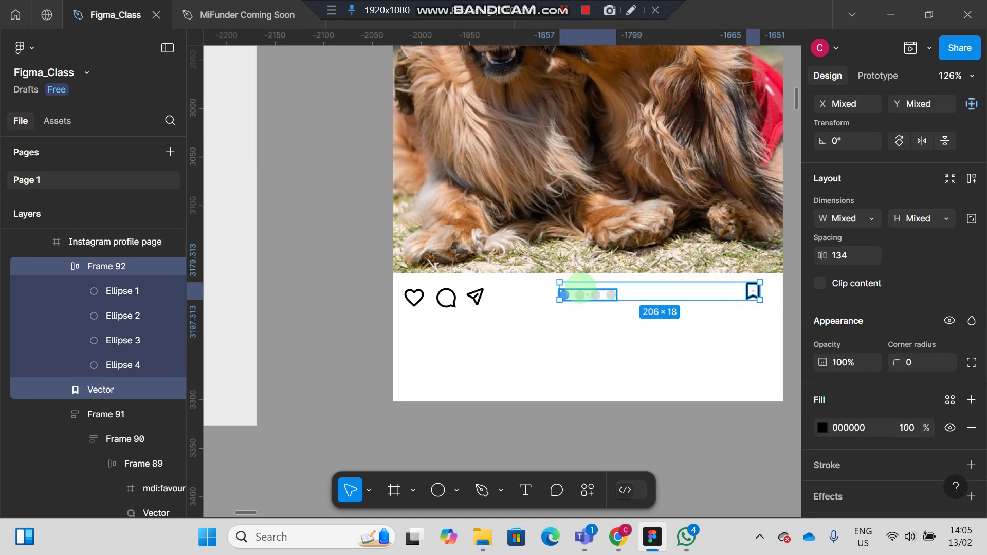
{"action": "left_click", "coordinate": [106, 414], "text": "shift"}
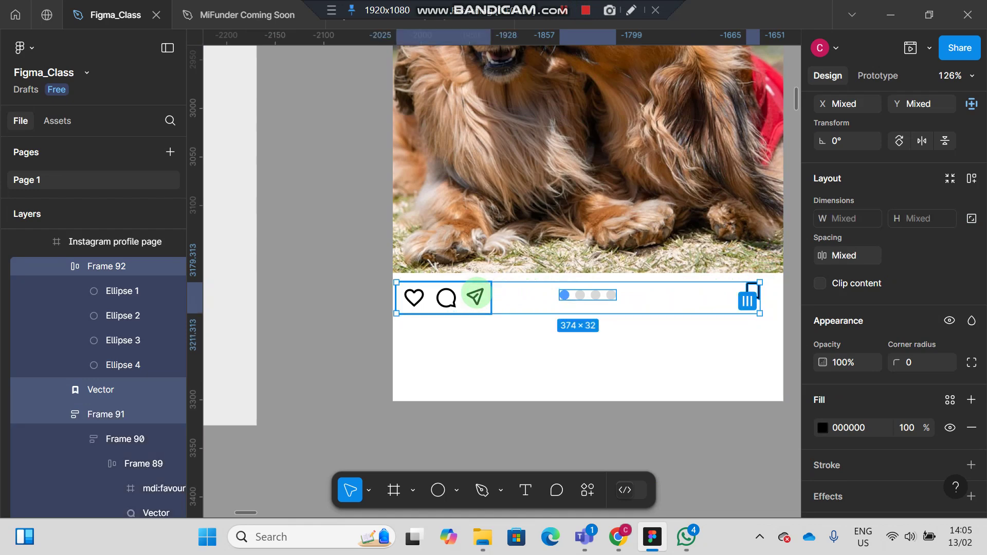
{"action": "key", "text": "shift+a"}
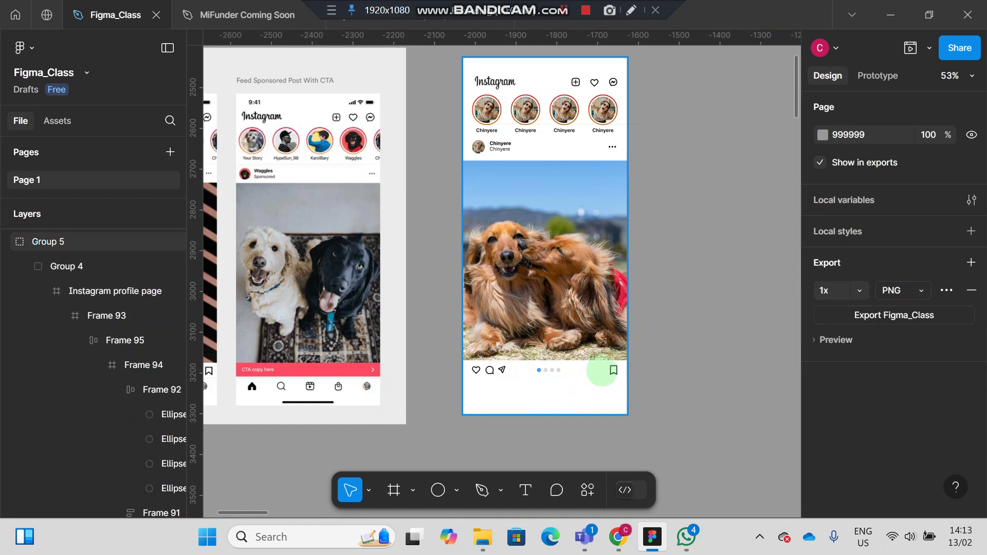
- Turn the frame holding the post action row beneath the dog photo into a component
{"action": "left_click", "coordinate": [592, 369]}
{"action": "double_click", "coordinate": [591, 369]}
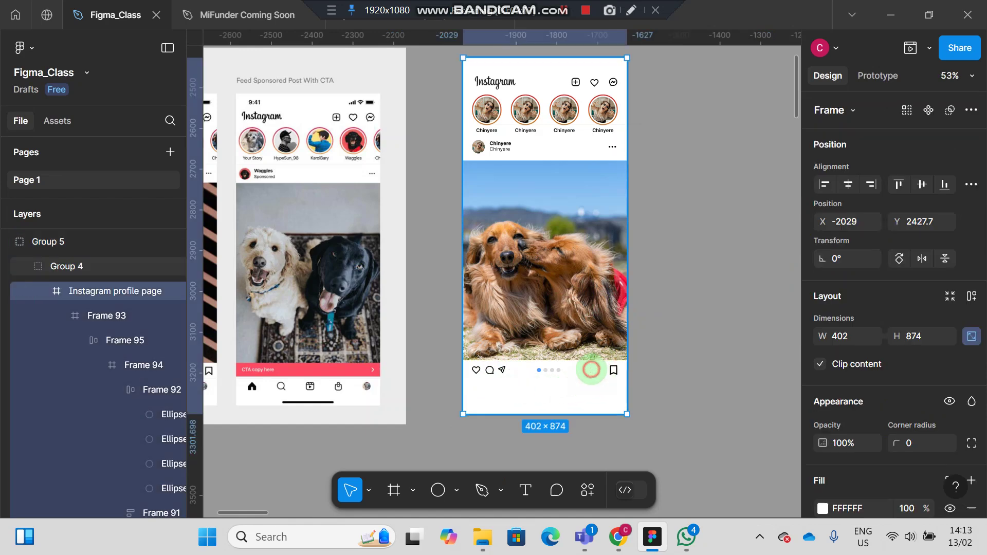
{"action": "double_click", "coordinate": [591, 369]}
{"action": "right_click", "coordinate": [591, 370]}
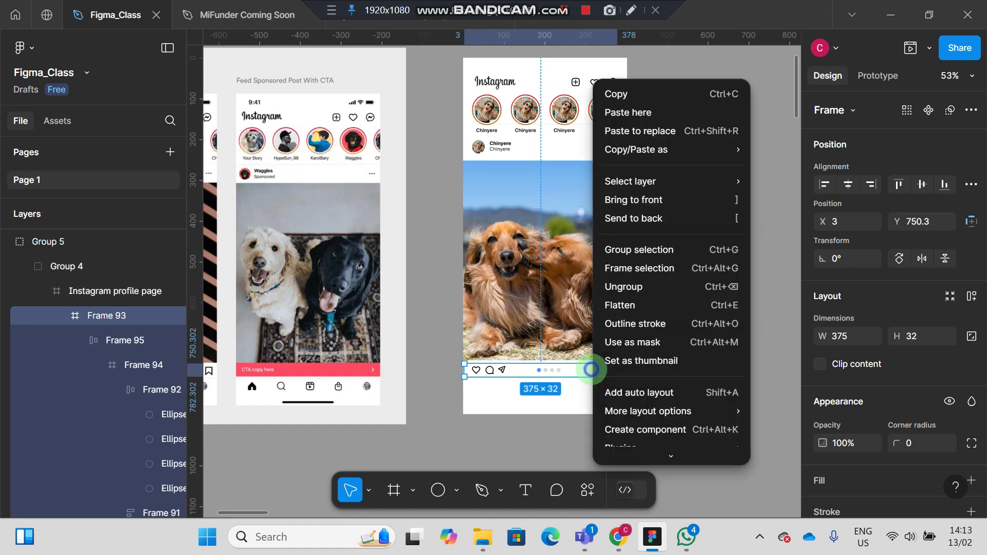
{"action": "mouse_move", "coordinate": [620, 411]}
{"action": "left_click", "coordinate": [623, 424]}
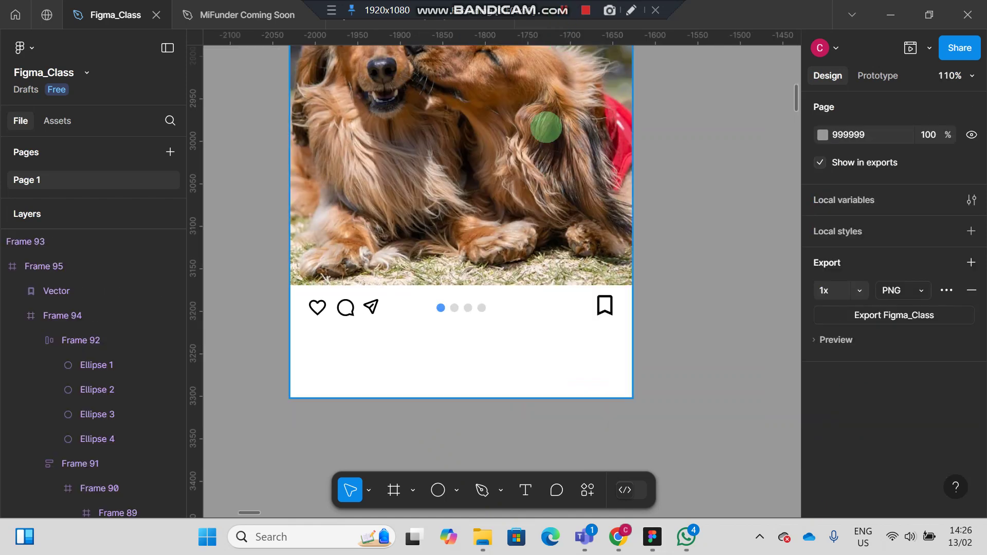
{"action": "scroll", "coordinate": [546, 127], "scroll_direction": "up", "scroll_amount": 7}
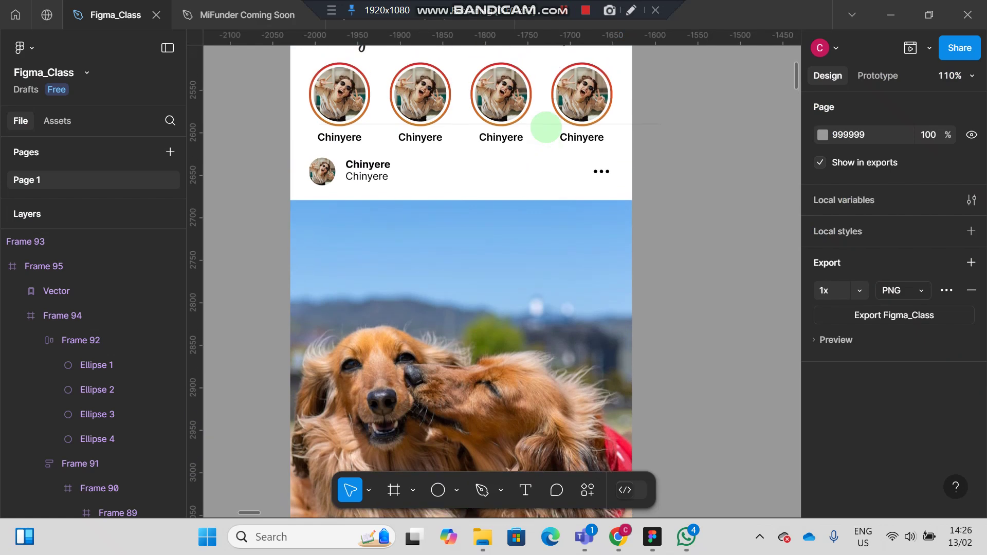
{"action": "scroll", "coordinate": [546, 126], "scroll_direction": "down", "scroll_amount": 5}
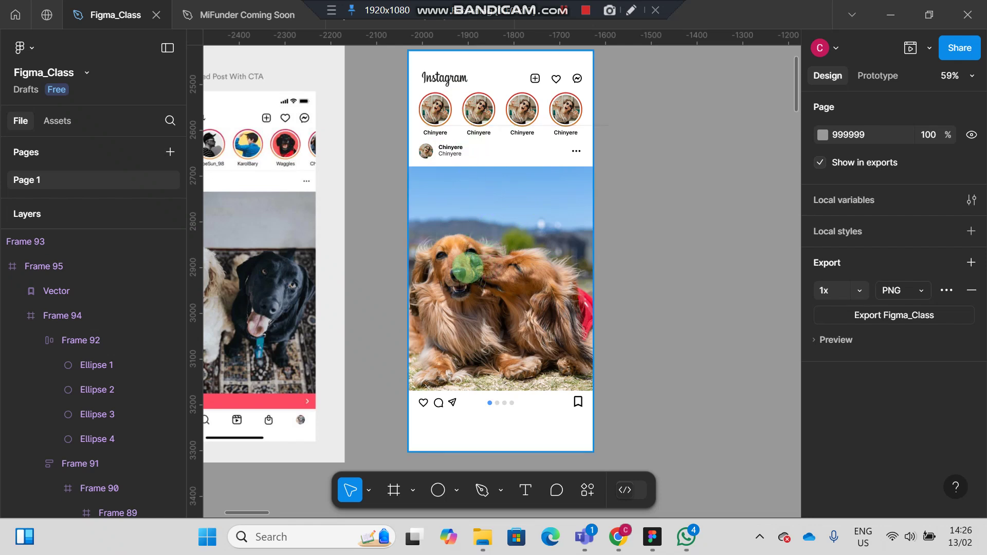
{"action": "scroll", "coordinate": [564, 300], "scroll_direction": "down", "scroll_amount": 1}
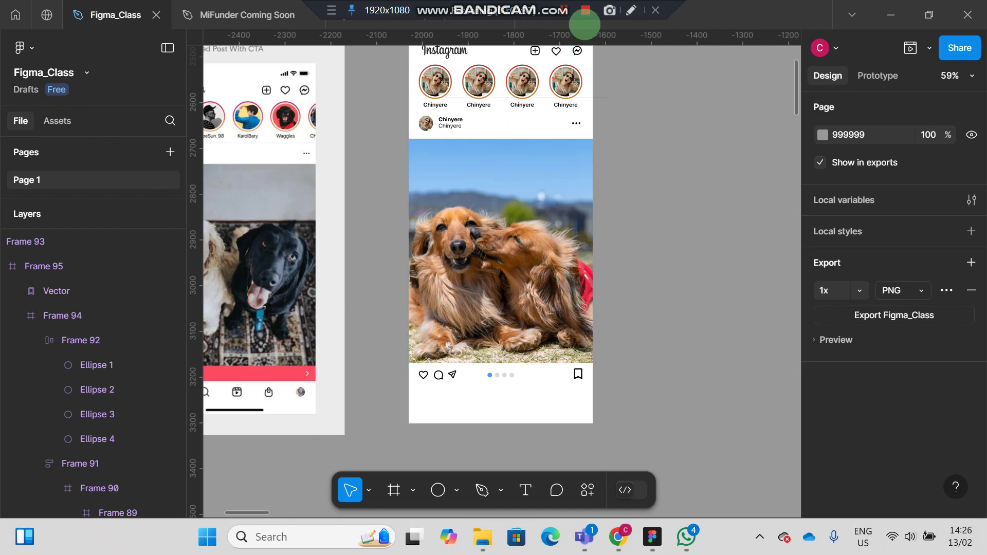
{"action": "left_click", "coordinate": [586, 10]}
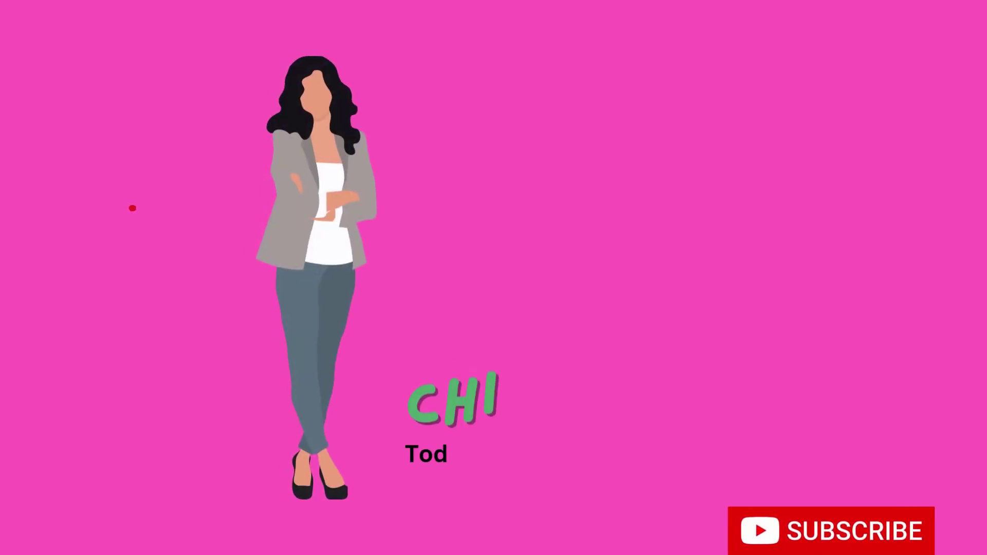